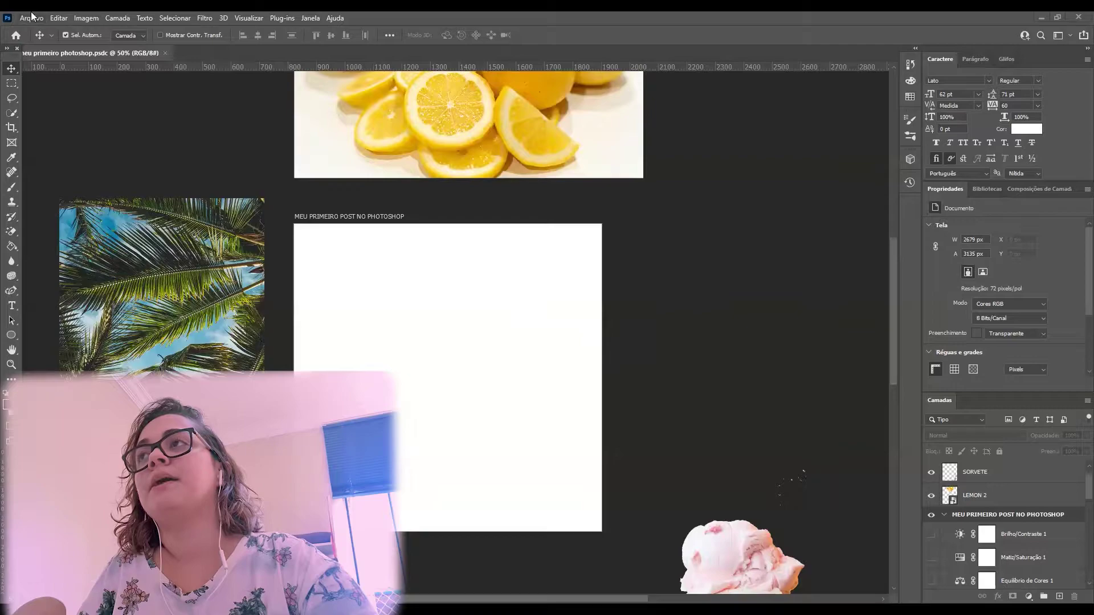
left_click(32, 17)
left_click(59, 32)
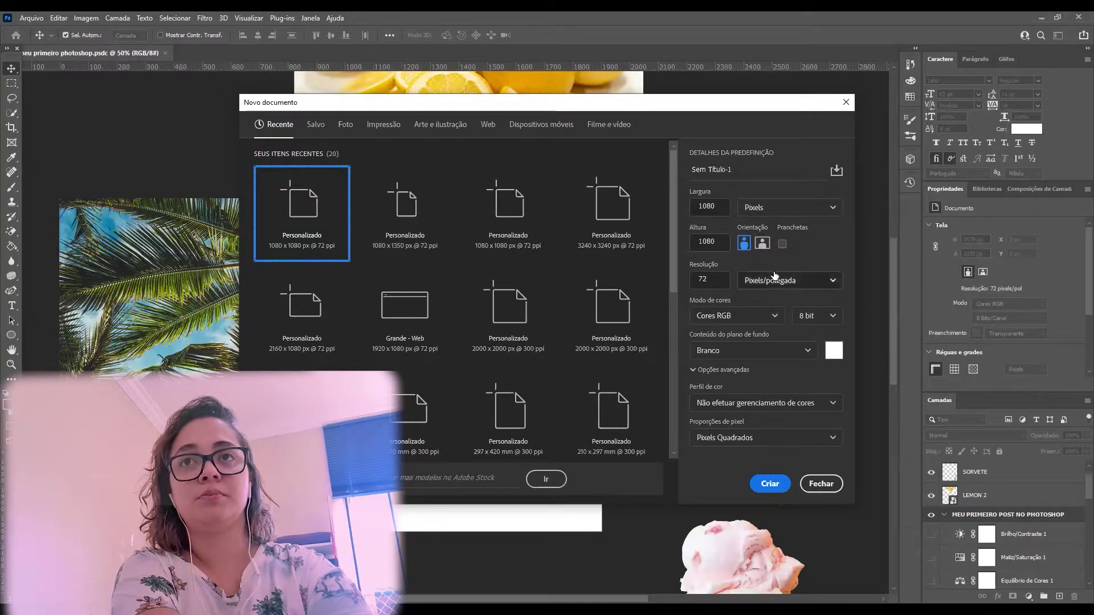
left_click(783, 243)
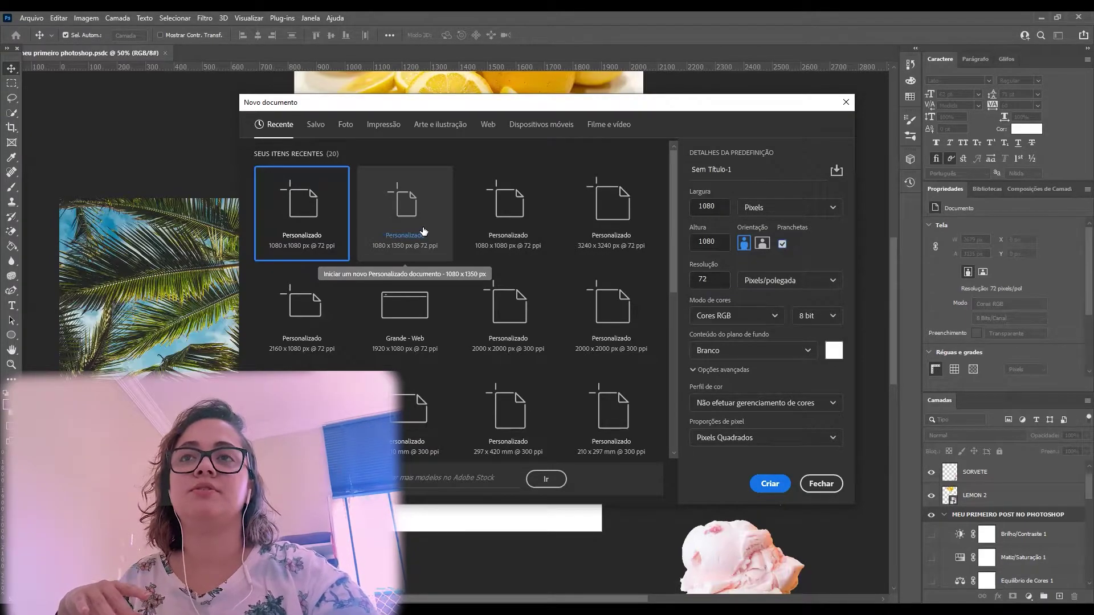
double_click(710, 242)
type("13")
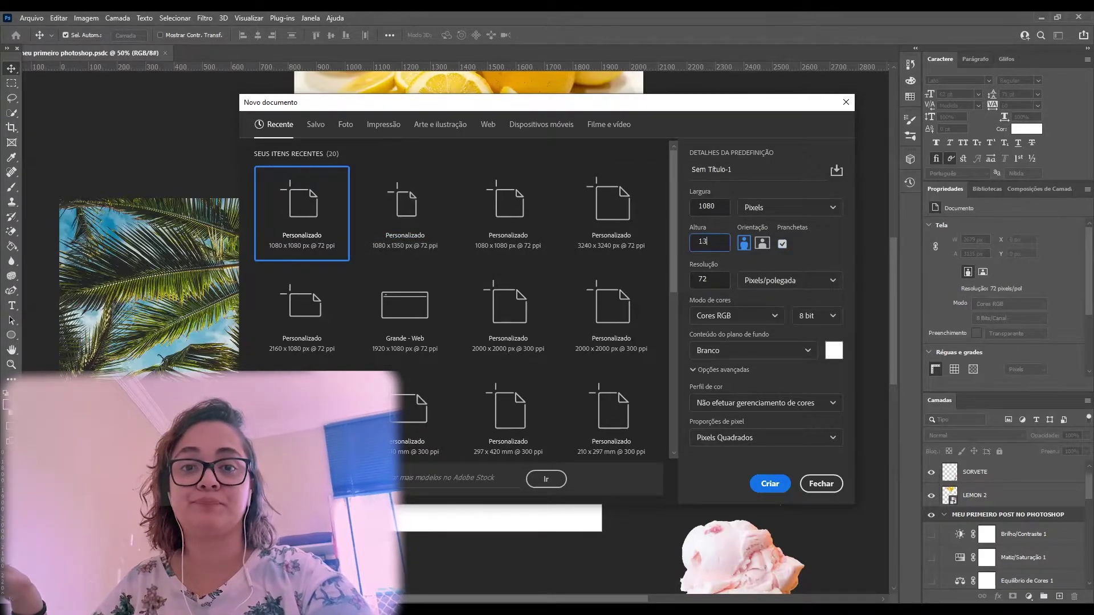
type("50")
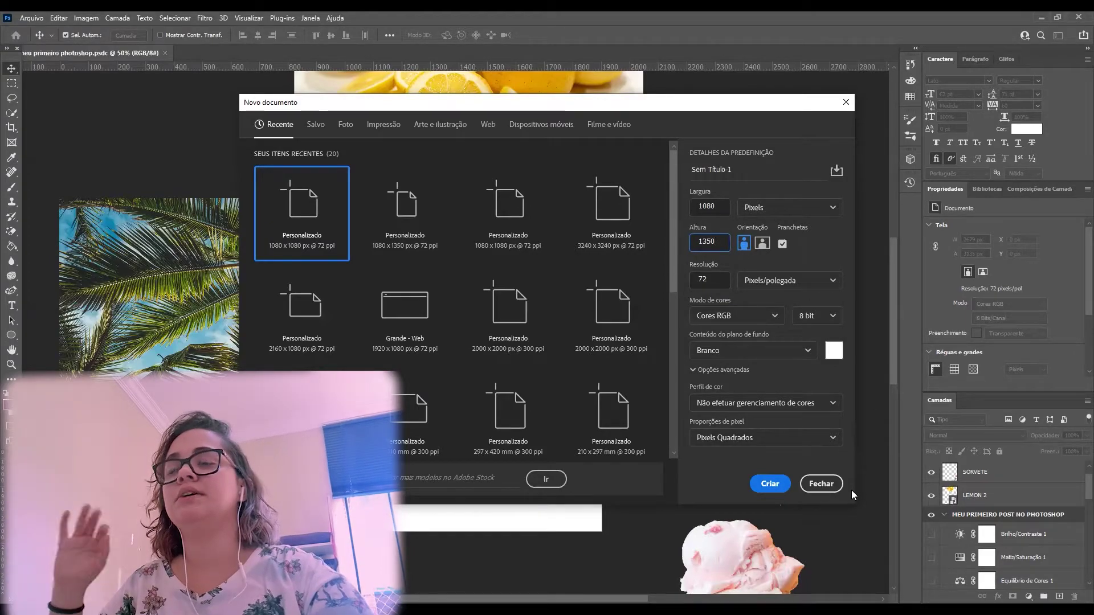
left_click(822, 484)
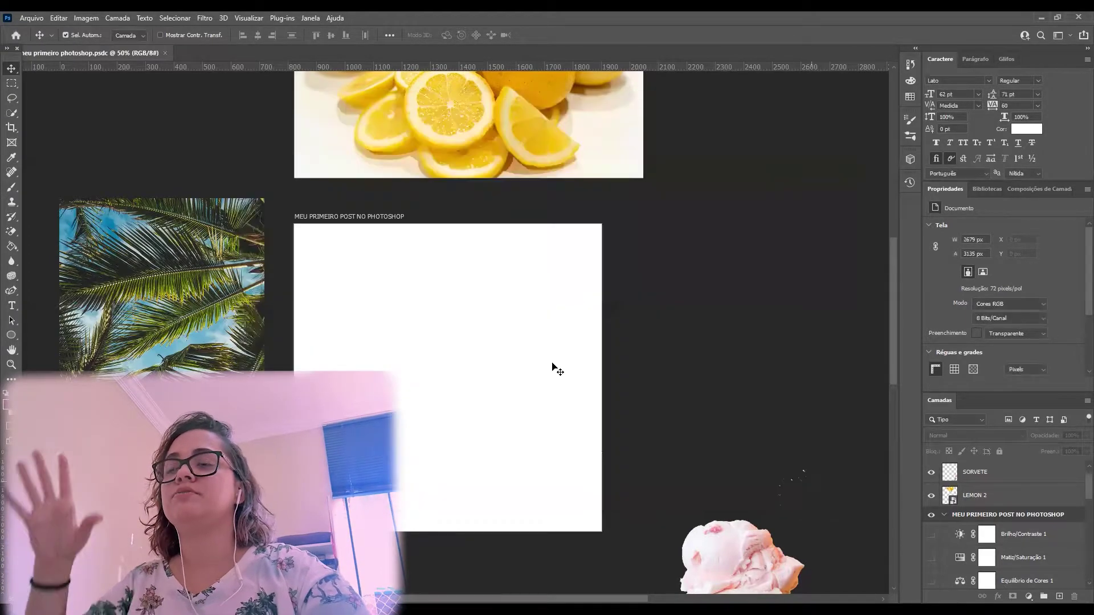
Try placing the LEMON 2 photo on the white artboard and move it back above the artboard.
left_click(348, 217)
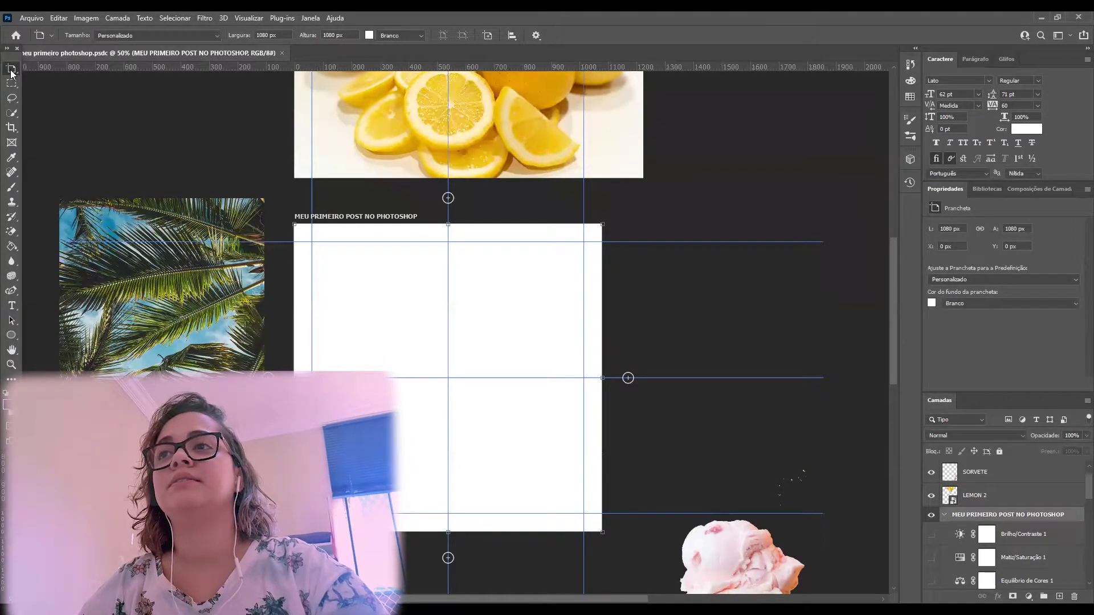
key("v")
left_click_drag(481, 143, 460, 425)
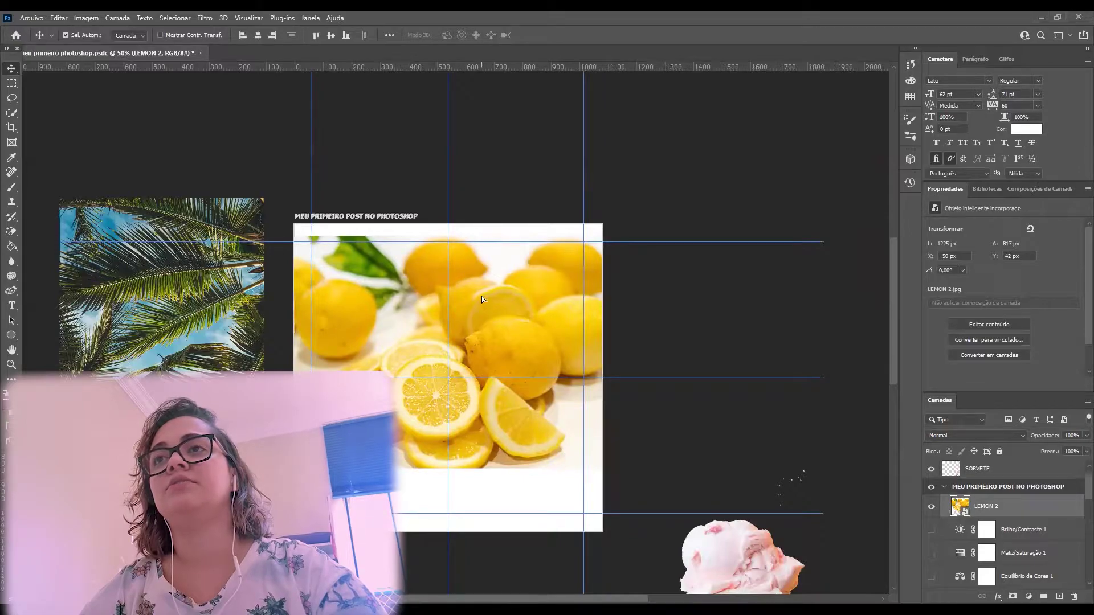
left_click_drag(480, 303, 483, 145)
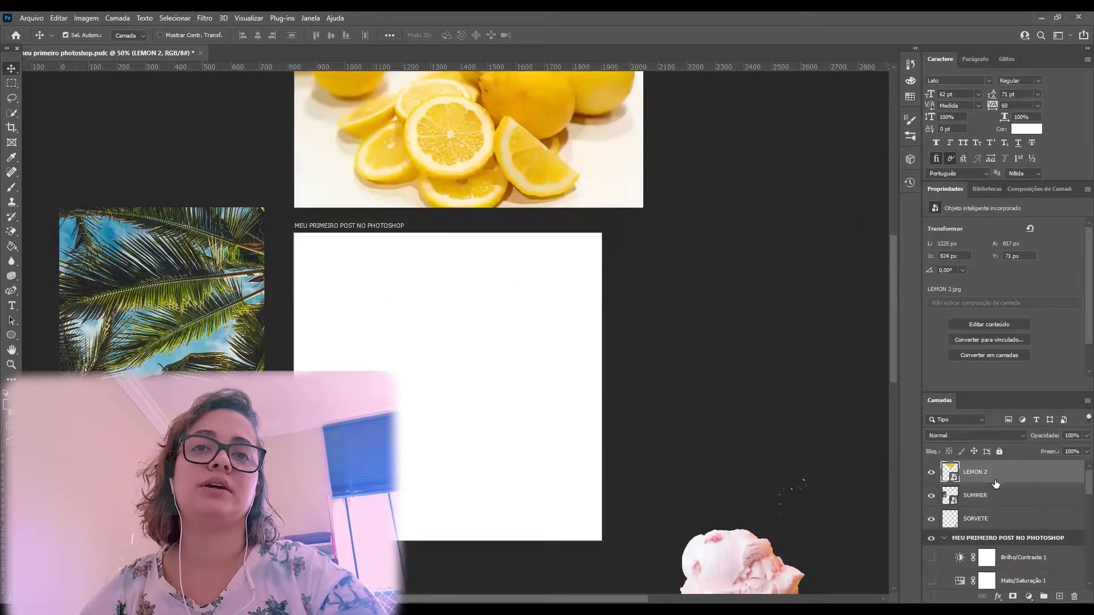
Examine the layer stack of the MEU PRIMEIRO POST NO PHOTOSHOP artboard, from the loose images down to the FUNDO layer.
scroll(994, 487, "down", 3)
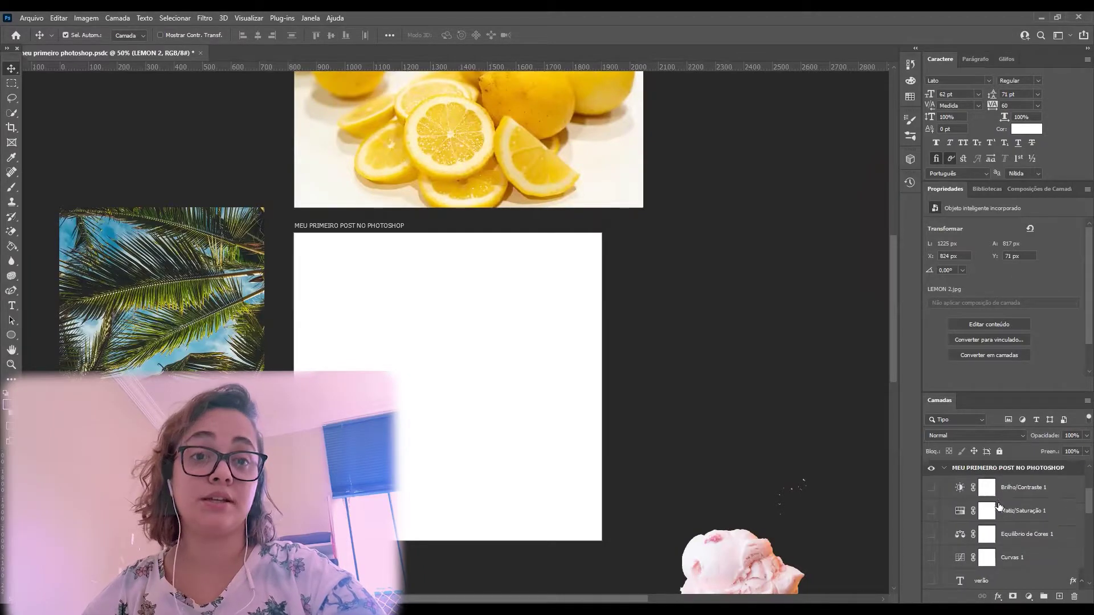
scroll(999, 506, "down", 5)
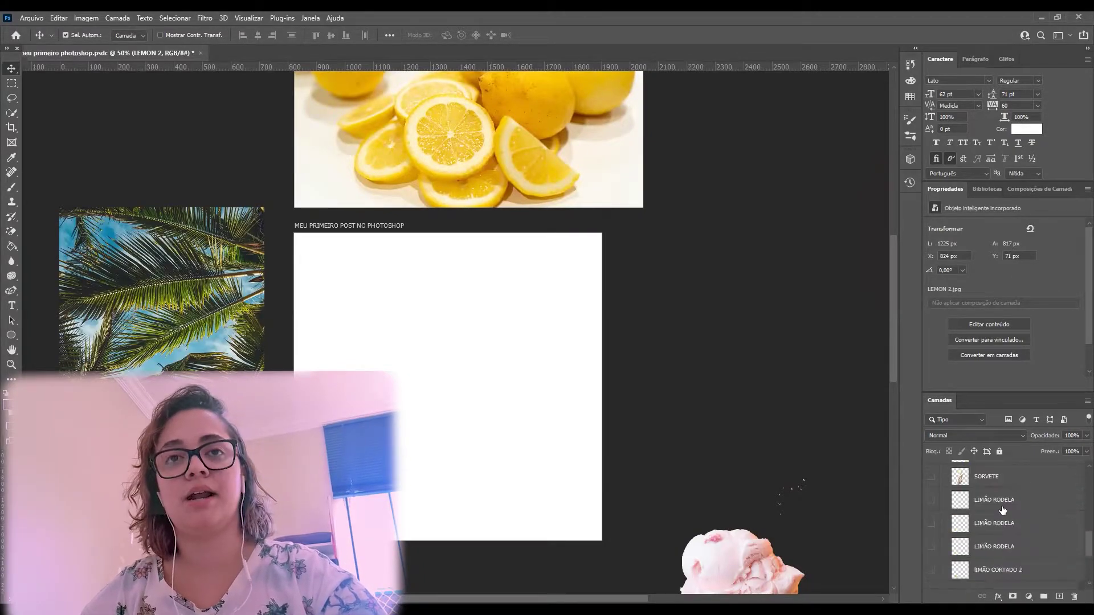
scroll(1003, 510, "up", 4)
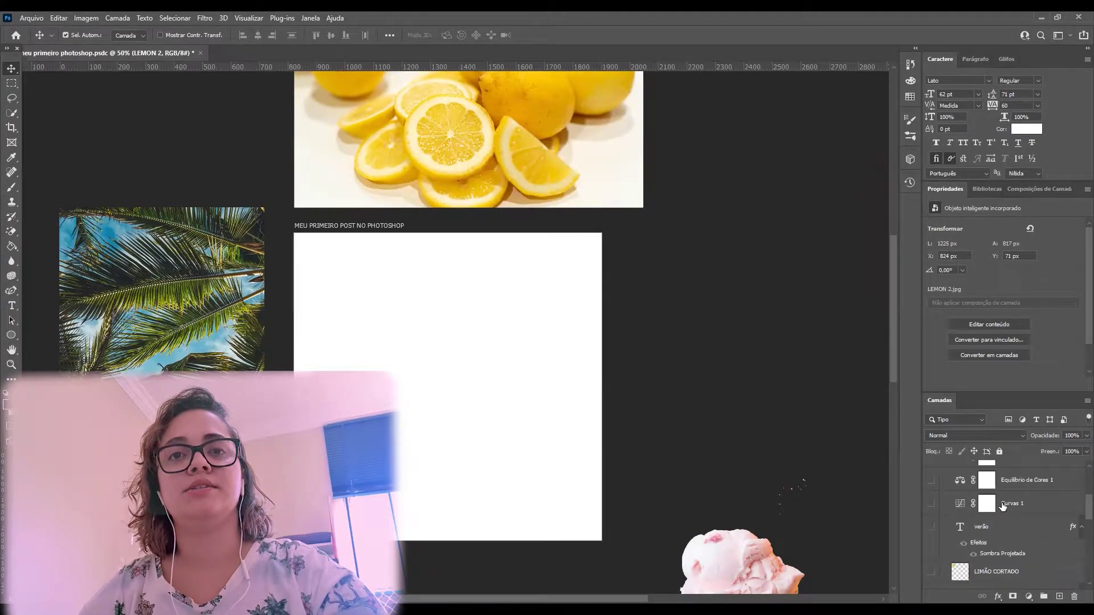
scroll(996, 506, "up", 4)
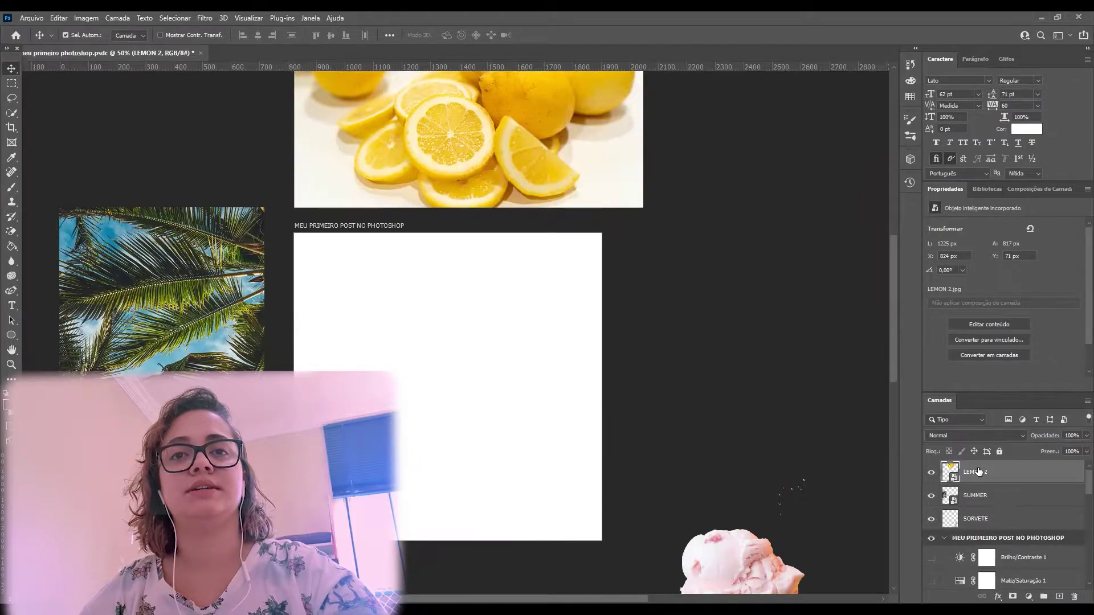
left_click(945, 539)
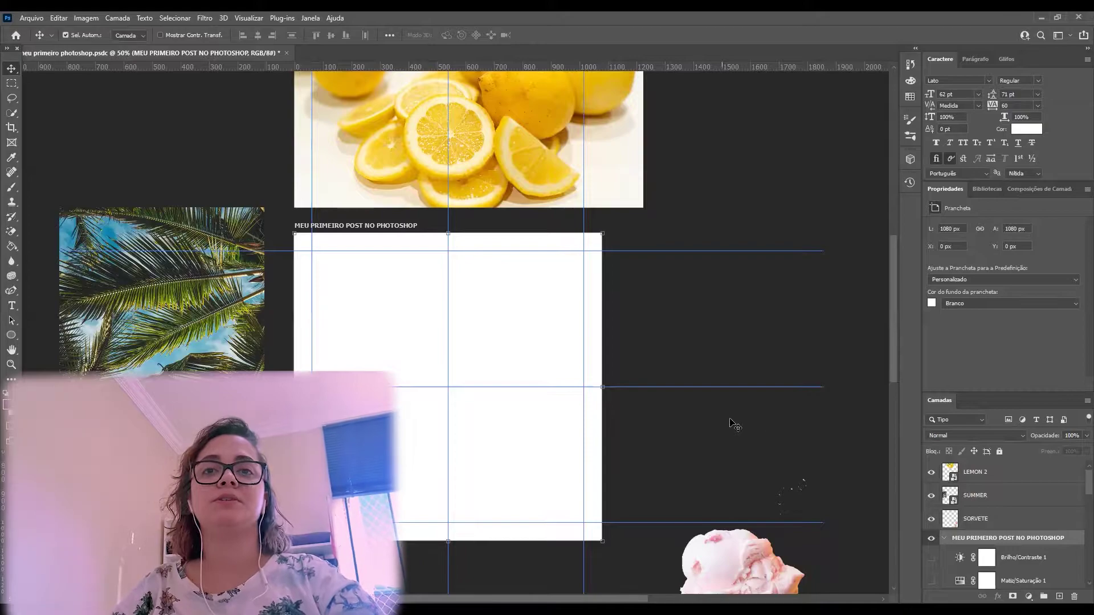
scroll(995, 539, "down", 10)
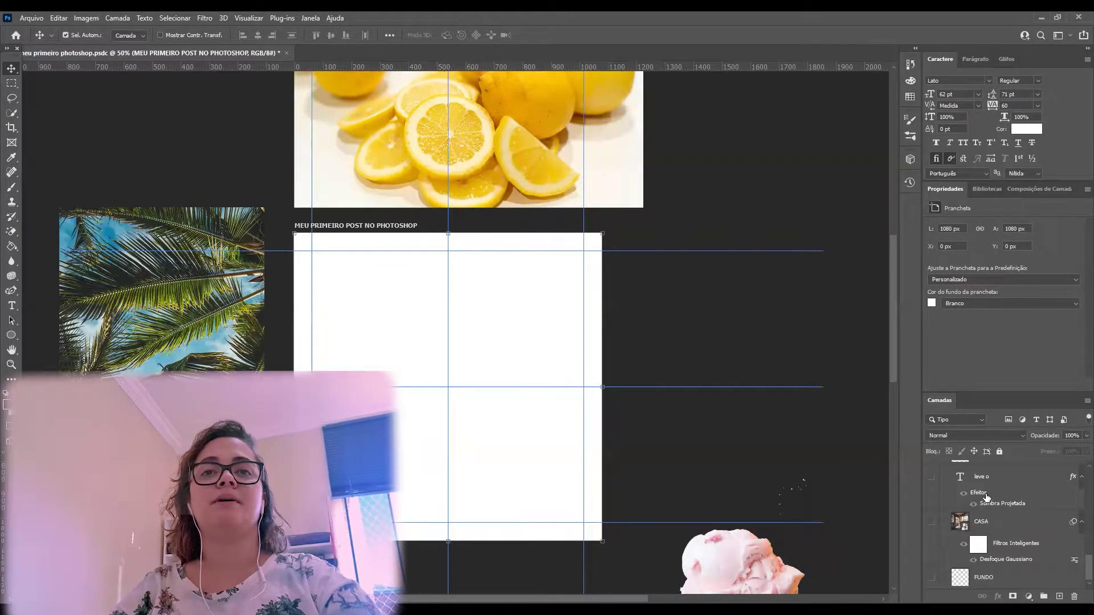
scroll(986, 498, "up", 3)
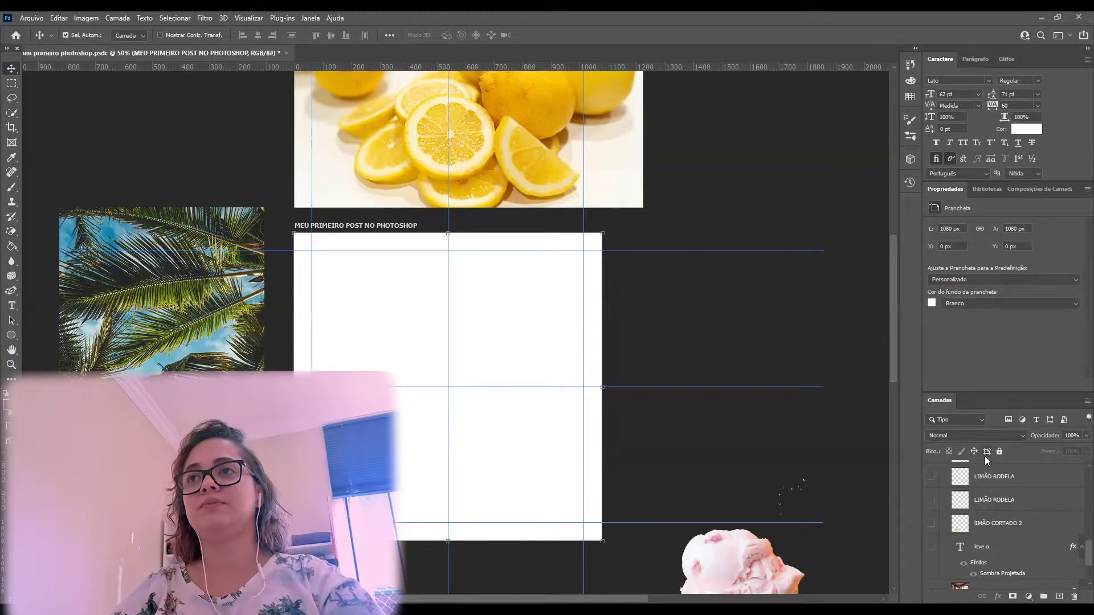
scroll(979, 524, "down", 2)
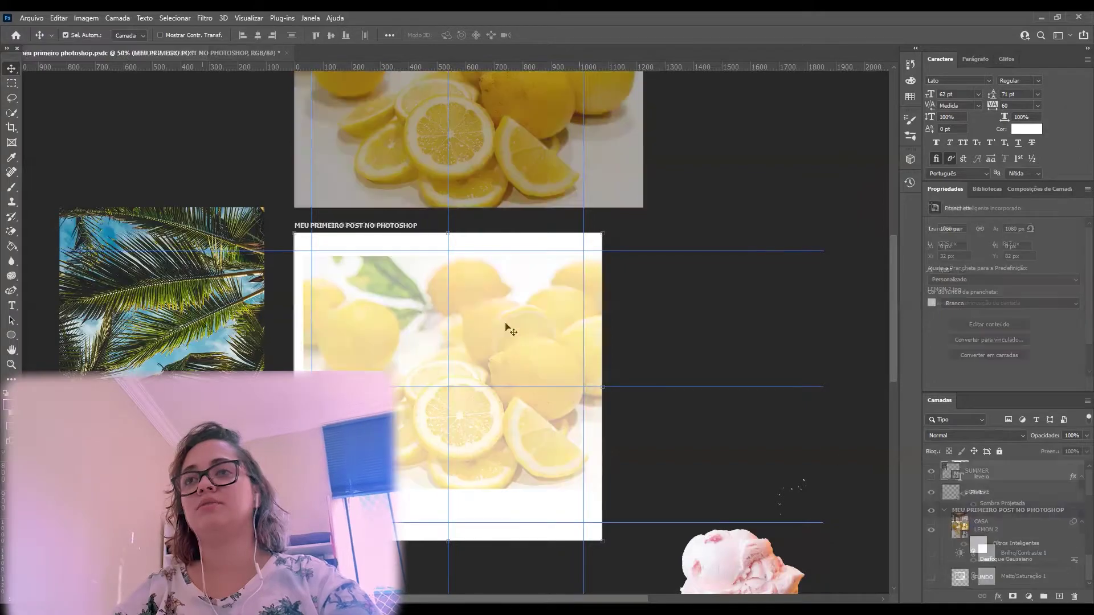
Try the SUMMER palm photo over the lemons with the Sobrepor blend mode, restore Normal and return both photos outside the artboard.
left_click_drag(218, 333, 504, 352)
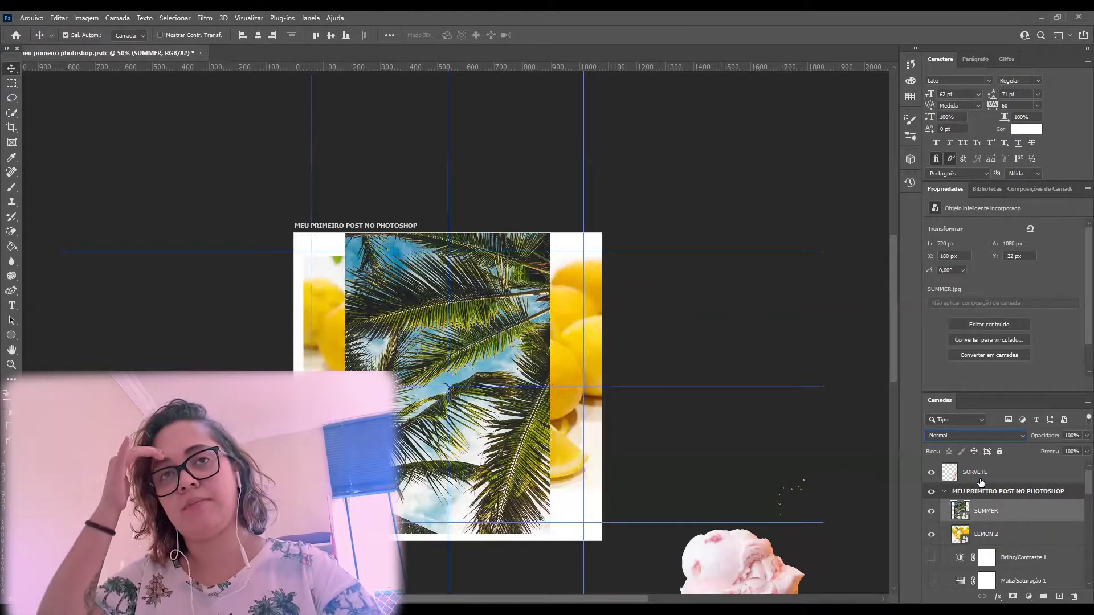
left_click(1022, 434)
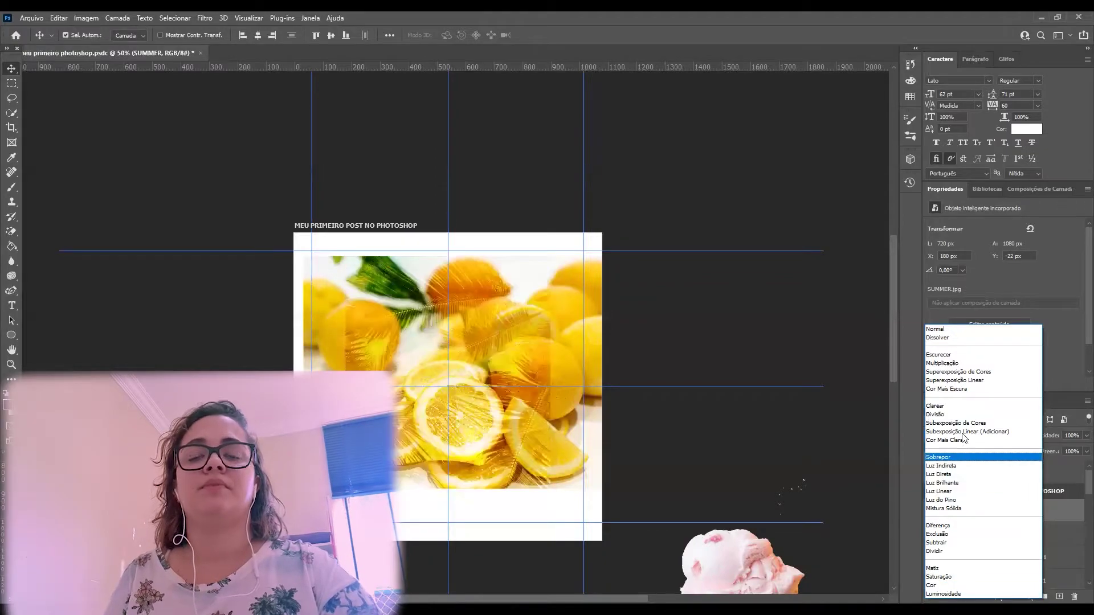
left_click(969, 329)
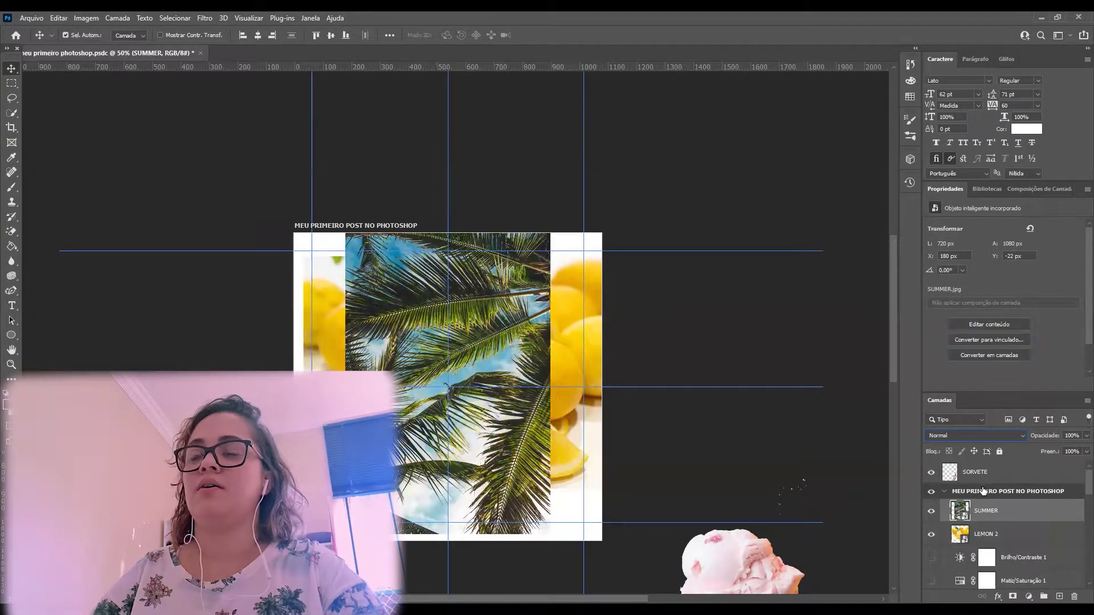
left_click_drag(983, 491, 983, 465)
key("ctrl+shift+]")
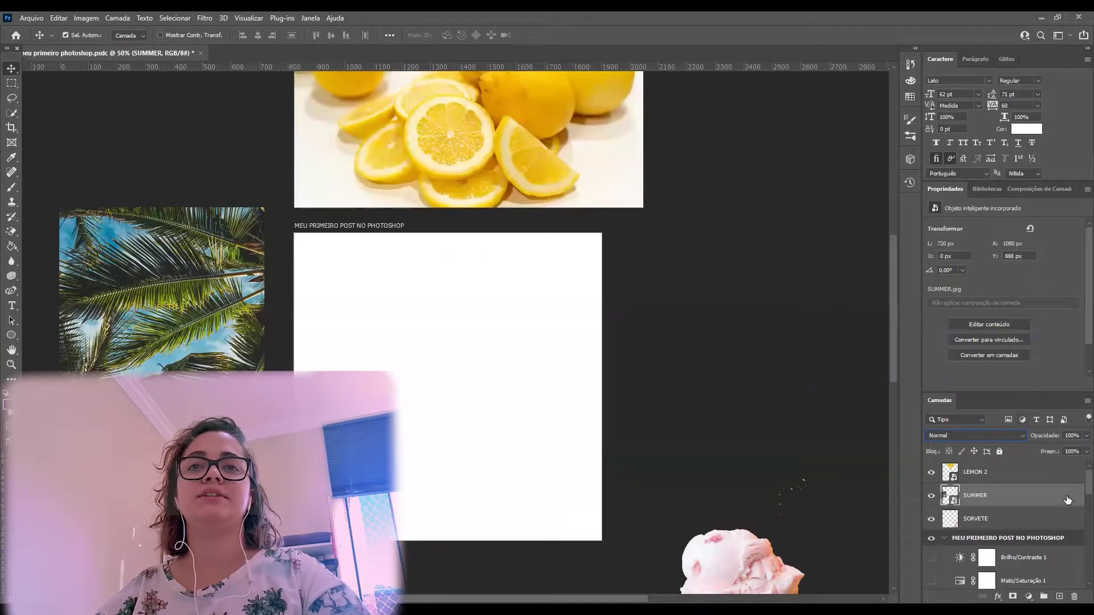
Set the Quick Selection tool to new-selection mode and open the contents of the LEMON 2 smart object for editing.
scroll(1021, 515, "down", 3)
scroll(1022, 515, "down", 3)
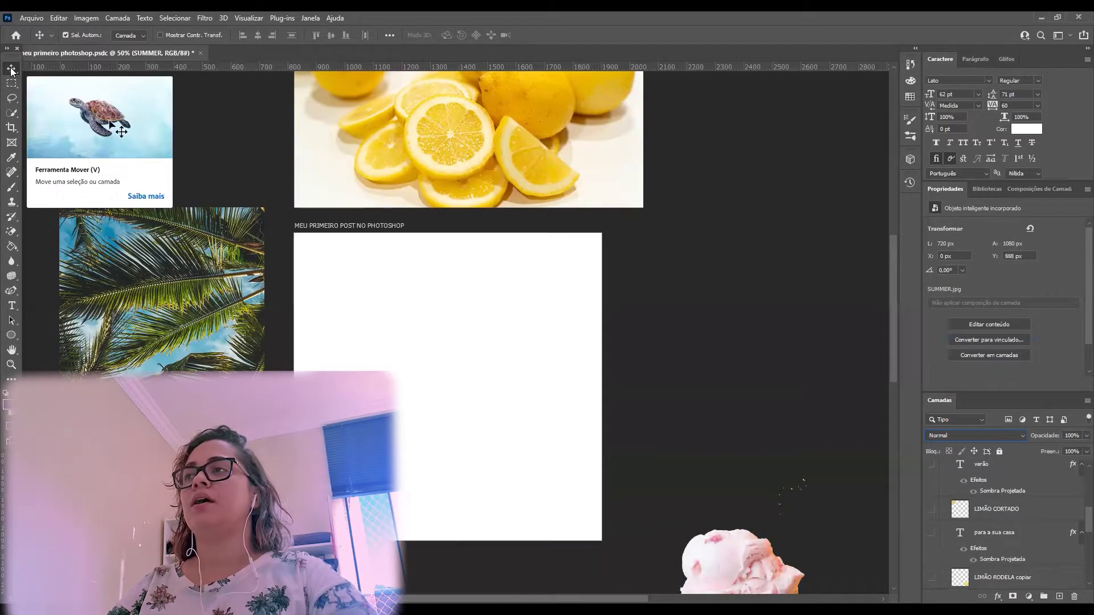
left_click(10, 118)
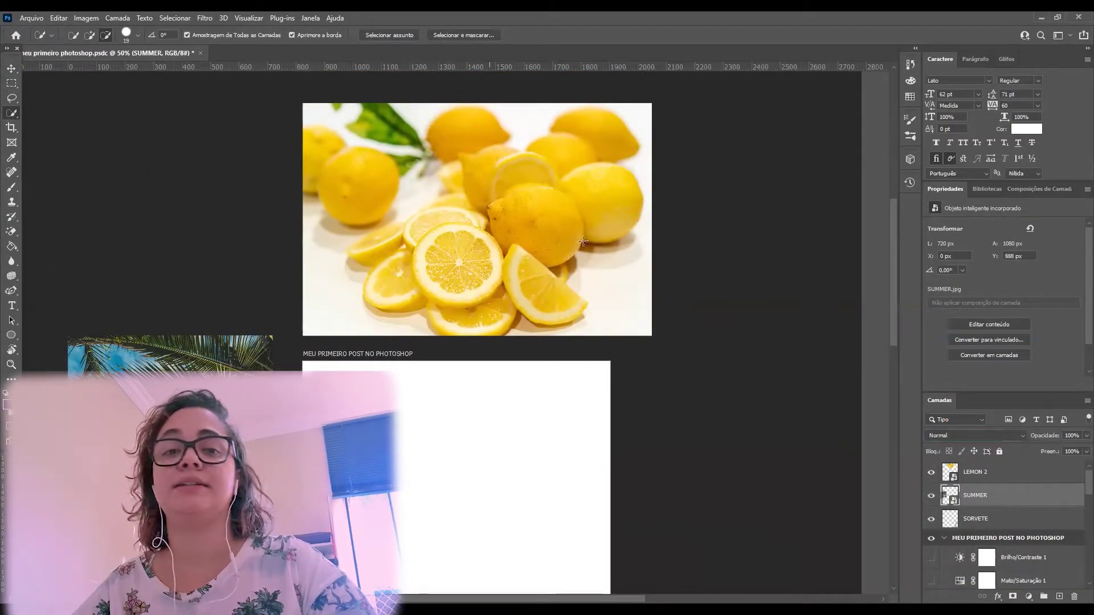
left_click(72, 35)
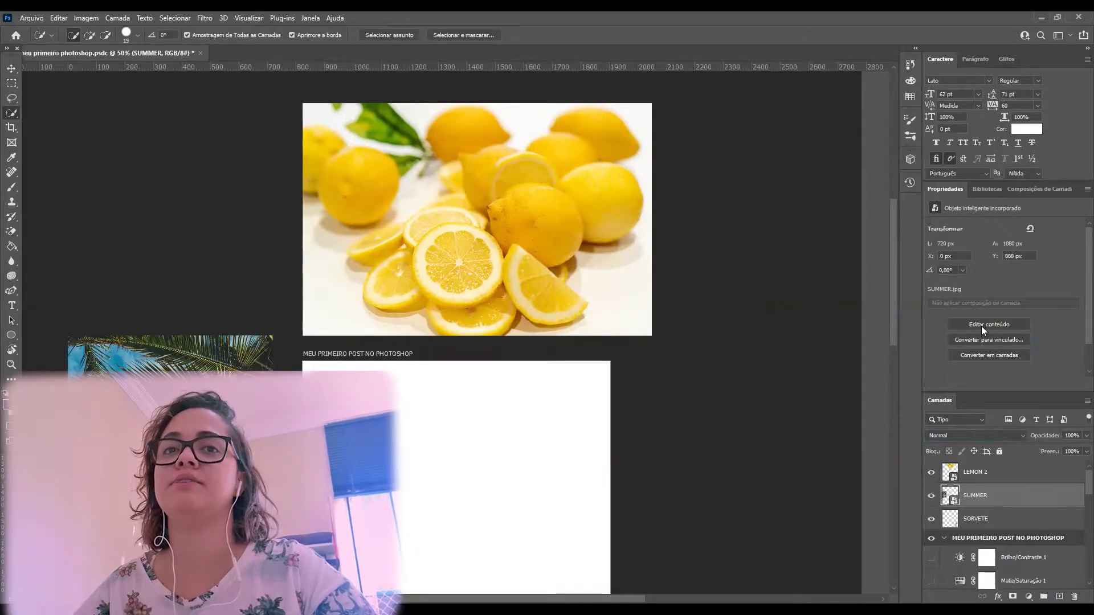
left_click(11, 70)
left_click(537, 215)
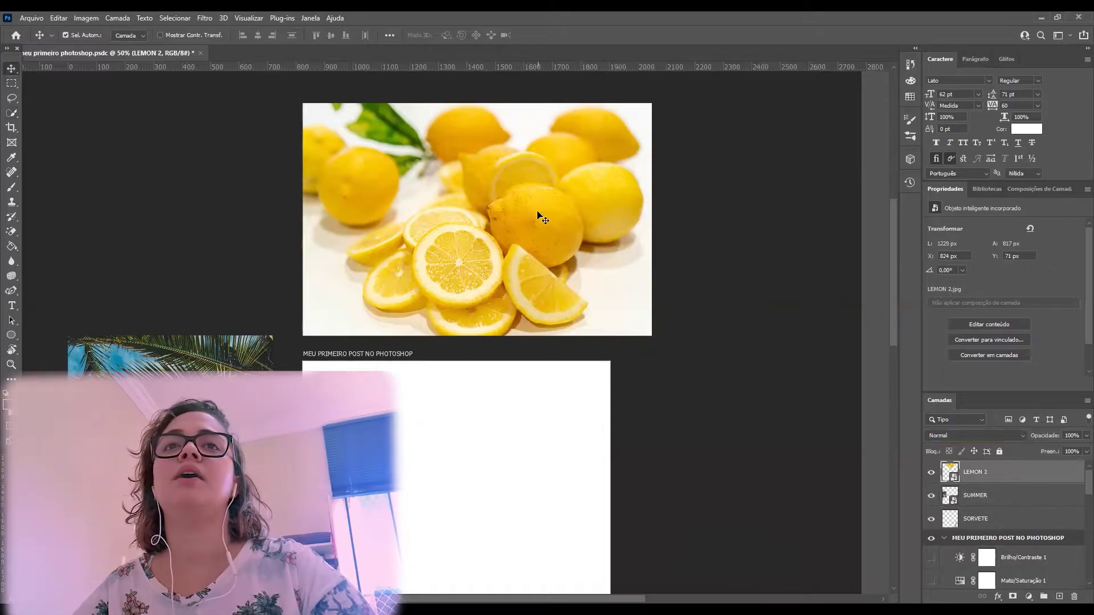
left_click(980, 320)
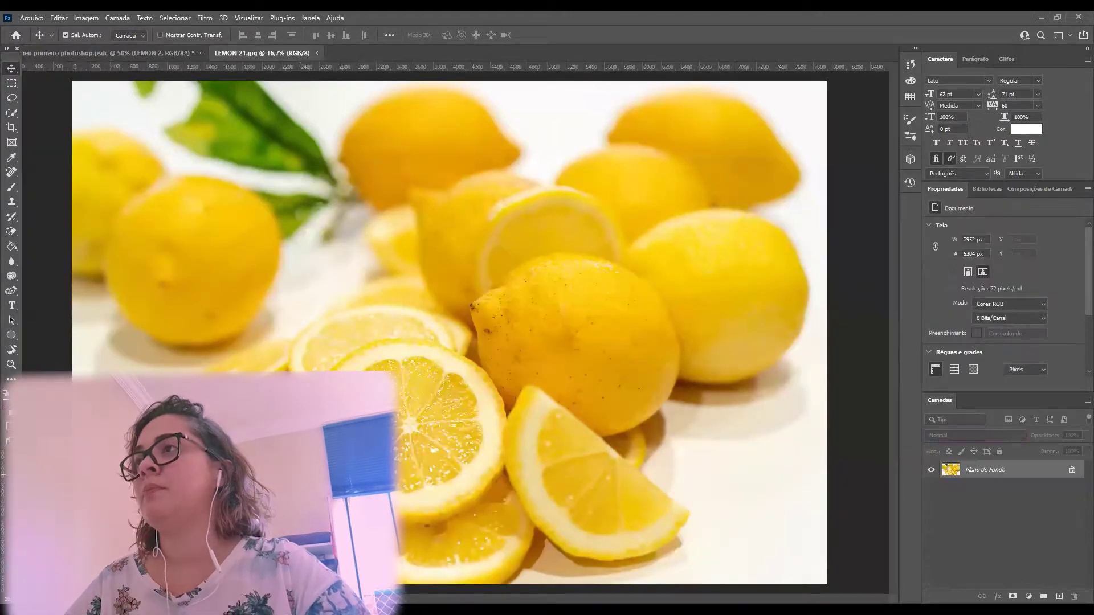
Select the whole lemon in the centre foreground of the photo with the Quick Selection tool.
left_click(11, 113)
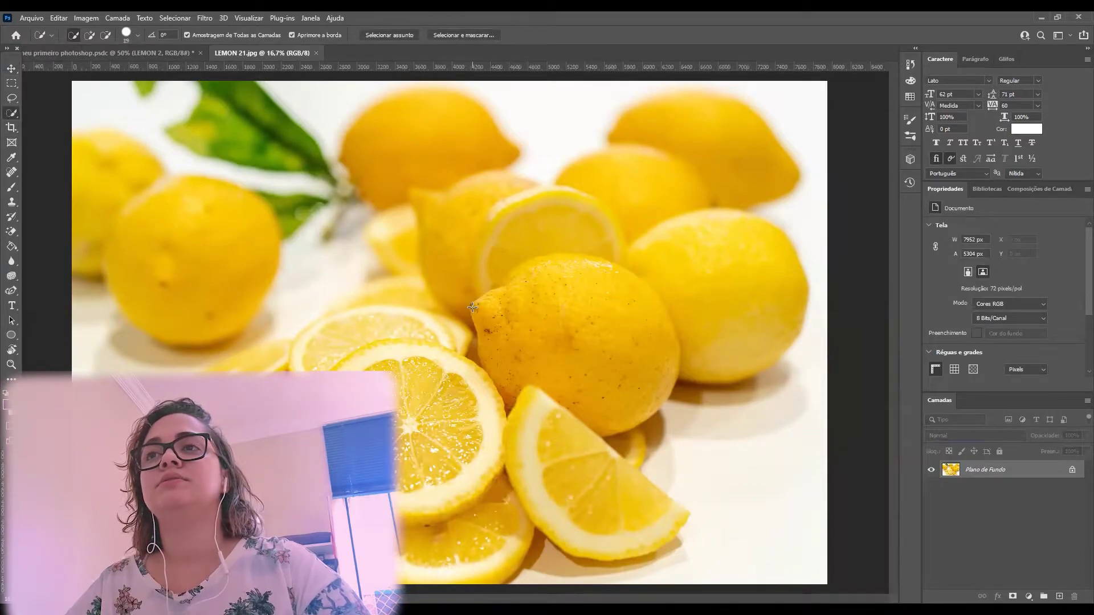
left_click_drag(528, 282, 557, 277)
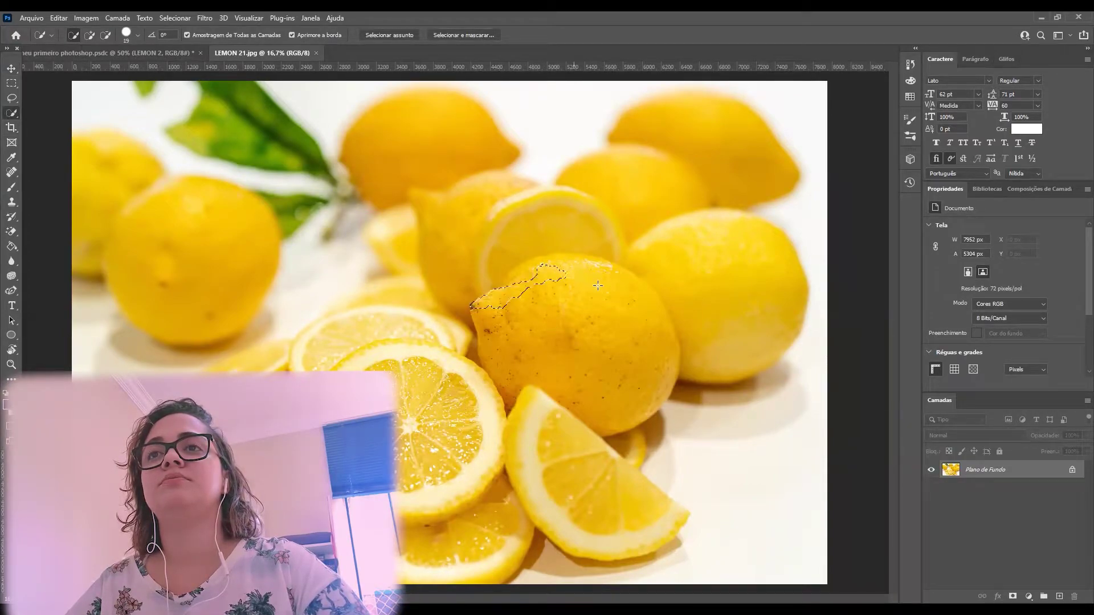
mouse_move(627, 333)
left_mouse_down()
mouse_move(642, 355)
mouse_move(643, 302)
left_mouse_up()
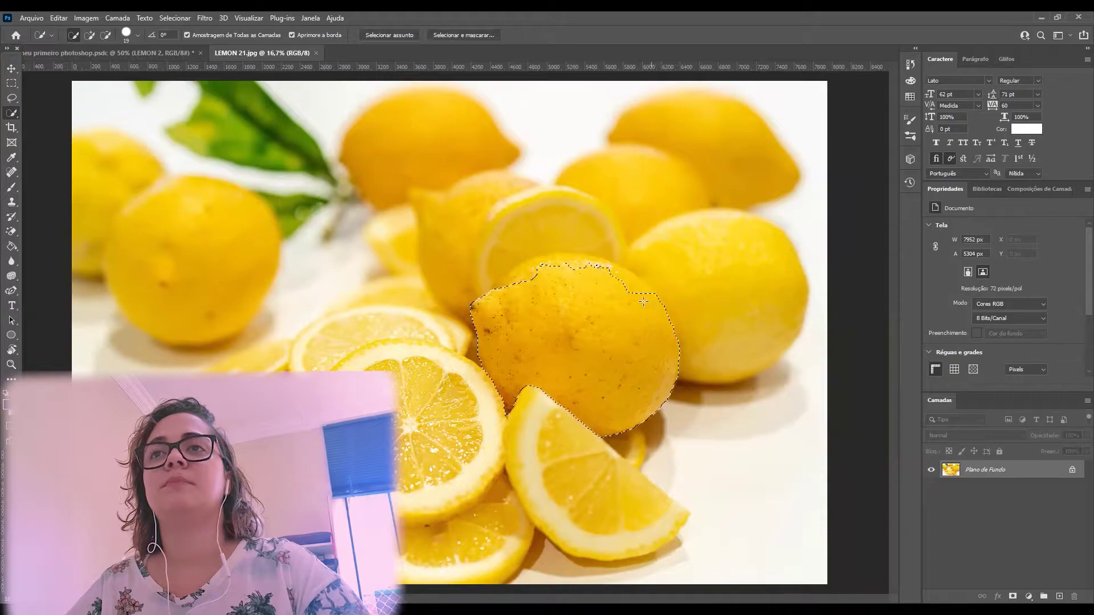
left_click_drag(609, 264, 552, 263)
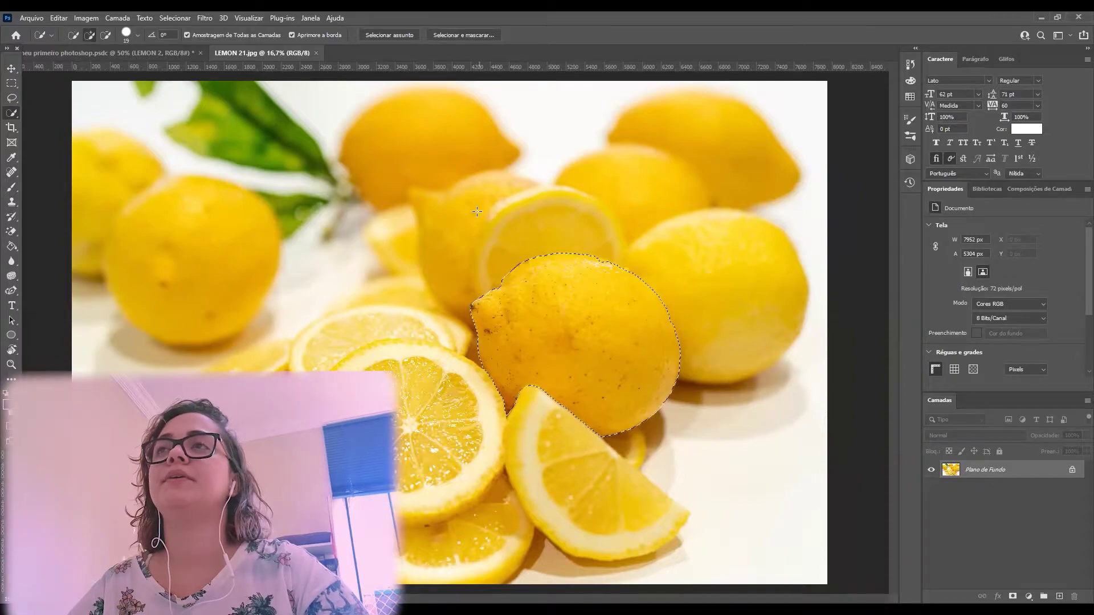
Refine the lemon selection in Select and Mask with Smooth 12 and Shift Edge +1%.
left_click(456, 35)
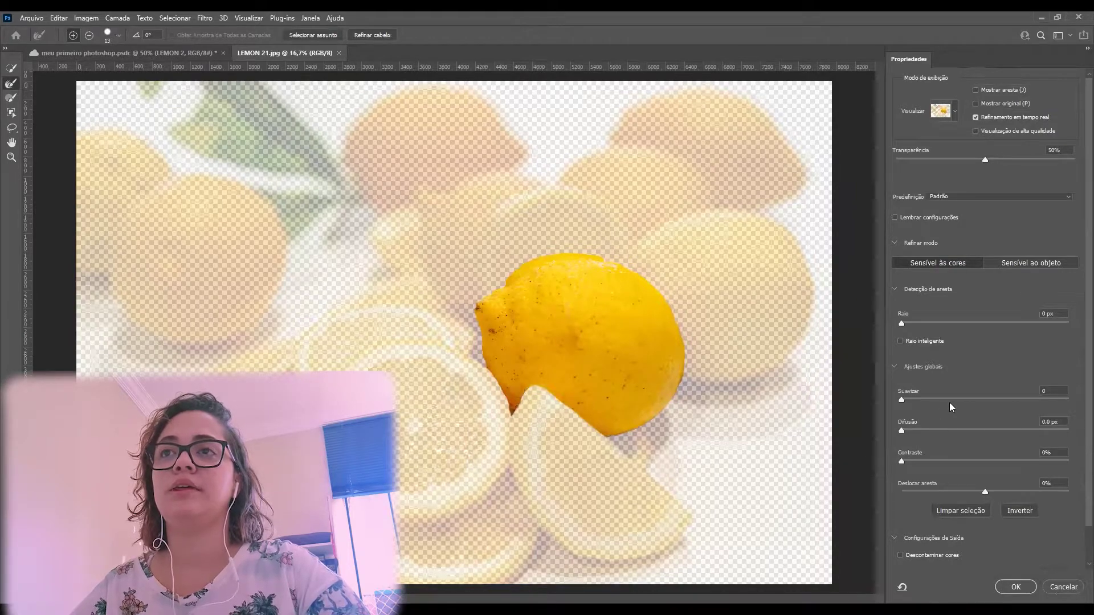
left_click_drag(903, 432, 854, 459)
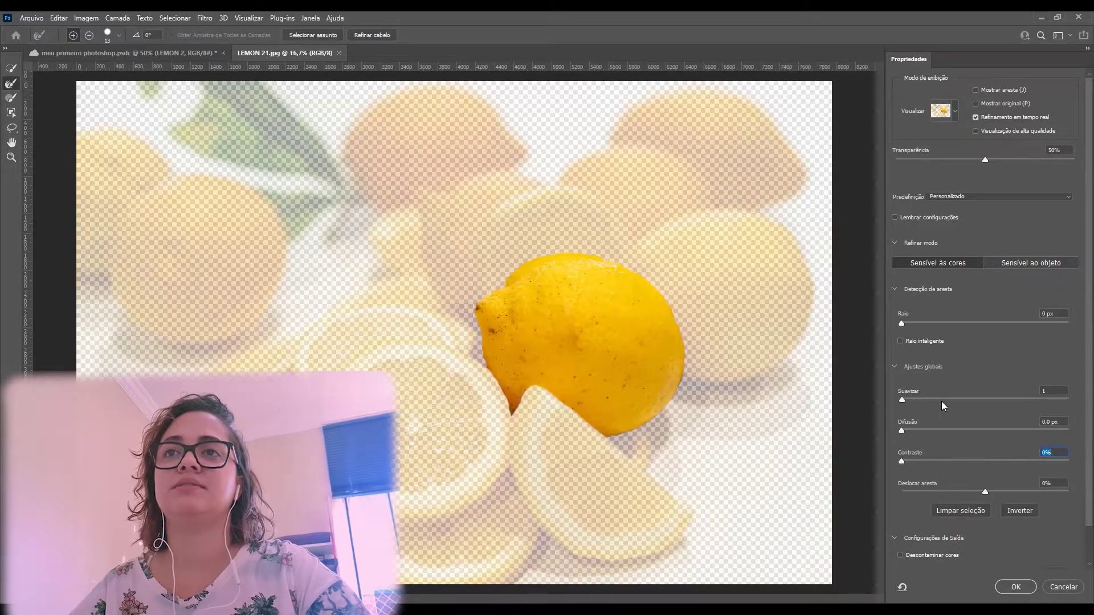
left_click_drag(943, 401, 1024, 400)
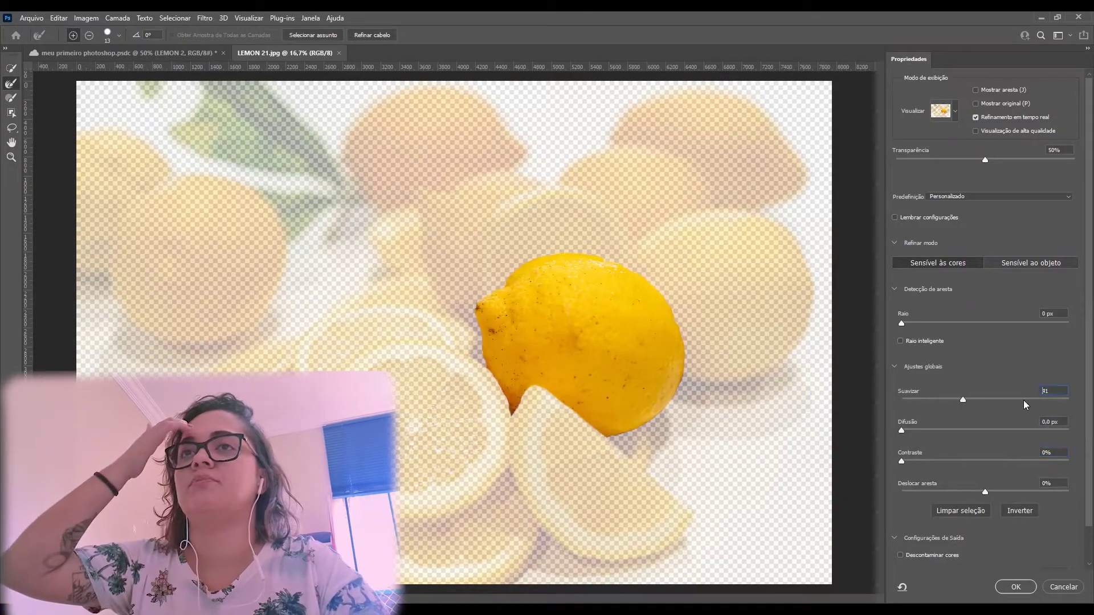
left_click_drag(985, 491, 1005, 492)
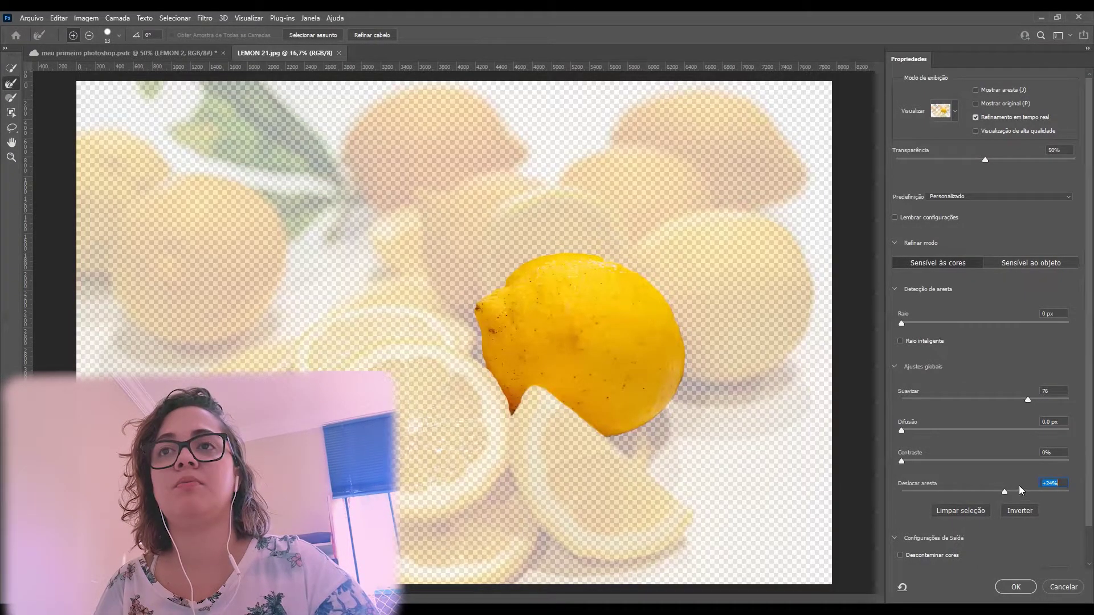
left_click_drag(1030, 494, 1046, 491)
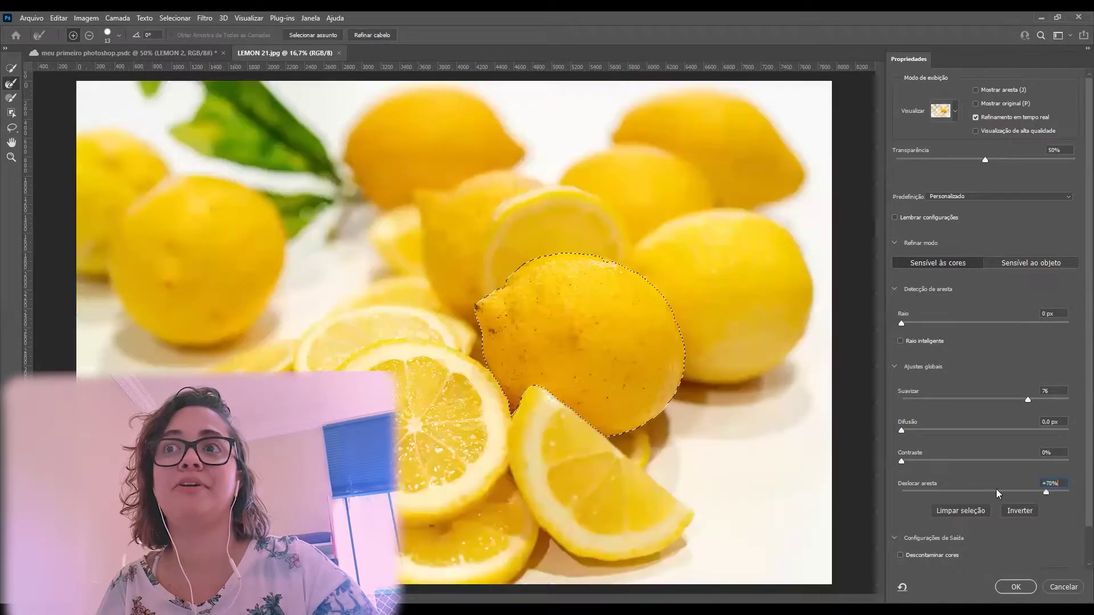
left_click_drag(941, 488, 938, 490)
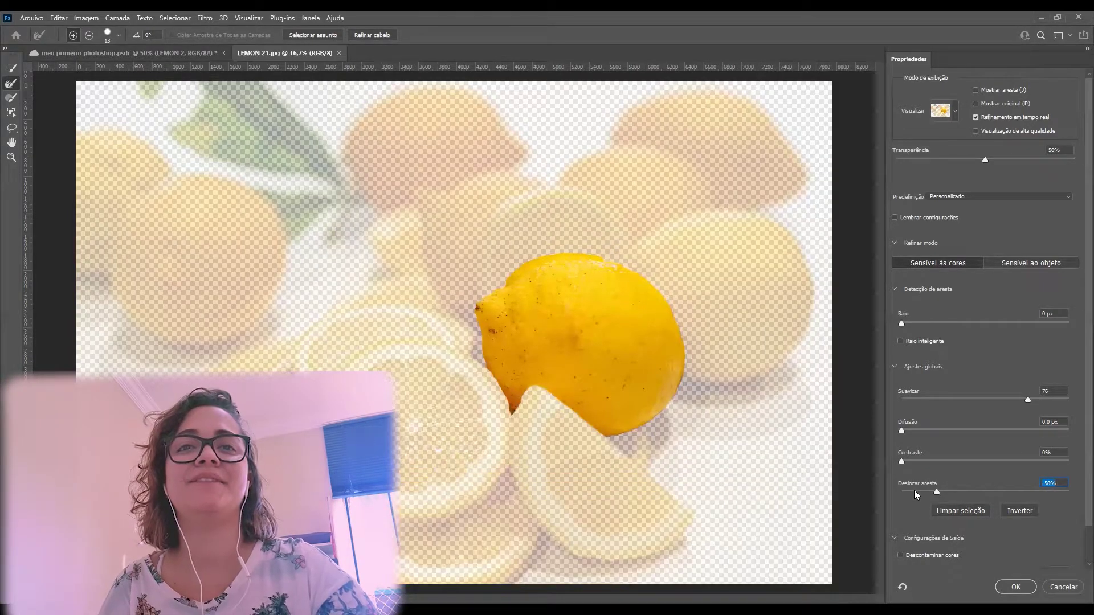
left_click(988, 492)
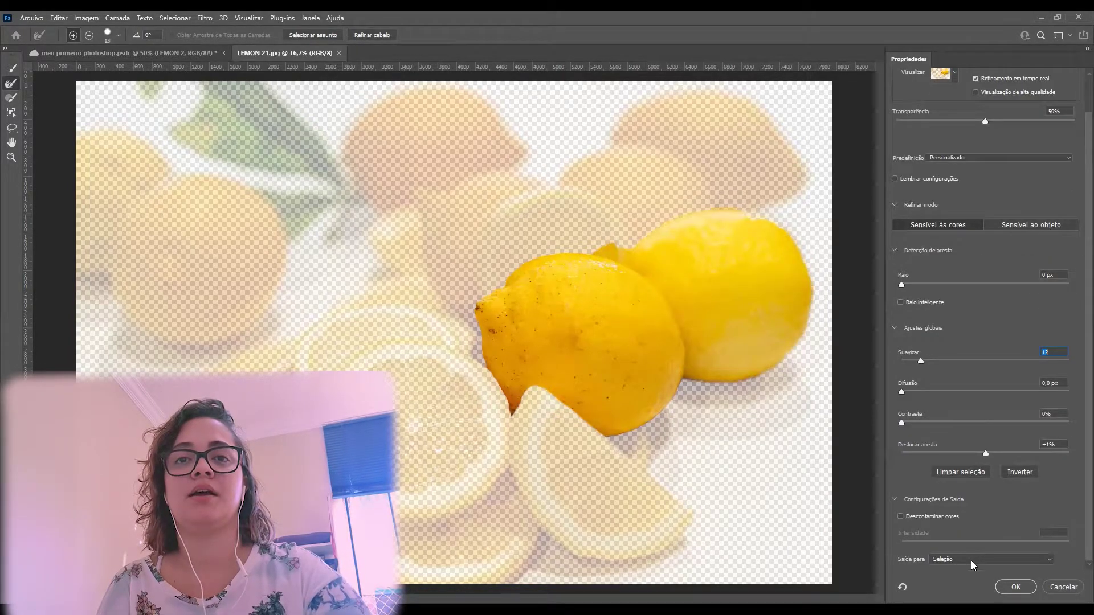
Output the refined lemon selection to a new layer (Nova camada) and close the LEMON 21 document without saving.
left_click(971, 561)
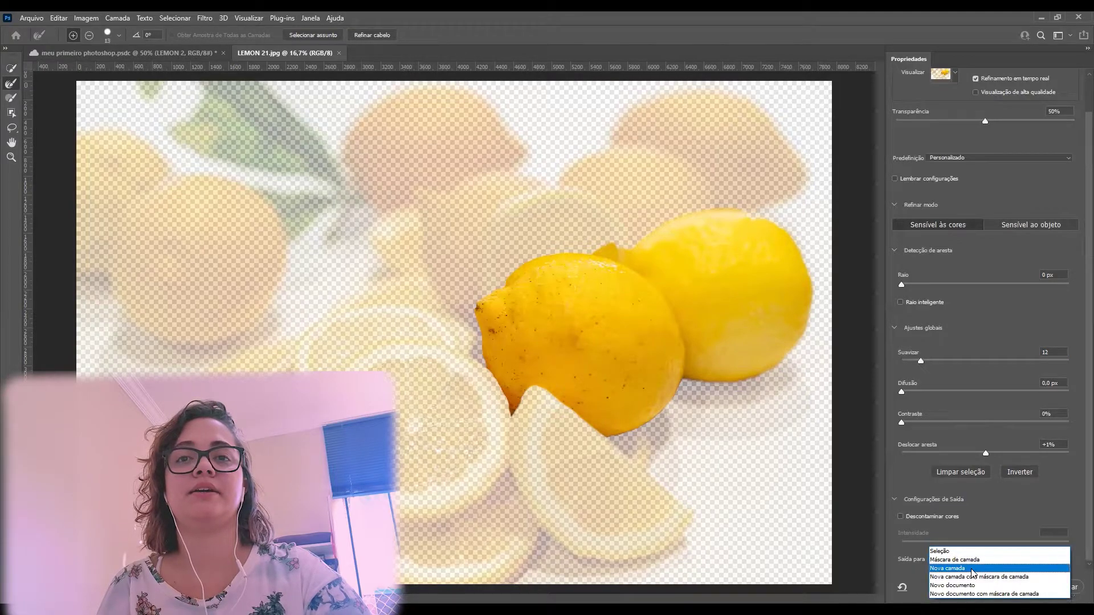
left_click(910, 557)
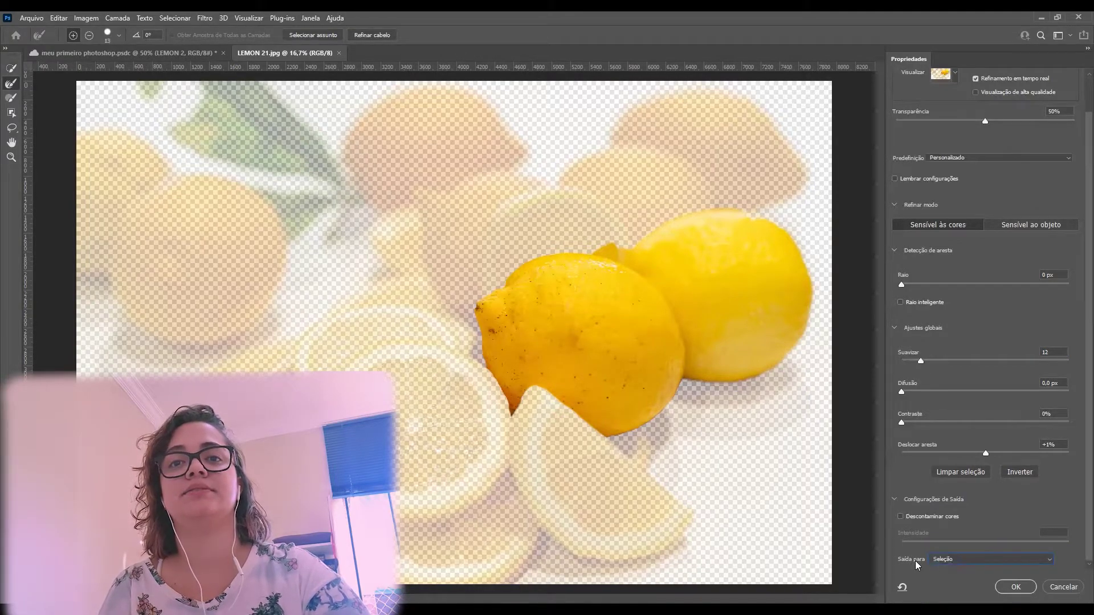
left_click(950, 561)
left_click(967, 577)
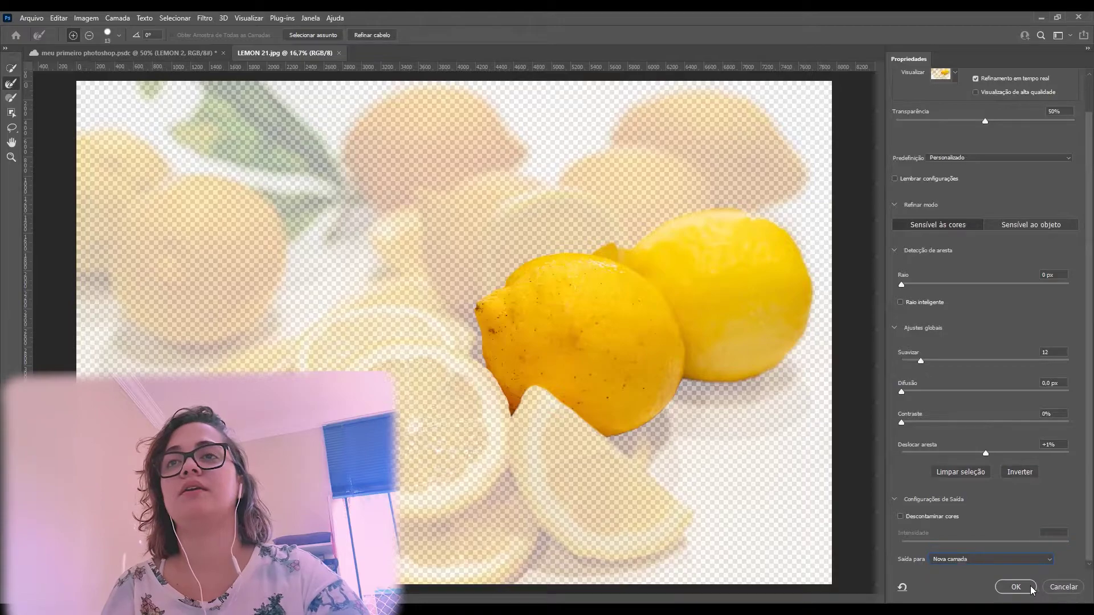
left_click(1016, 587)
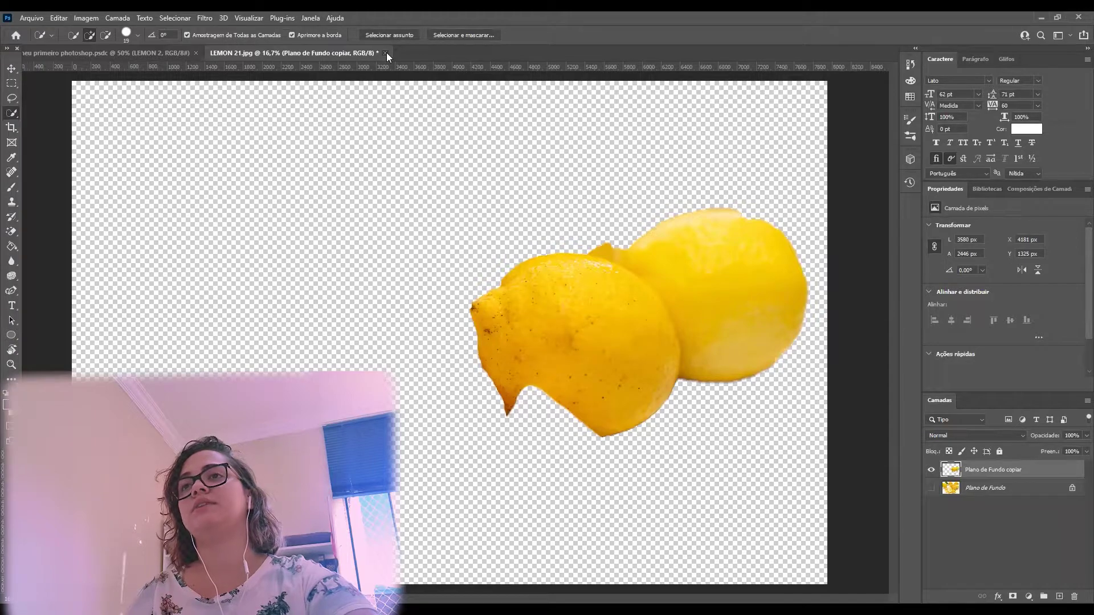
left_click(387, 53)
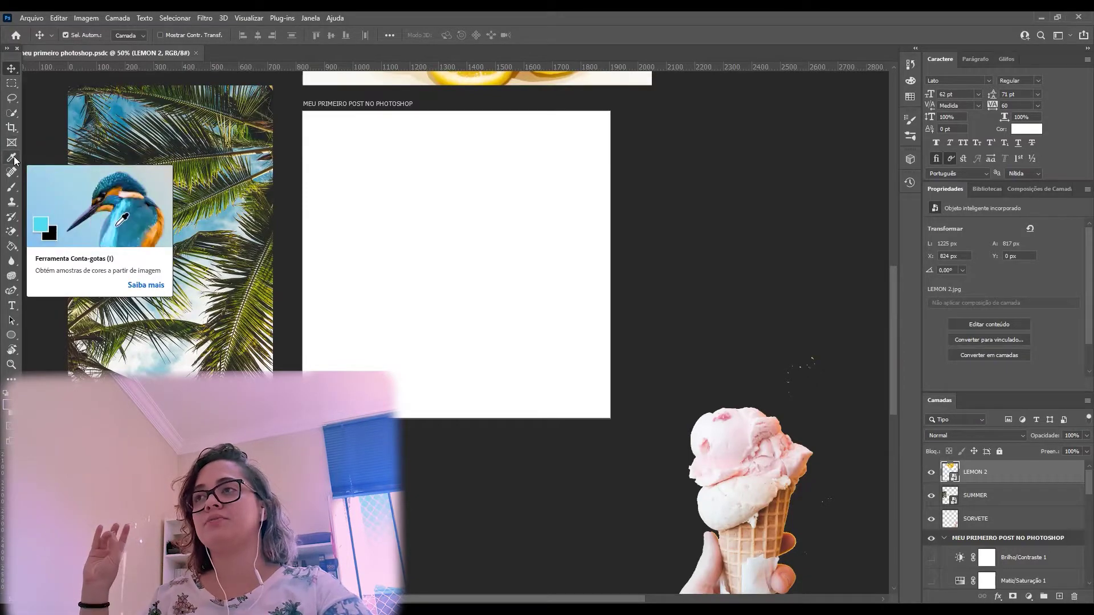
Sample colours with the Eyedropper from the palm, lemon and ice cream photos, ending with an olive yellow from the palm leaves.
left_click(15, 160)
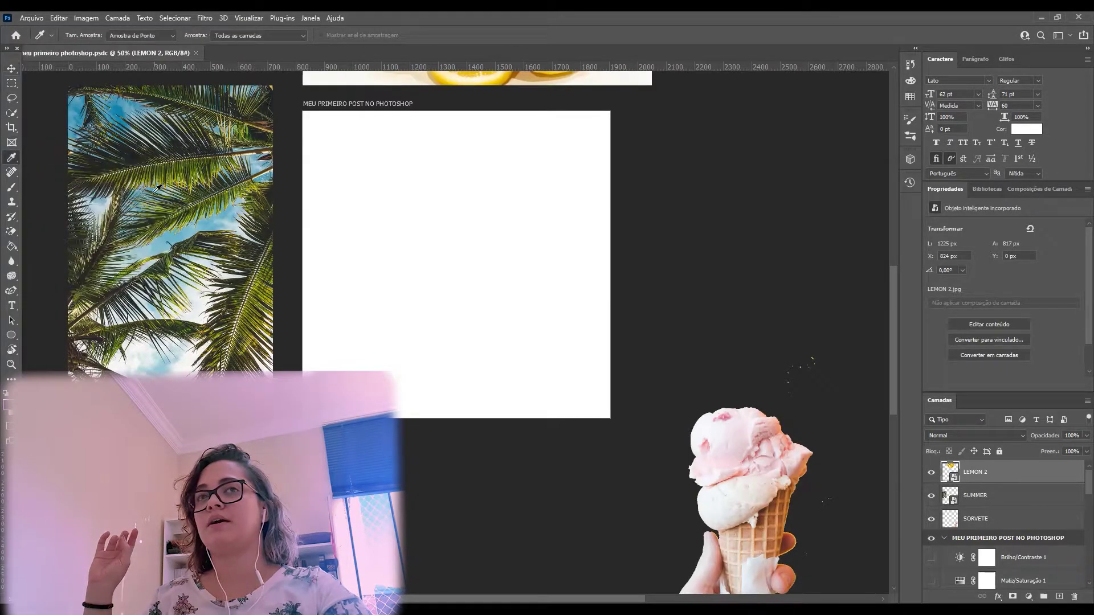
left_click(222, 204)
left_click(192, 150)
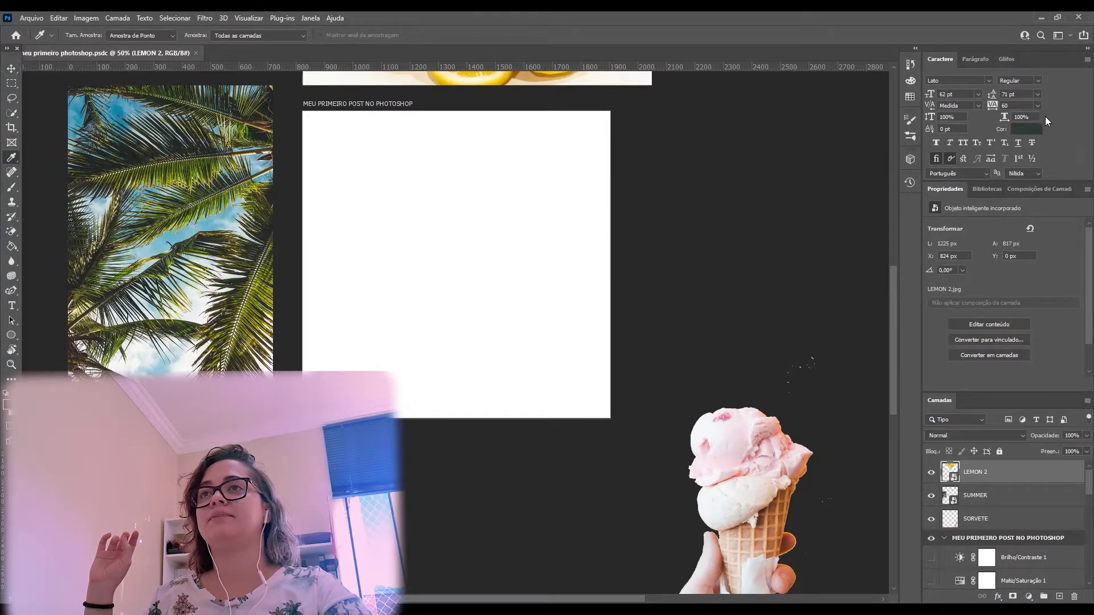
left_click(498, 75)
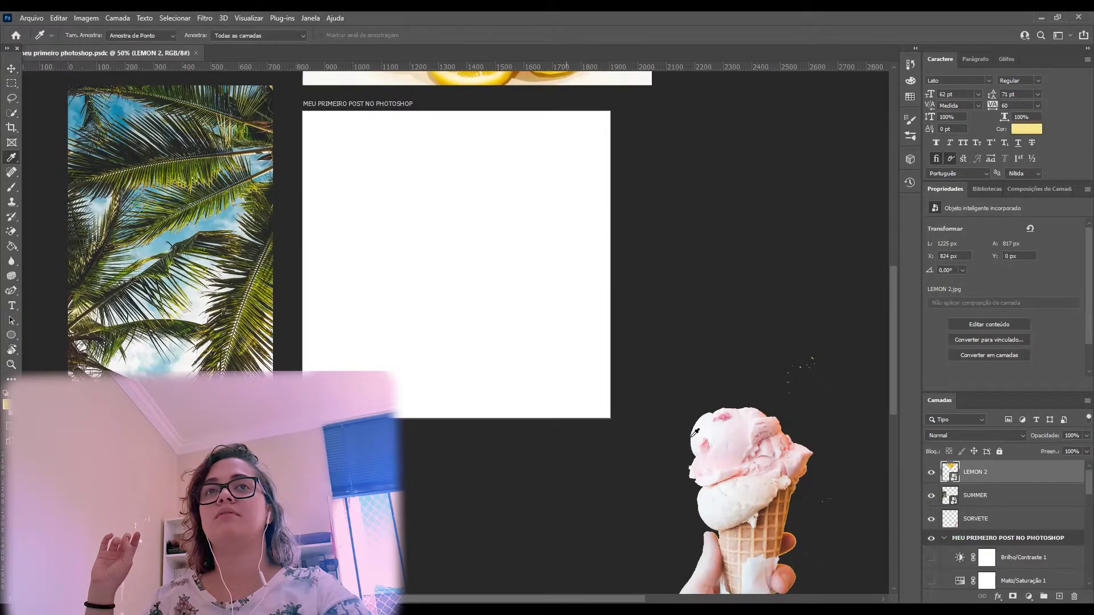
left_click(787, 481)
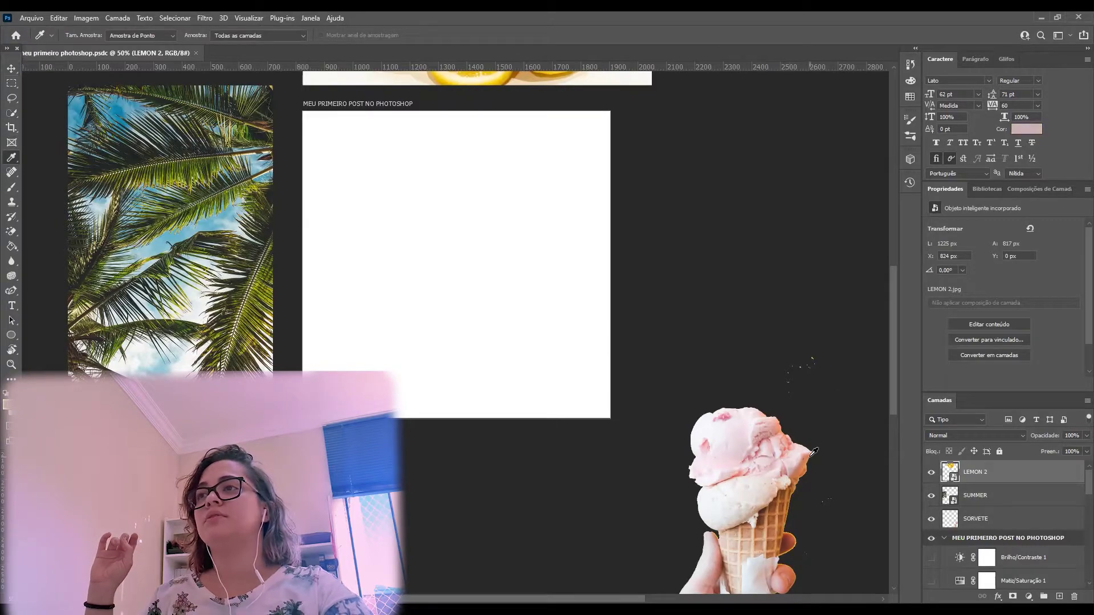
left_click(106, 207)
left_click(185, 202)
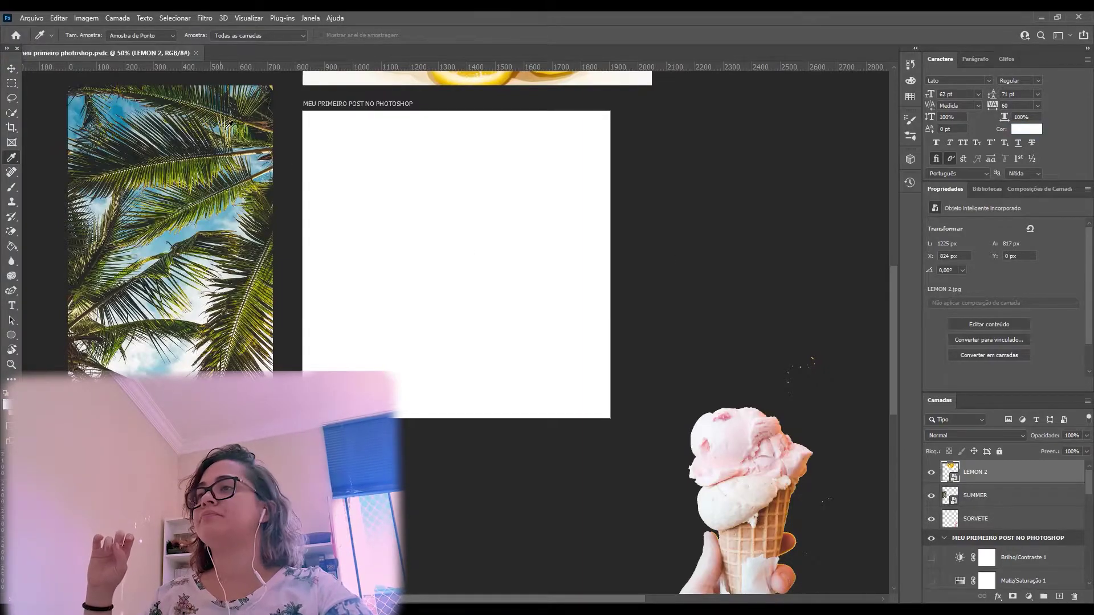
left_click(248, 110)
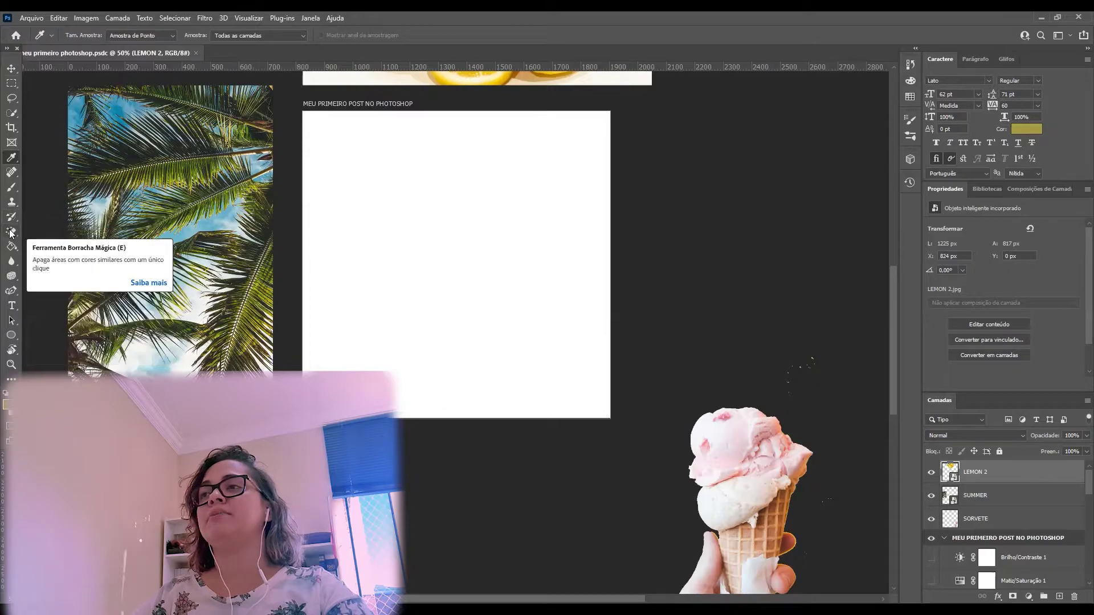
Apply the Magic Eraser tool with LEMON 2 active, rasterize that smart object and return to the Move tool.
left_click(9, 232)
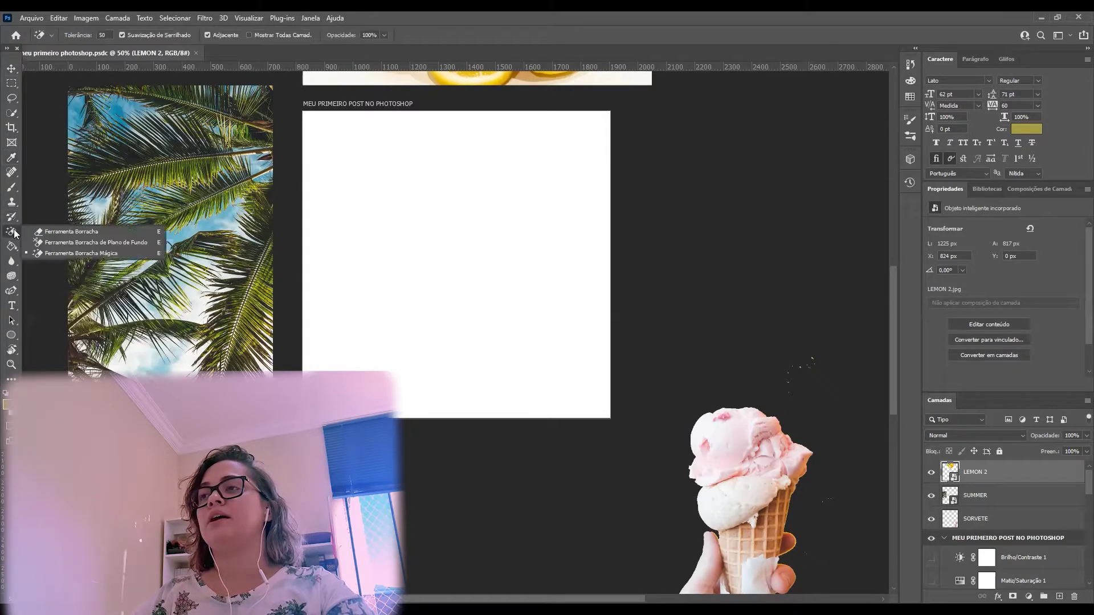
left_click(76, 253)
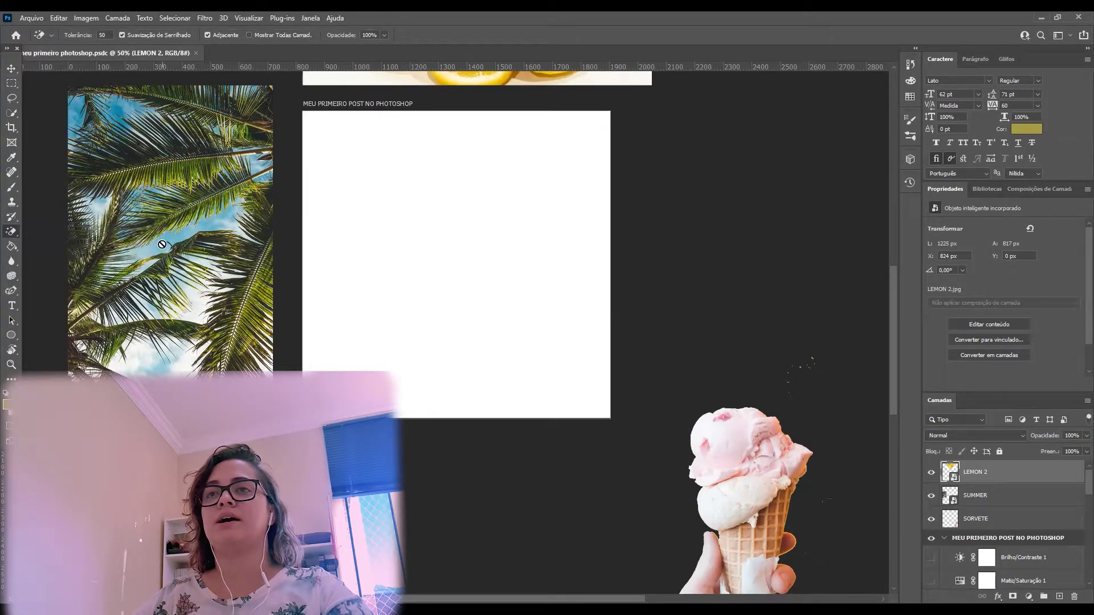
left_click(161, 245)
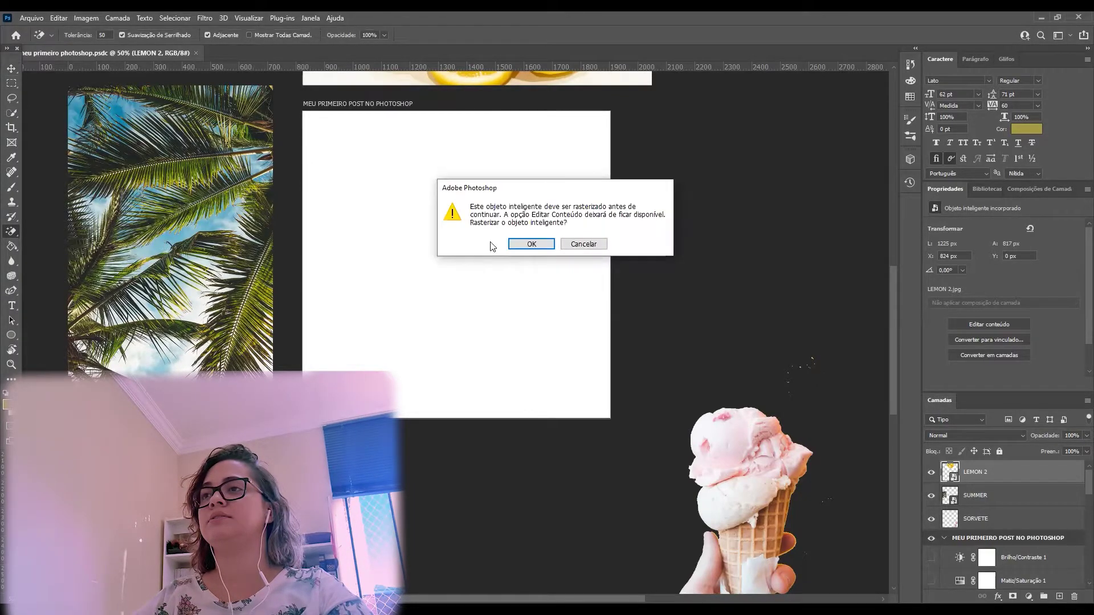
left_click(531, 244)
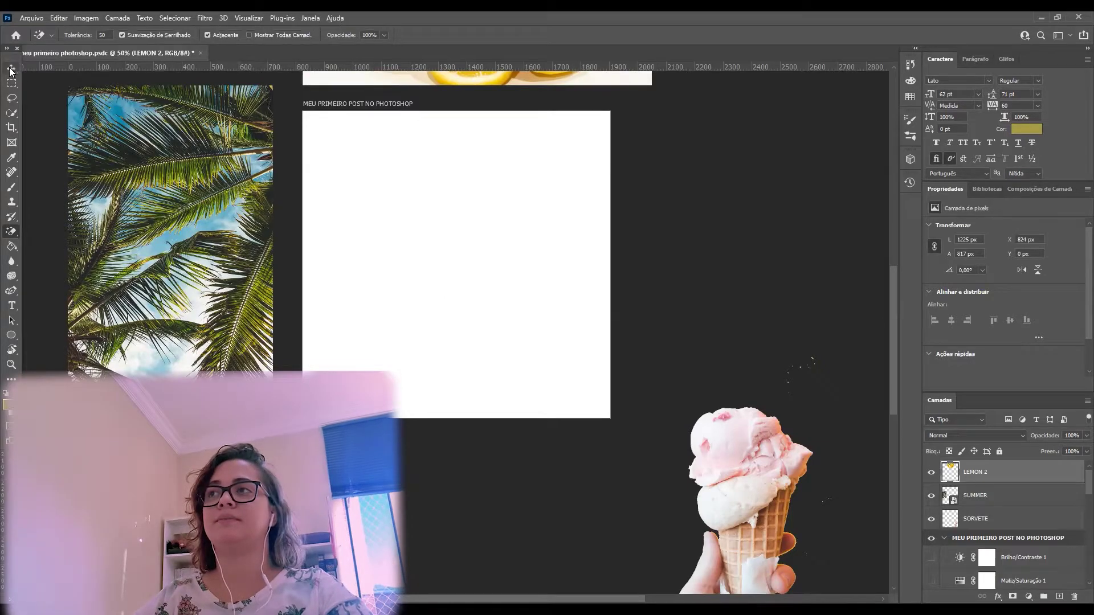
key("v")
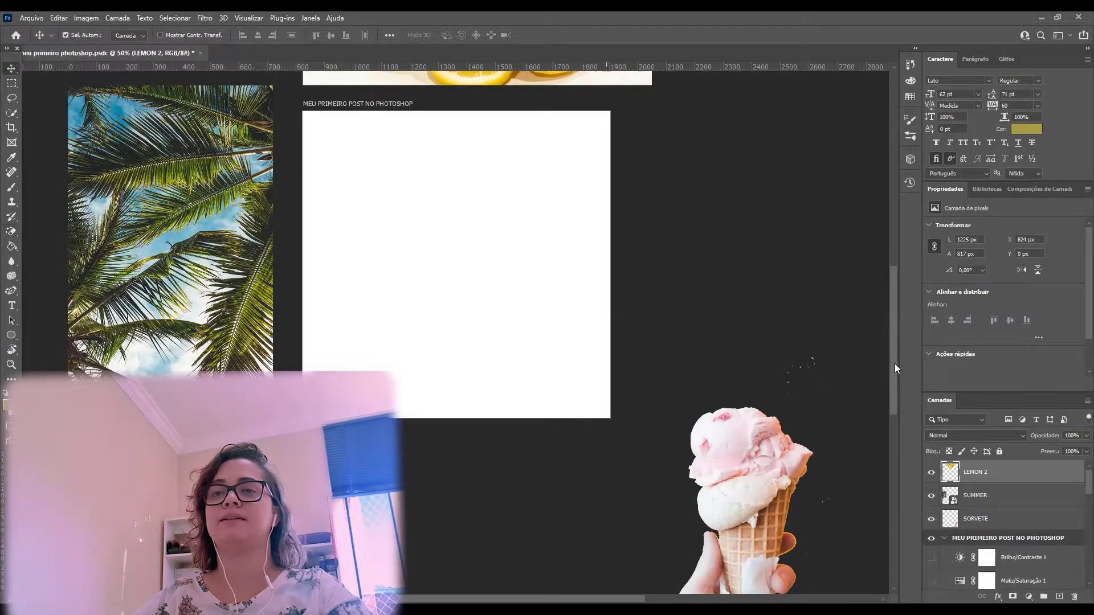
Rasterize the SUMMER layer, erase a patch of blue sky between the palm leaves with the Magic Eraser and undo the erasure.
left_click(972, 495)
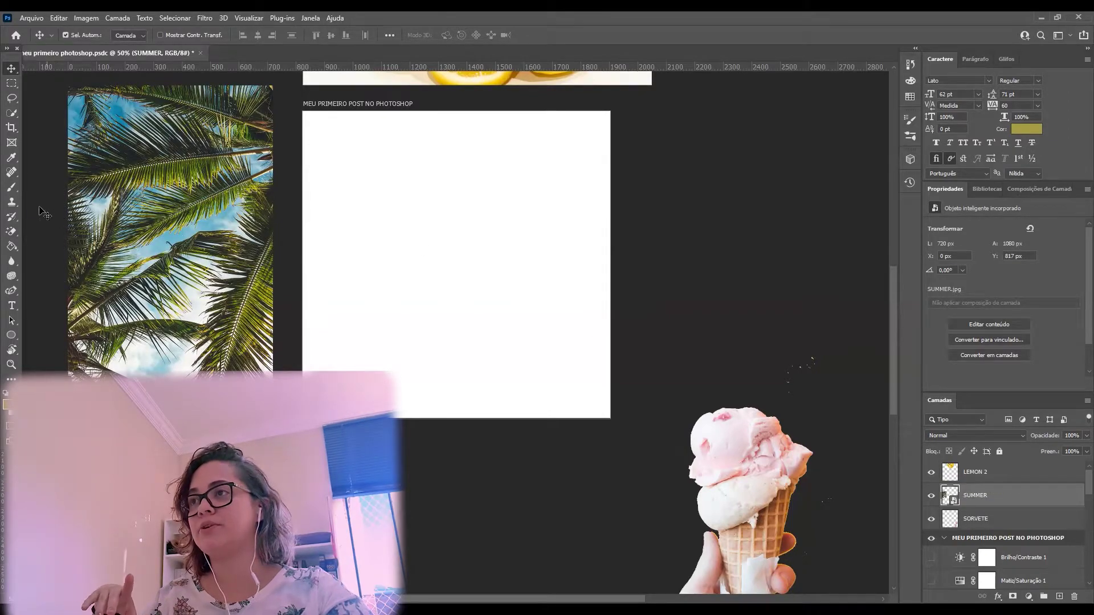
left_click(12, 234)
left_click(163, 239)
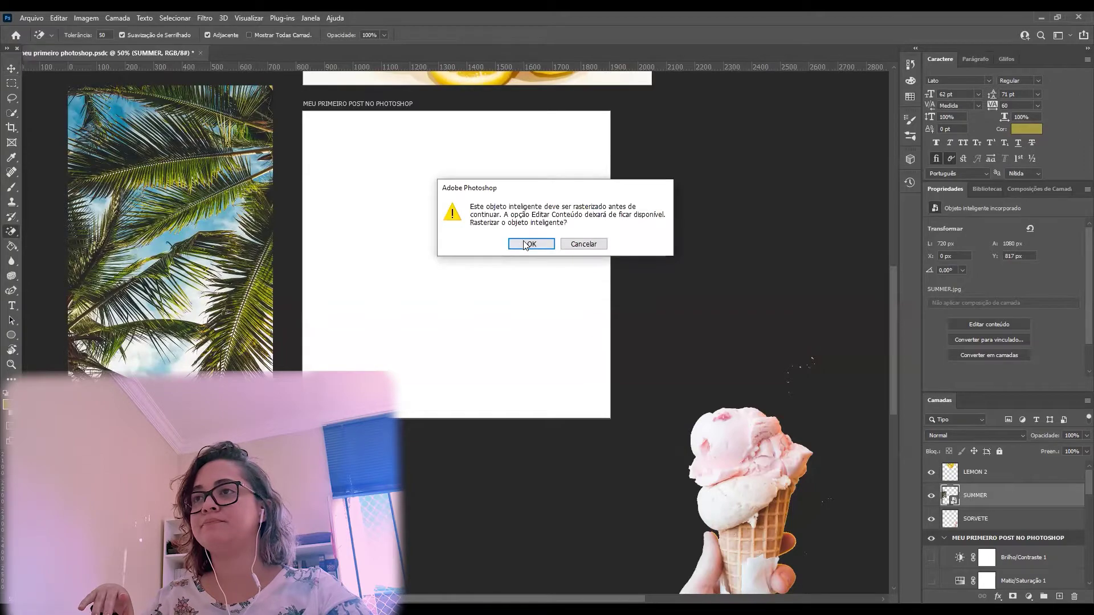
key("Return")
left_click(169, 234)
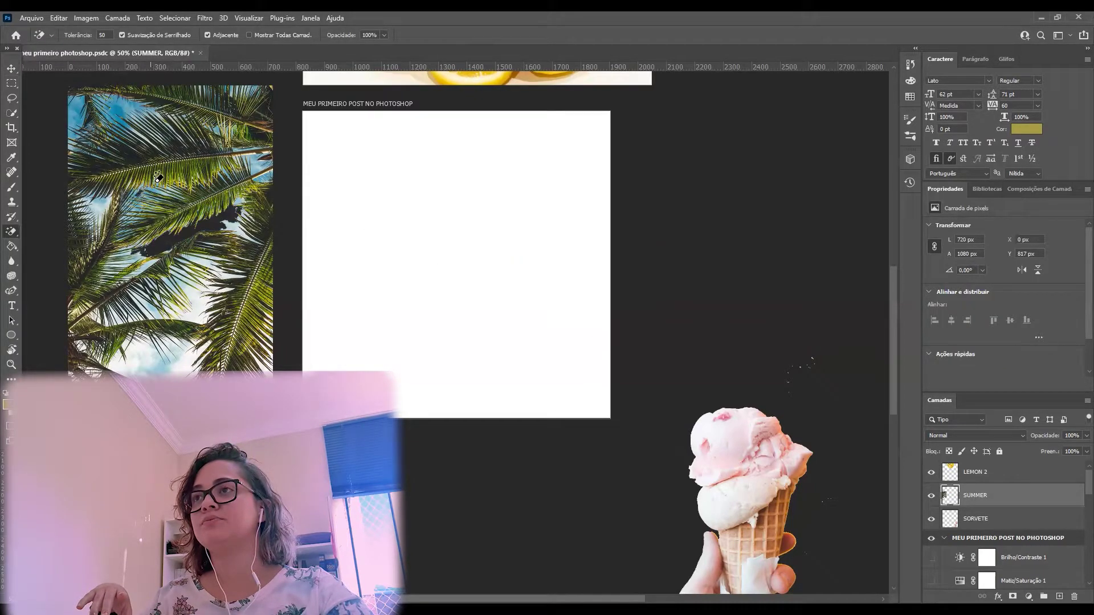
key("ctrl+z")
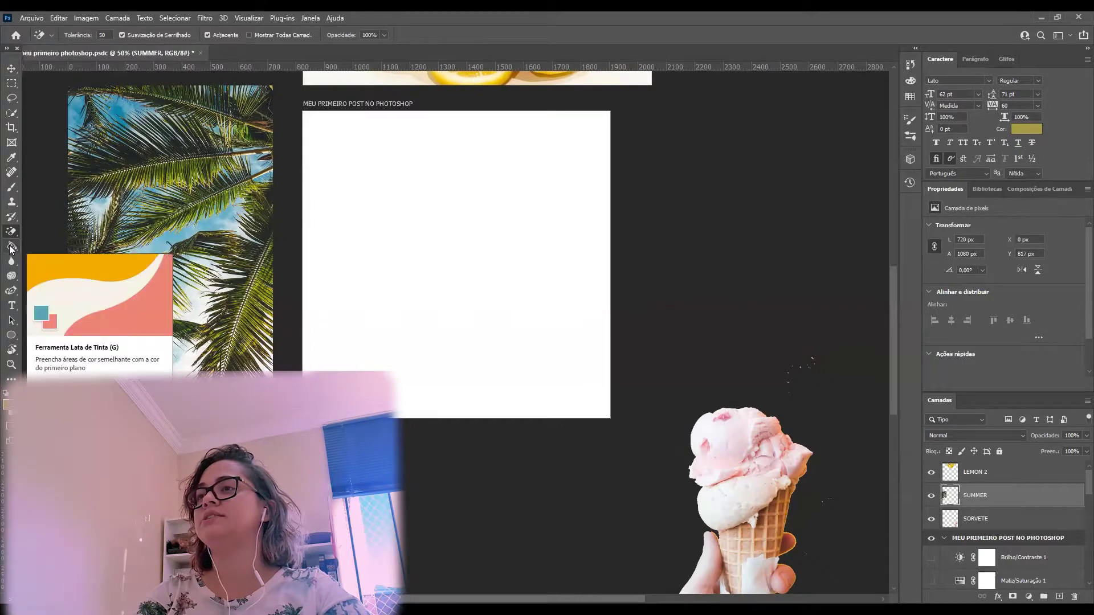
Try filling the white artboard with the olive foreground colour using the Paint Bucket, and undo the fill.
left_click(12, 247)
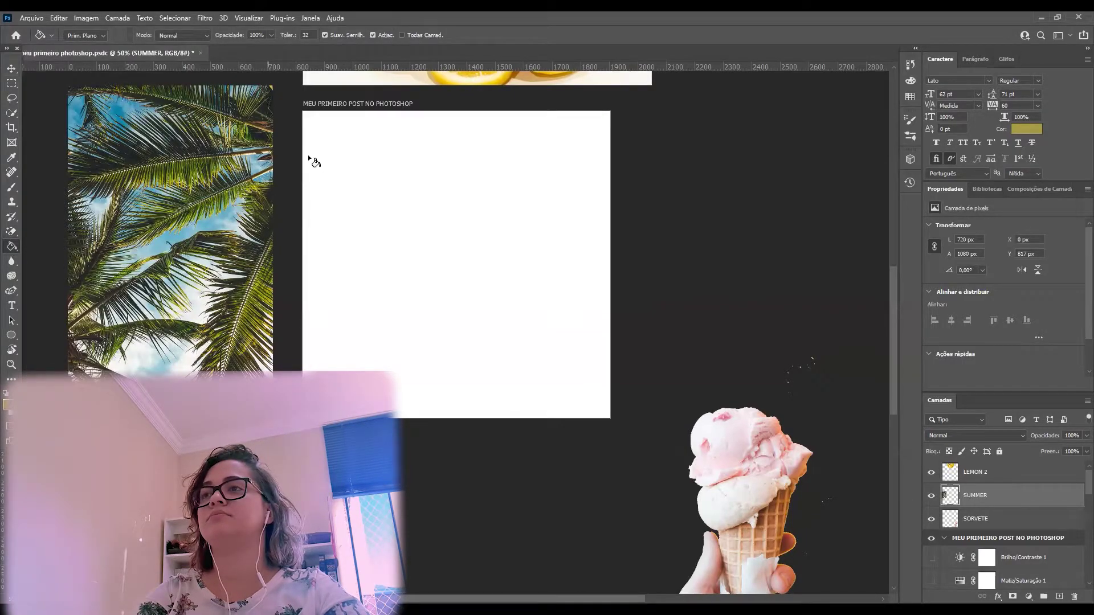
left_click(362, 199)
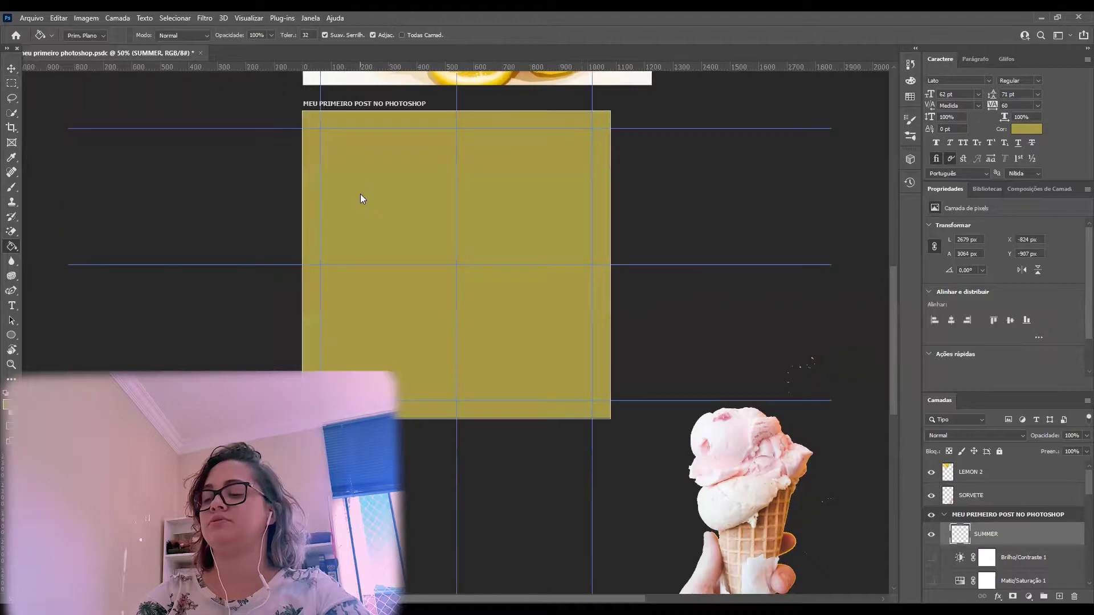
key("ctrl+z")
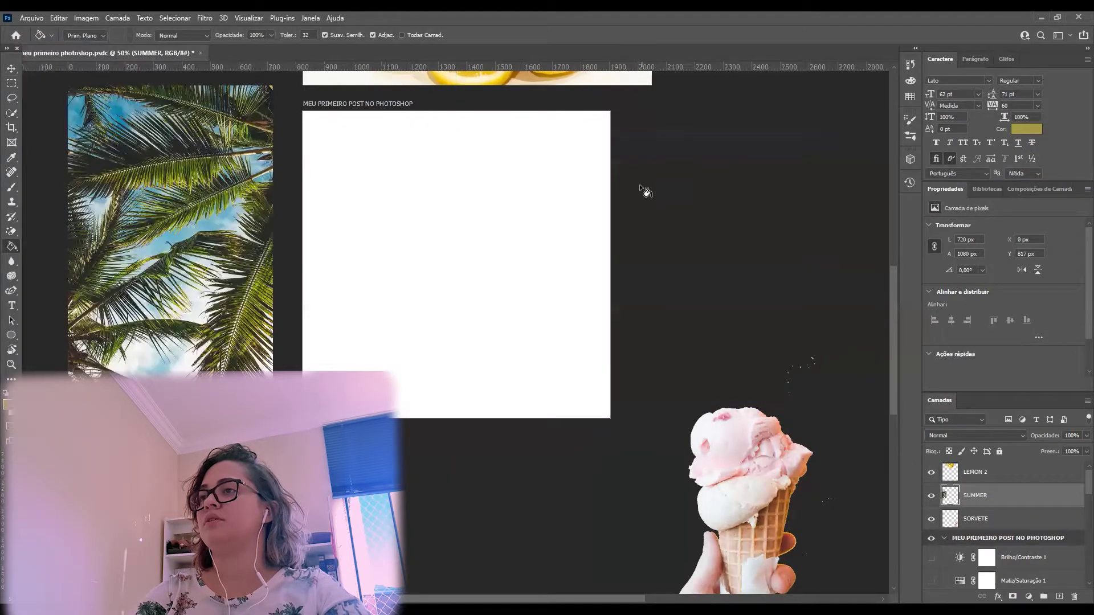
Draw a closed curvy shape about 691 × 778 px on the artboard with the Curvature Pen, with no fill and an 18.32 px orange stroke.
left_click(14, 293)
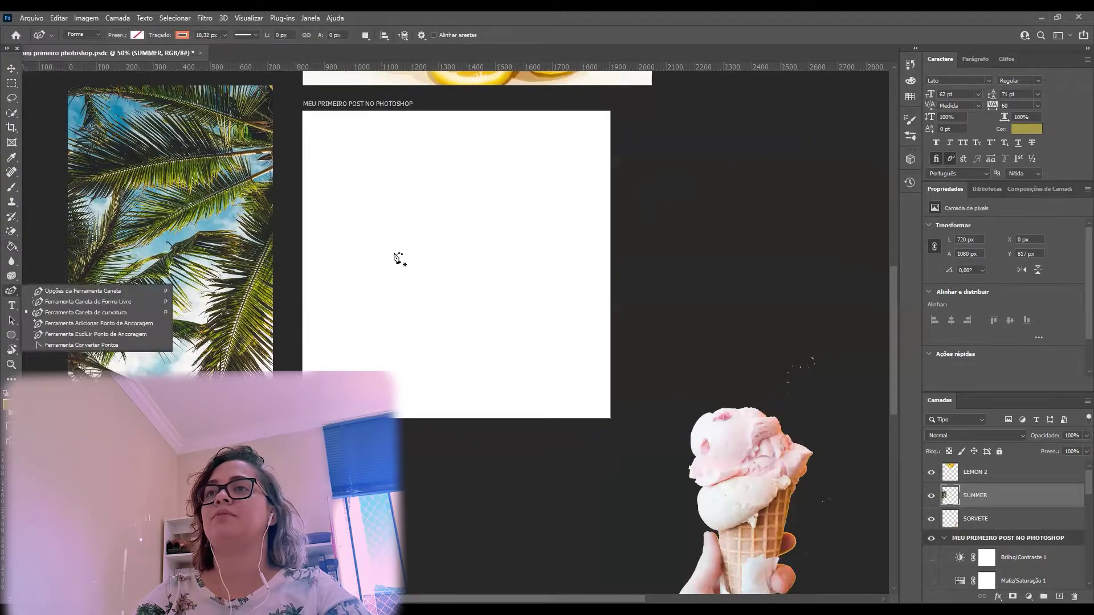
left_click(423, 214)
left_click(486, 241)
left_click(503, 324)
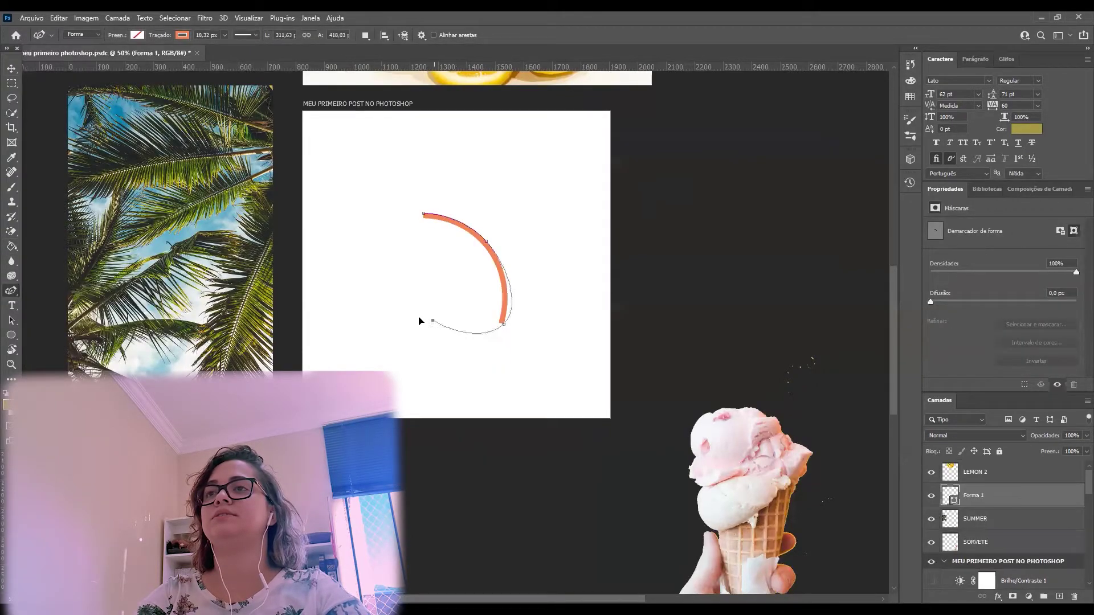
left_click(392, 316)
left_click(376, 220)
left_click(365, 165)
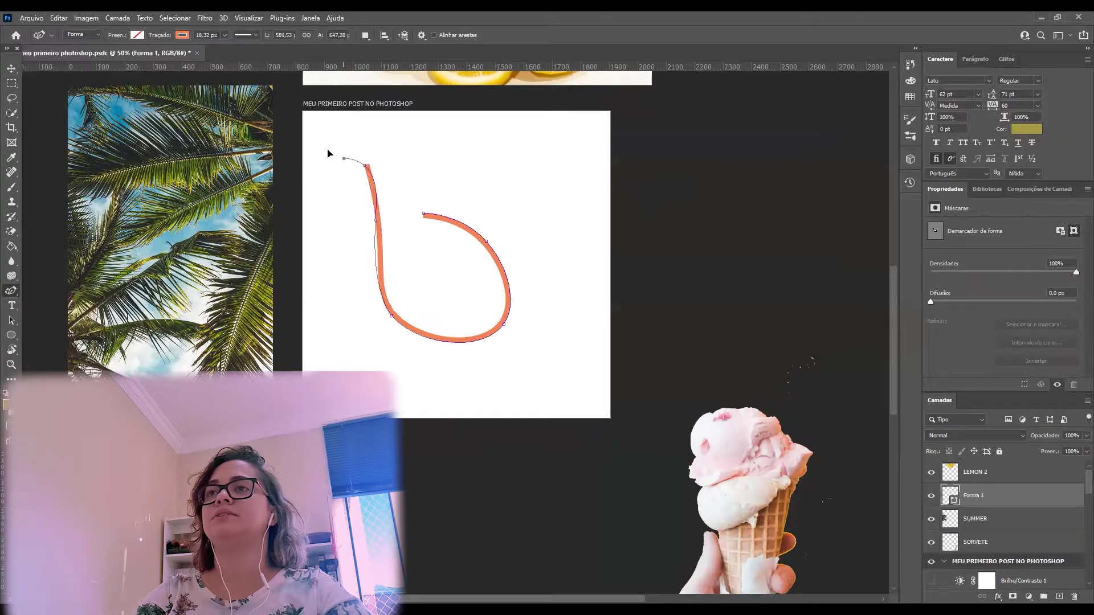
left_click(314, 125)
left_click(465, 169)
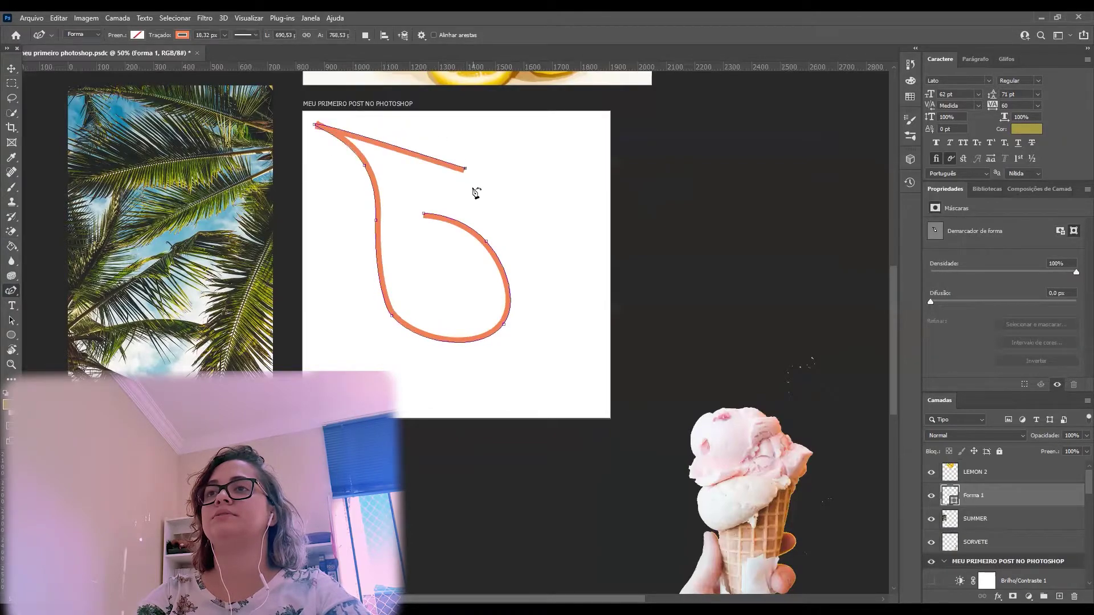
left_click(424, 214)
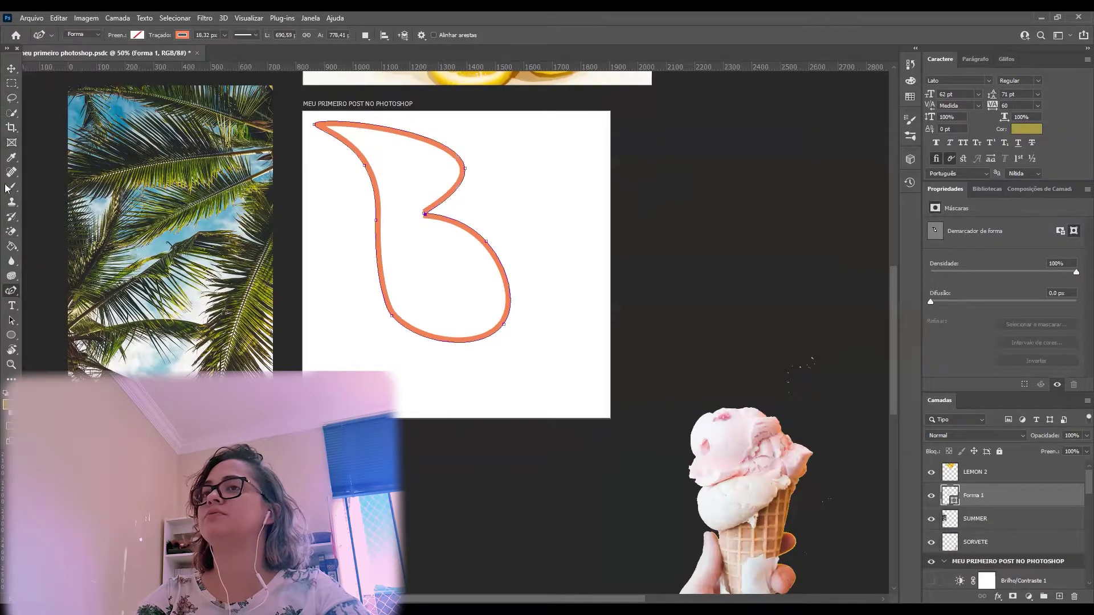
Undo every point of the orange Curvature Pen shape until the artboard is blank.
key("ctrl+z")
key("ctrl+z")
key("ctrl+z")
key("ctrl+z")
key("ctrl+z")
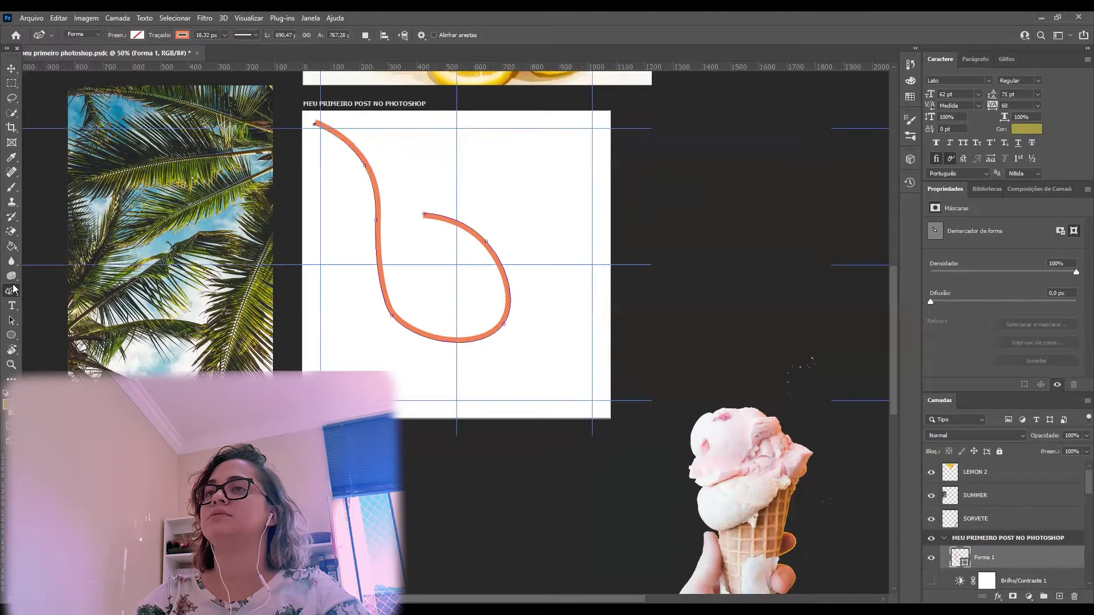
key("ctrl+z")
key("ctrl+z")
key("ctrl+z")
key("ctrl+z")
key("ctrl+z")
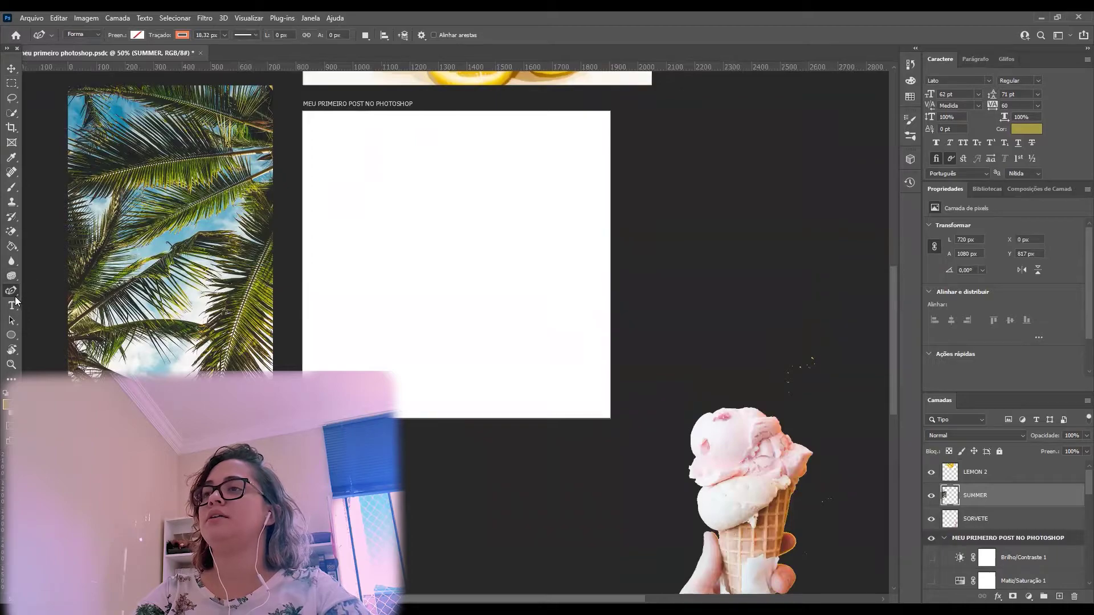
Try drawing a closed freehand shape about 746 × 629 px on the artboard with the Freeform Pen, and undo it.
right_click(11, 293)
left_click(70, 304)
mouse_move(375, 283)
left_mouse_down()
mouse_move(469, 203)
mouse_move(523, 356)
mouse_move(402, 264)
mouse_move(377, 285)
left_mouse_up()
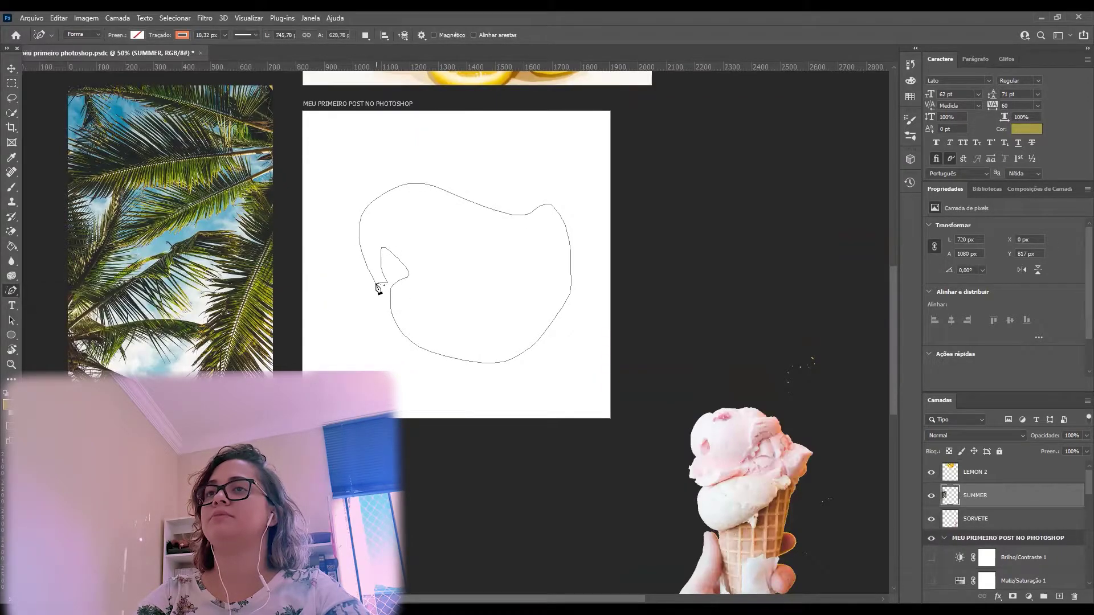
key("z")
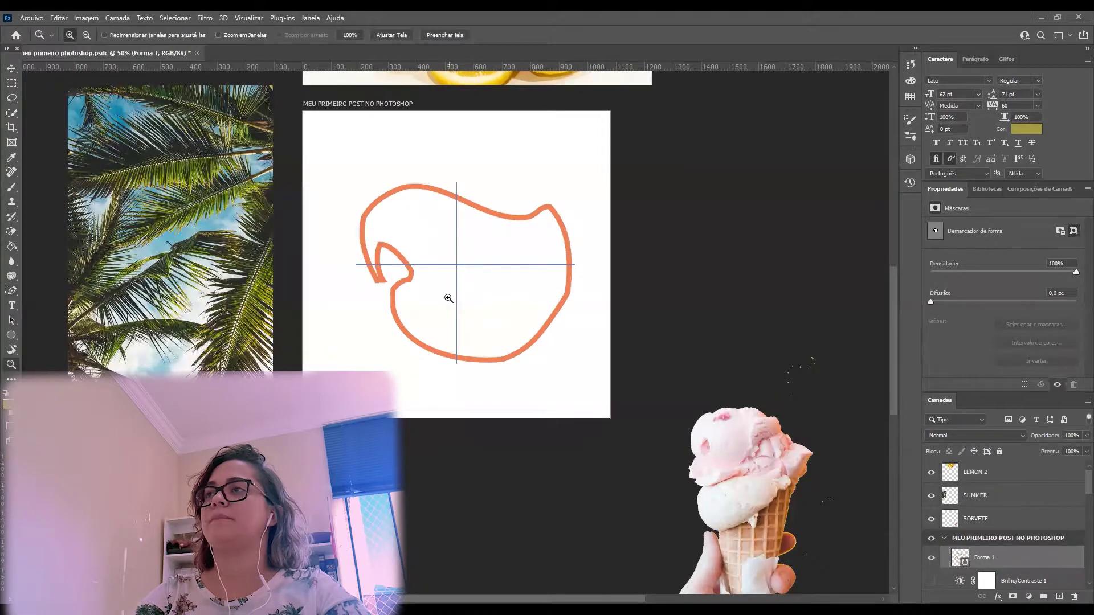
key("ctrl+z")
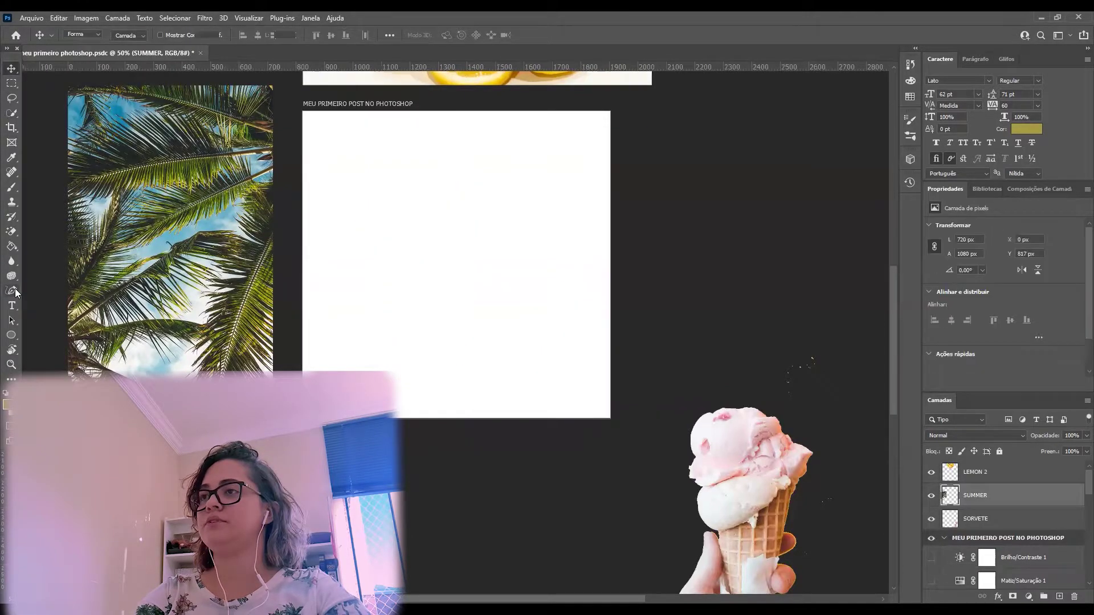
right_click(11, 291)
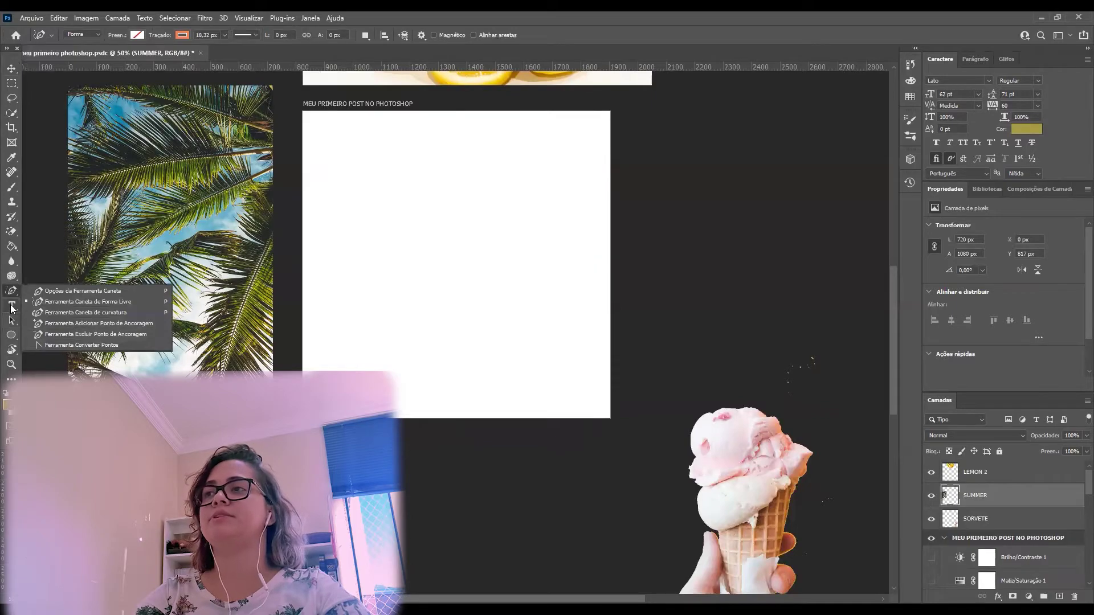
left_click(12, 306)
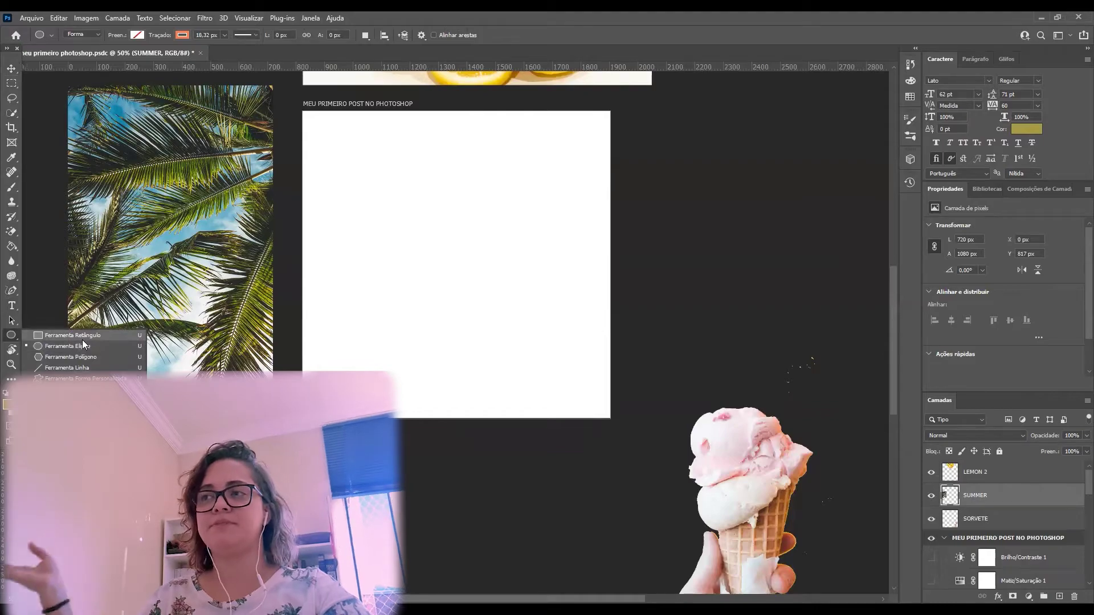
key("v")
Make the CASA and FUNDO layers visible in the post artboard.
scroll(493, 317, "up", 3)
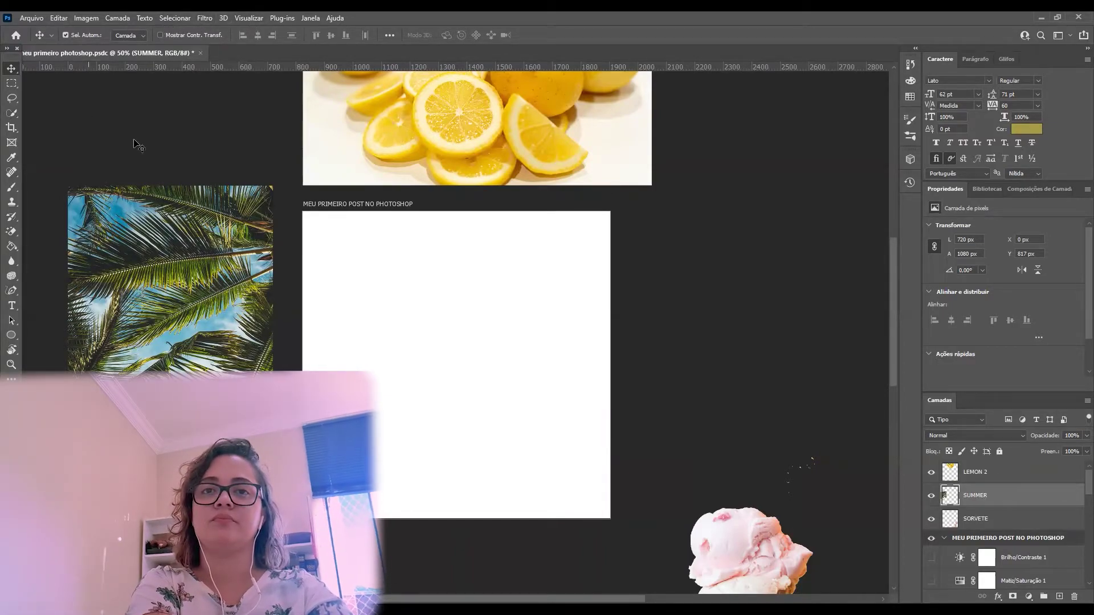
scroll(990, 539, "down", 5)
scroll(990, 538, "down", 6)
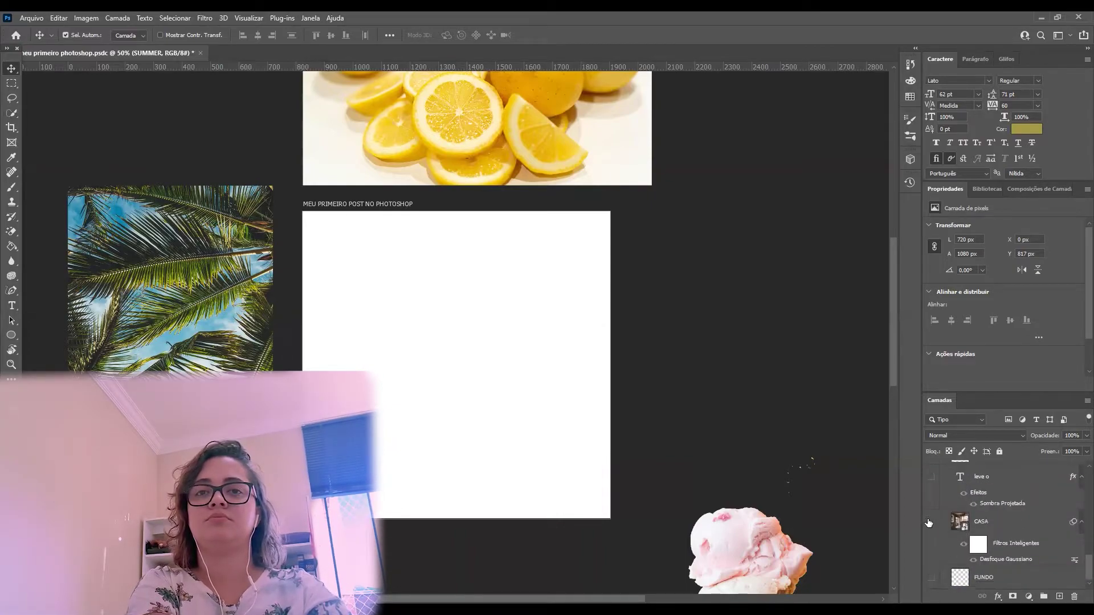
left_click(930, 522)
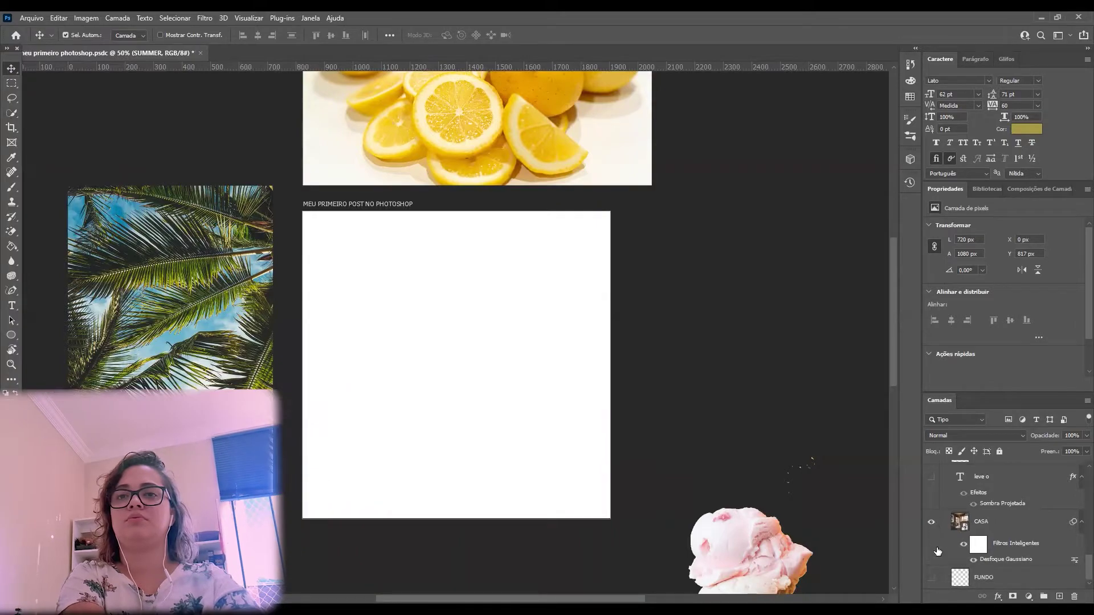
left_click(931, 577)
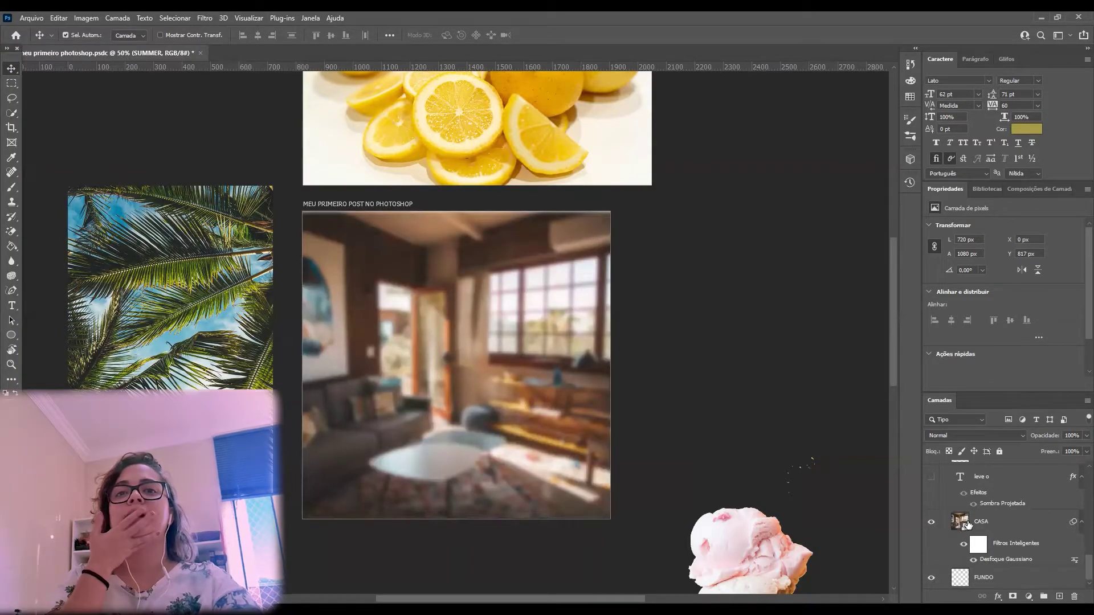
Compare the CASA photo without and with its Gaussian Blur smart filter, and view the blur filter's settings.
left_click(973, 562)
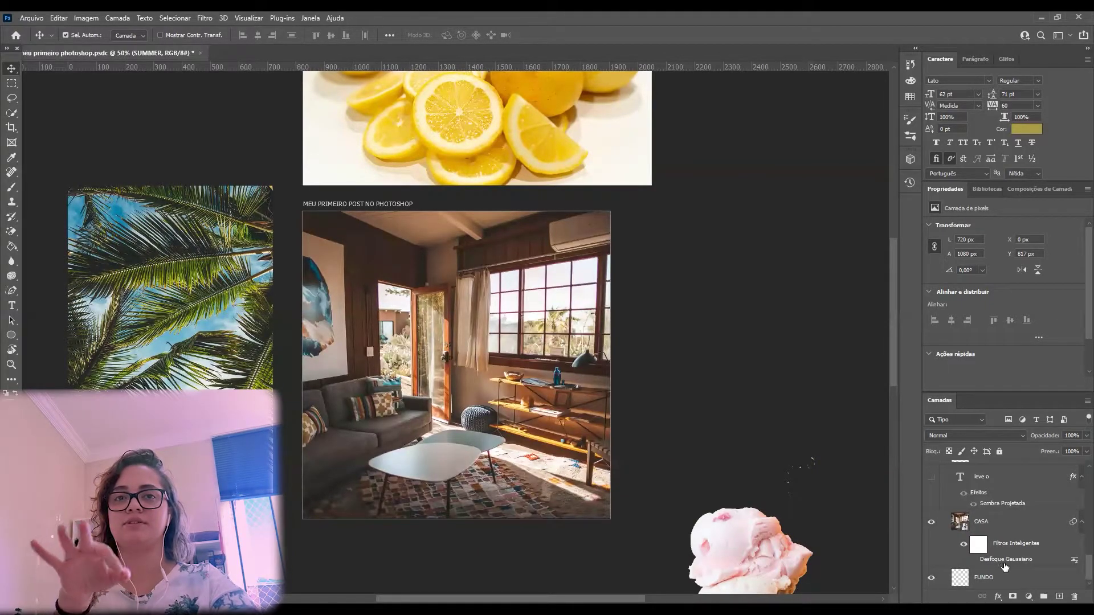
left_click(974, 561)
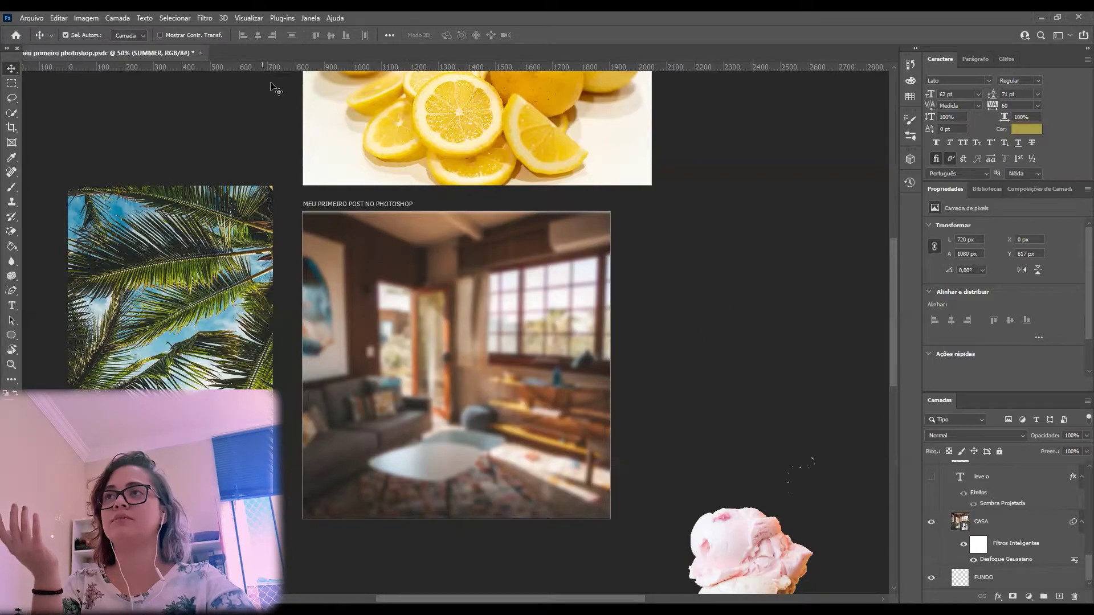
left_click(205, 18)
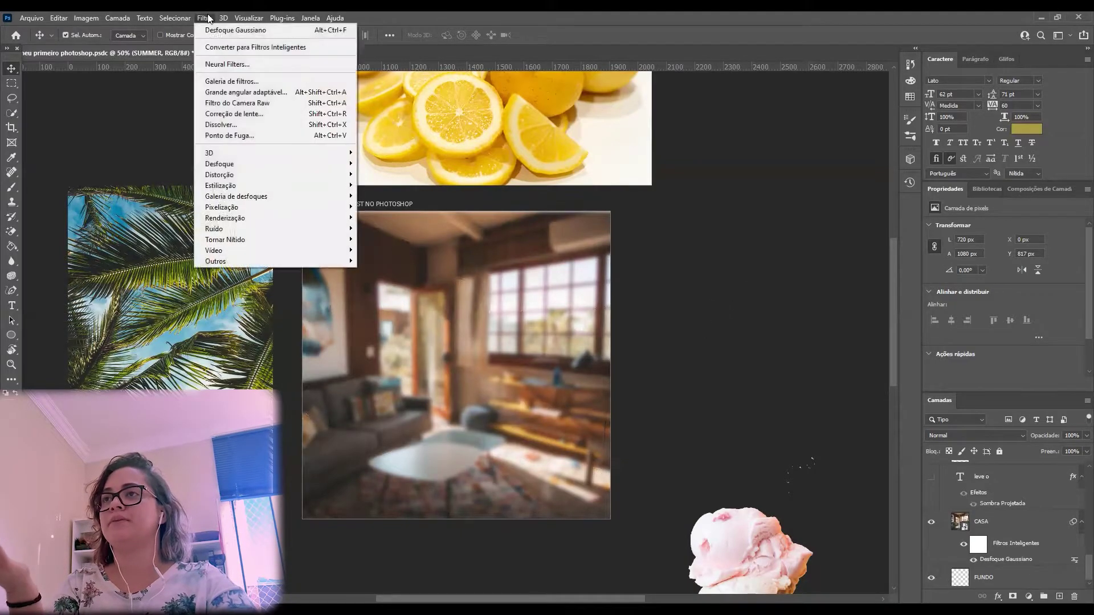
mouse_move(282, 164)
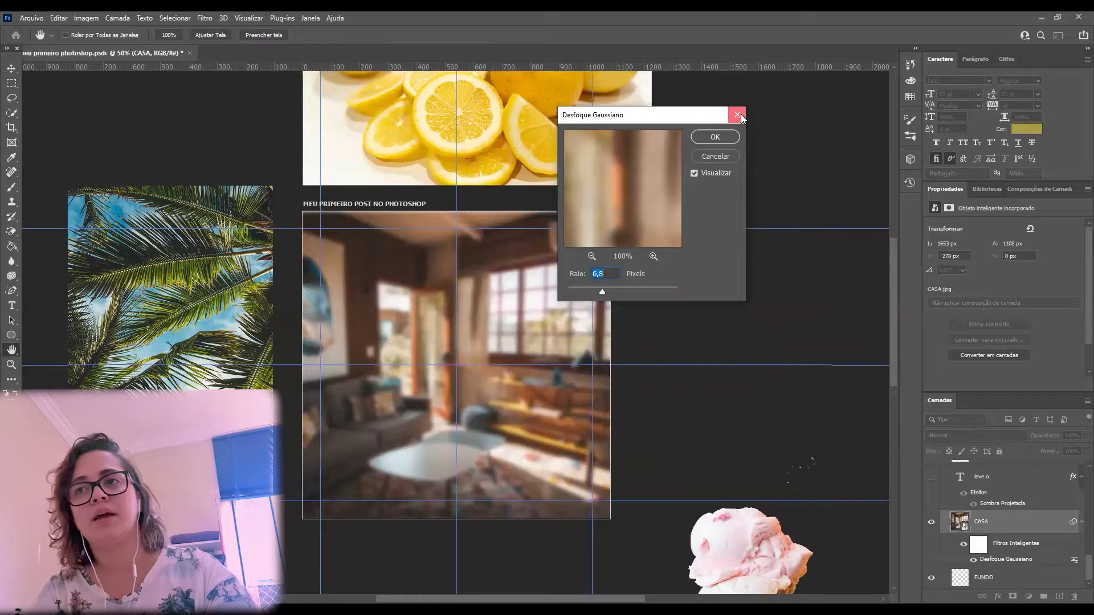
key("Return")
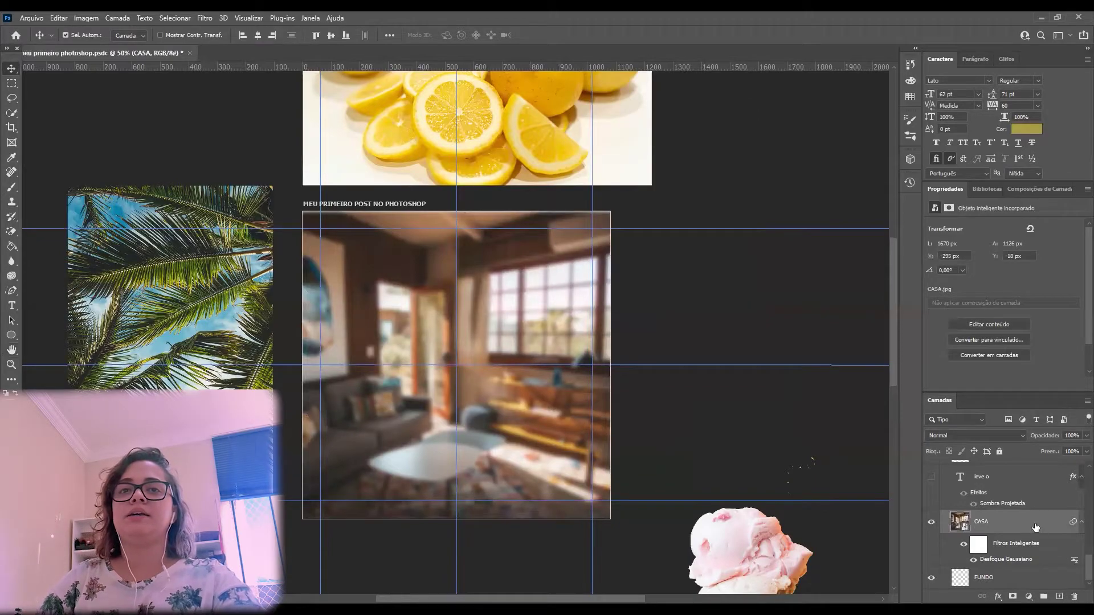
Make the SORVETE layer inside the post artboard visible over the blurred room photo.
scroll(1042, 530, "up", 2)
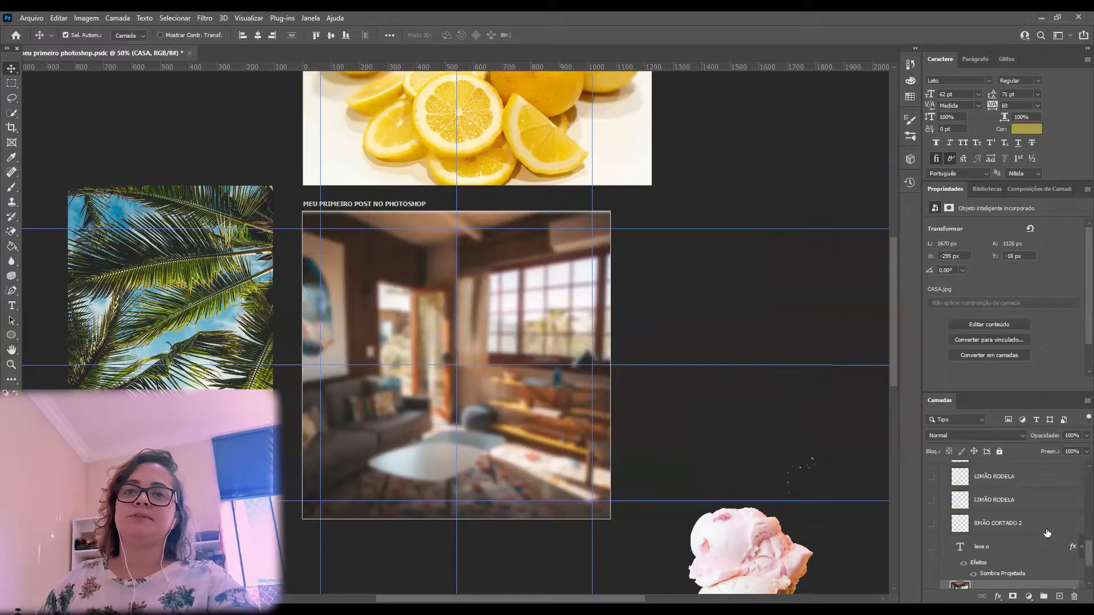
scroll(937, 547, "up", 4)
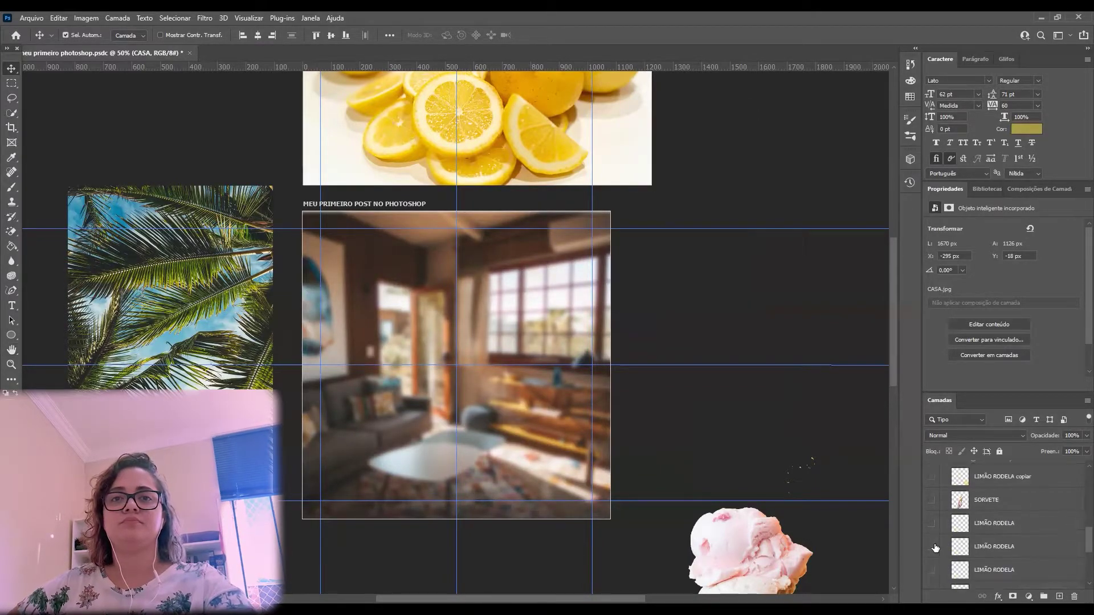
scroll(946, 542, "down", 3)
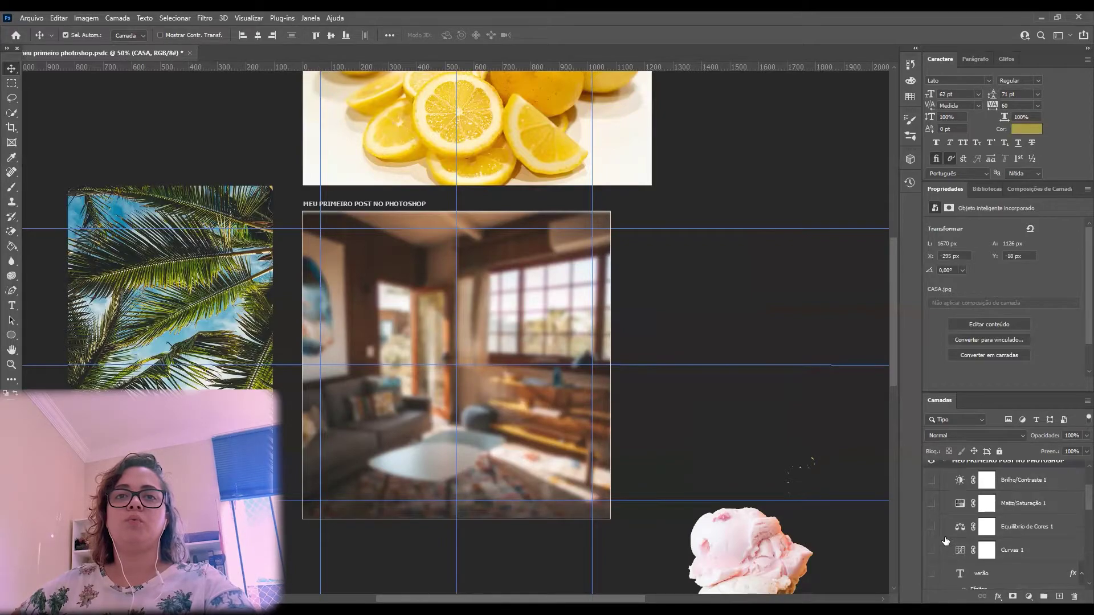
scroll(946, 541, "down", 2)
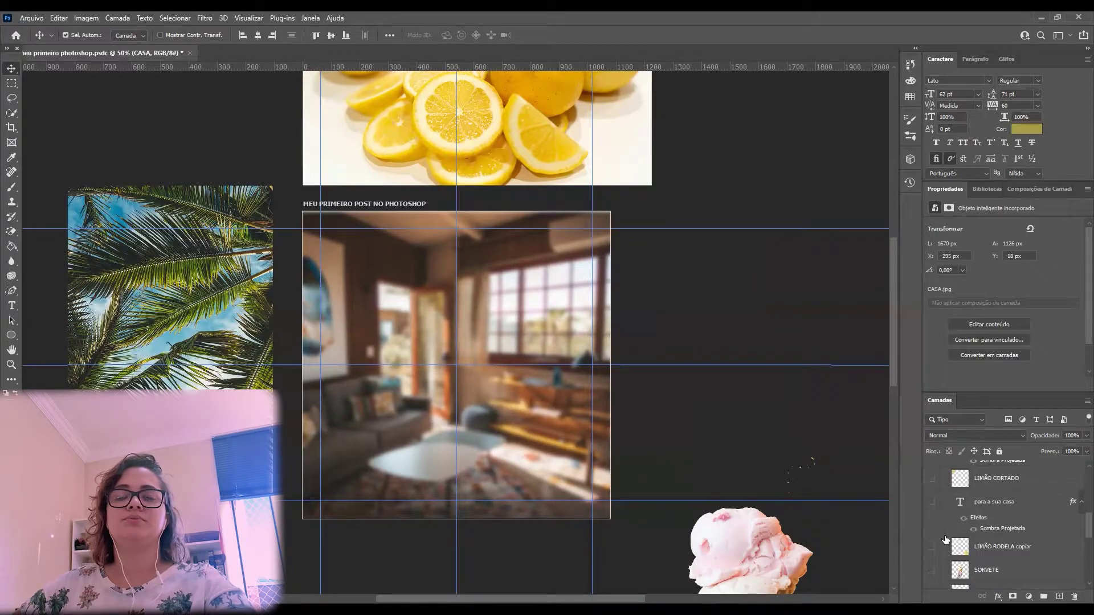
left_click(933, 548)
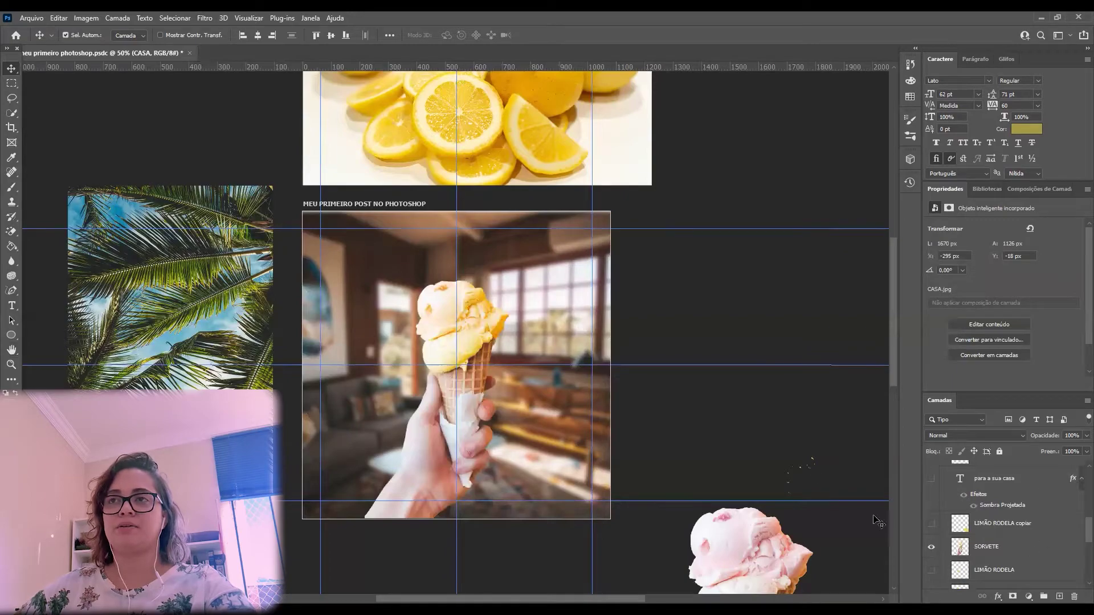
Select the pink and white ice cream scoops on the SORVETE layer outside the artboard with the Quick Selection tool.
scroll(793, 456, "down", 1)
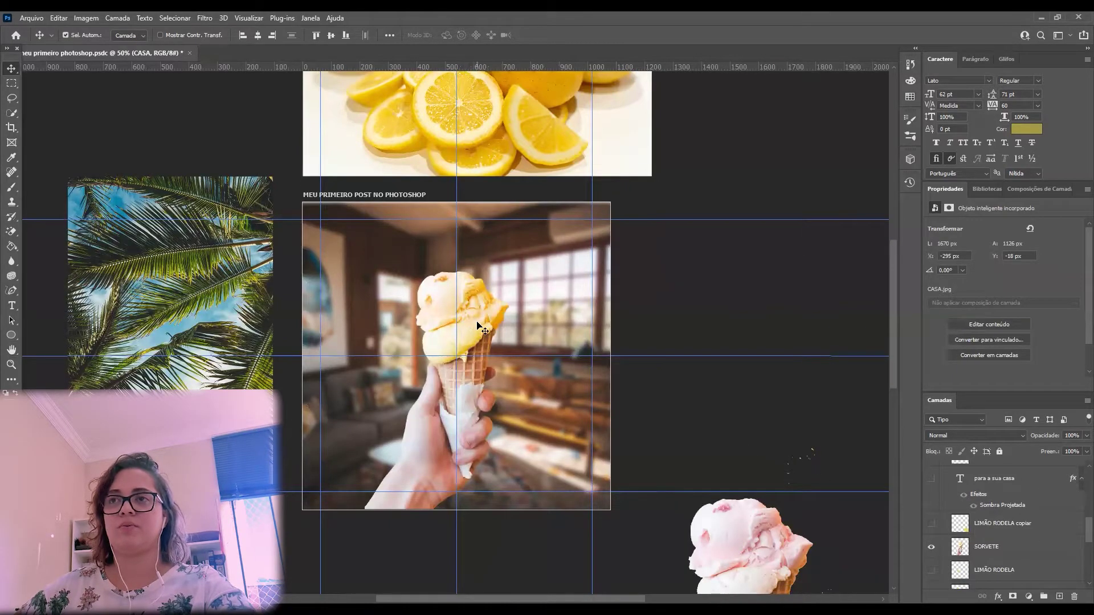
scroll(479, 328, "down", 2)
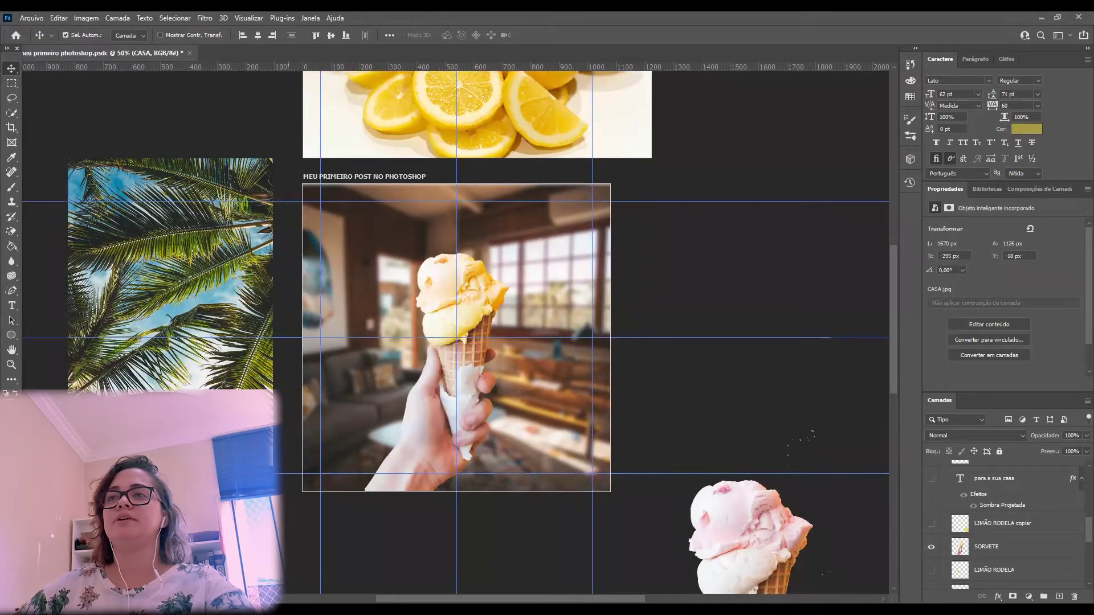
scroll(649, 393, "down", 5)
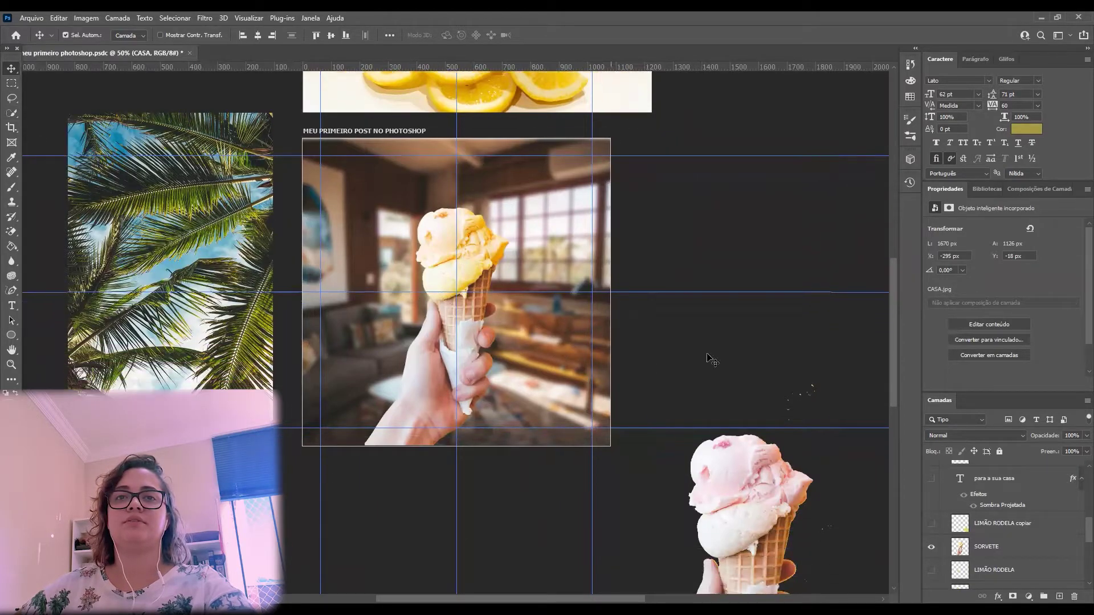
scroll(1011, 520, "up", 2)
scroll(1011, 520, "up", 3)
left_click(1011, 518)
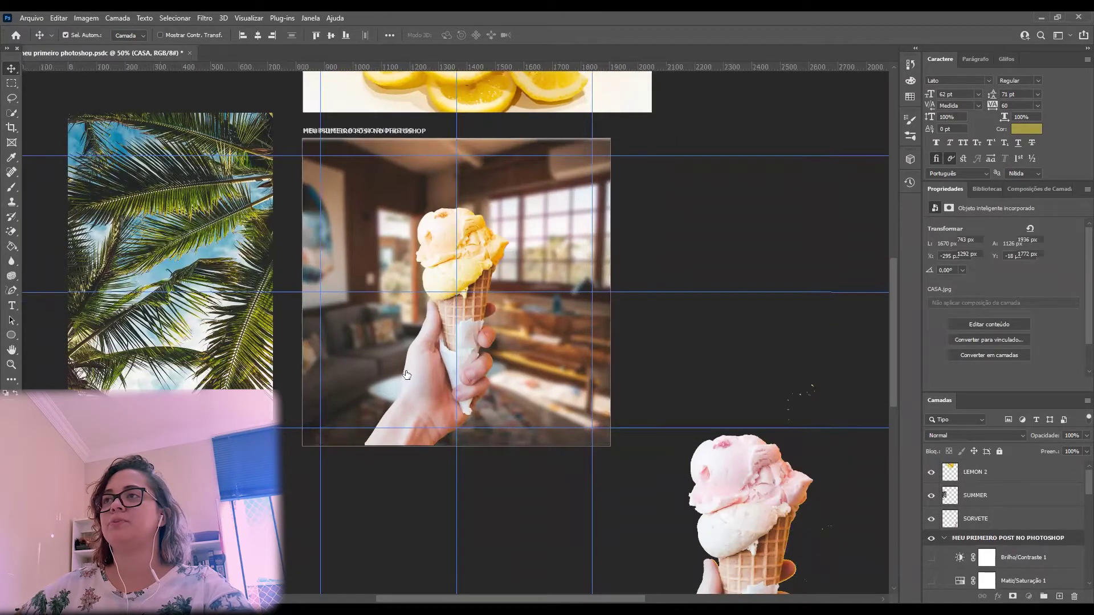
left_click(11, 113)
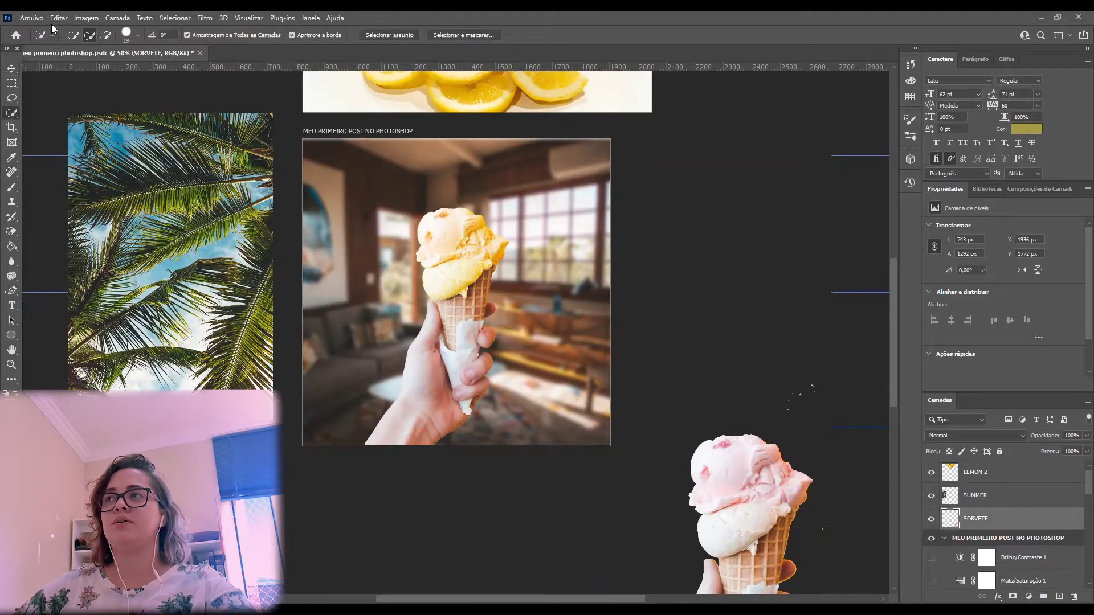
left_click(39, 35)
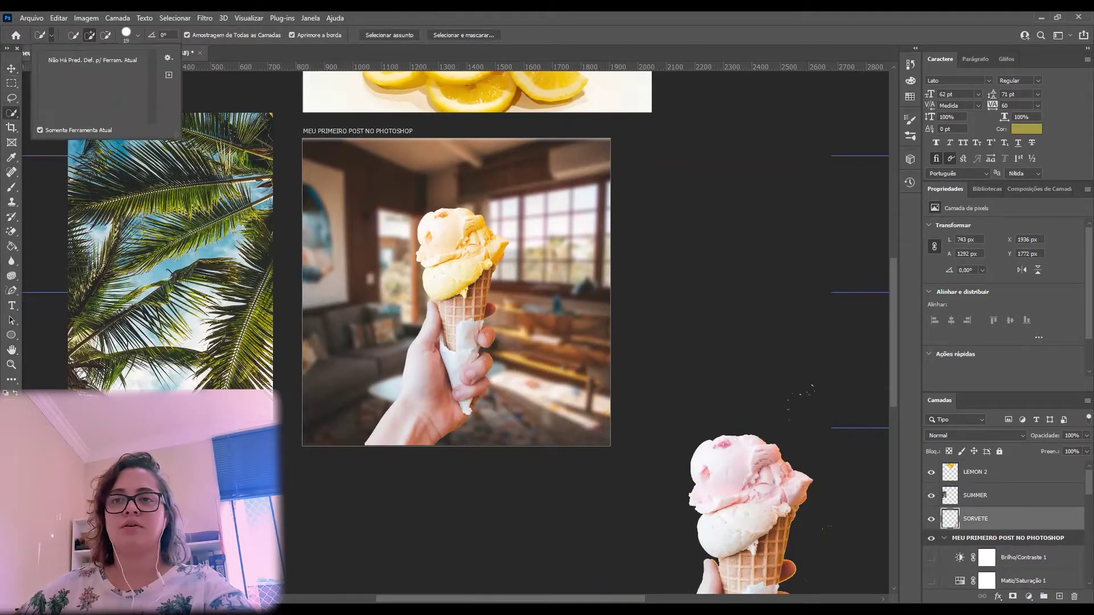
left_click(70, 38)
mouse_move(704, 456)
left_mouse_down()
mouse_move(745, 510)
mouse_move(814, 513)
mouse_move(782, 516)
left_mouse_up()
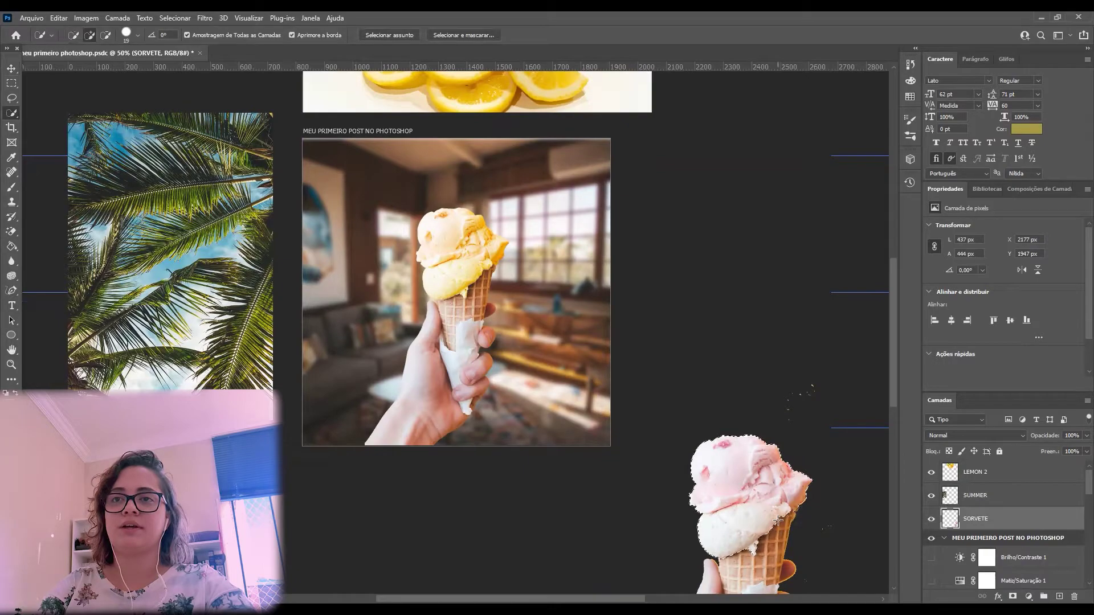
Copy the selected scoops to a new layer and move the copy about 2 px right and 8 px down with Free Transform.
key("ctrl+j")
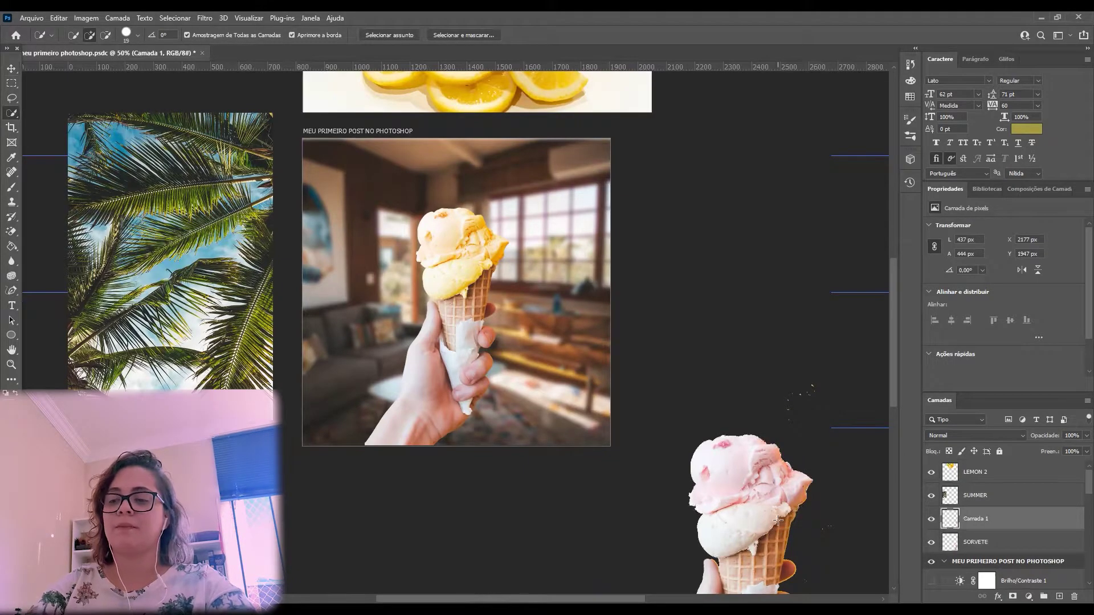
key("ctrl+t")
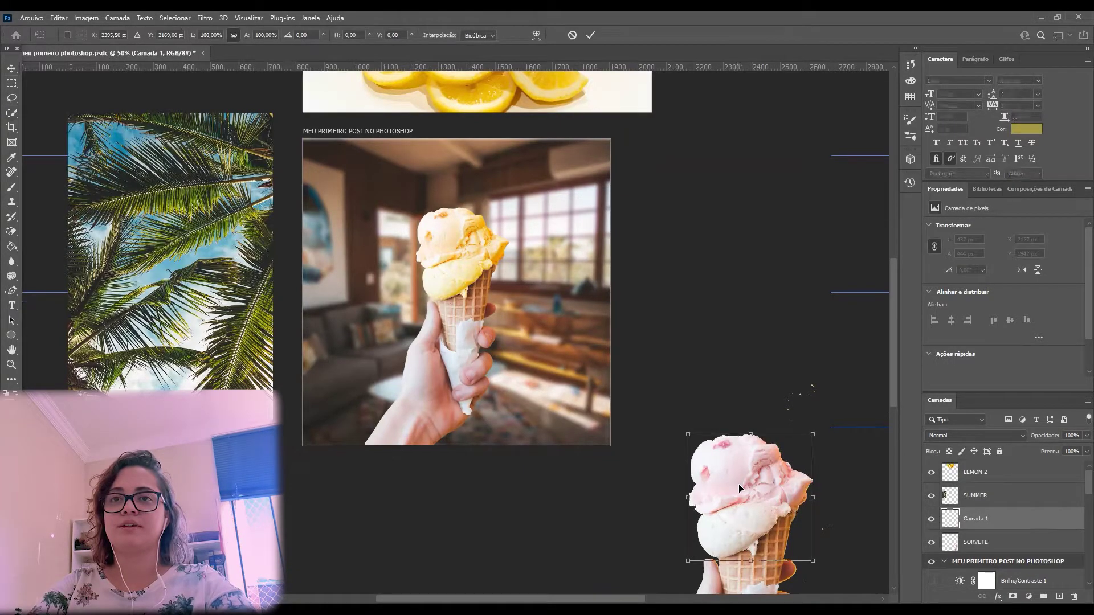
mouse_move(751, 491)
left_mouse_down()
mouse_move(795, 483)
mouse_move(741, 491)
left_mouse_up()
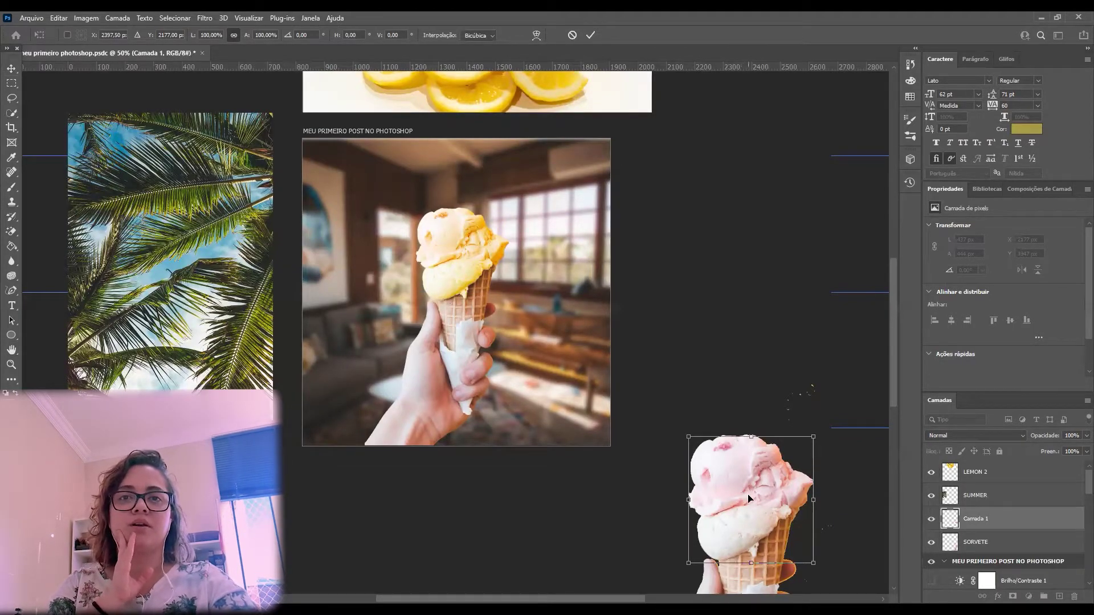
key("w")
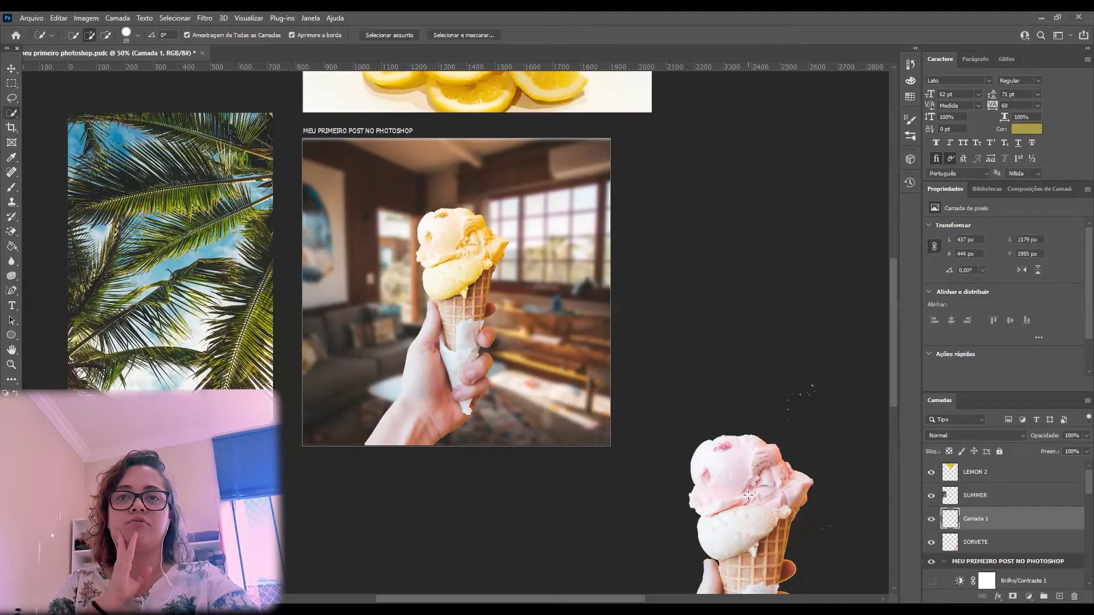
Try a Color Overlay on the copied scoops layer Camada 1, using the yellow f7d01f sampled from the lemon photo.
left_click(997, 594)
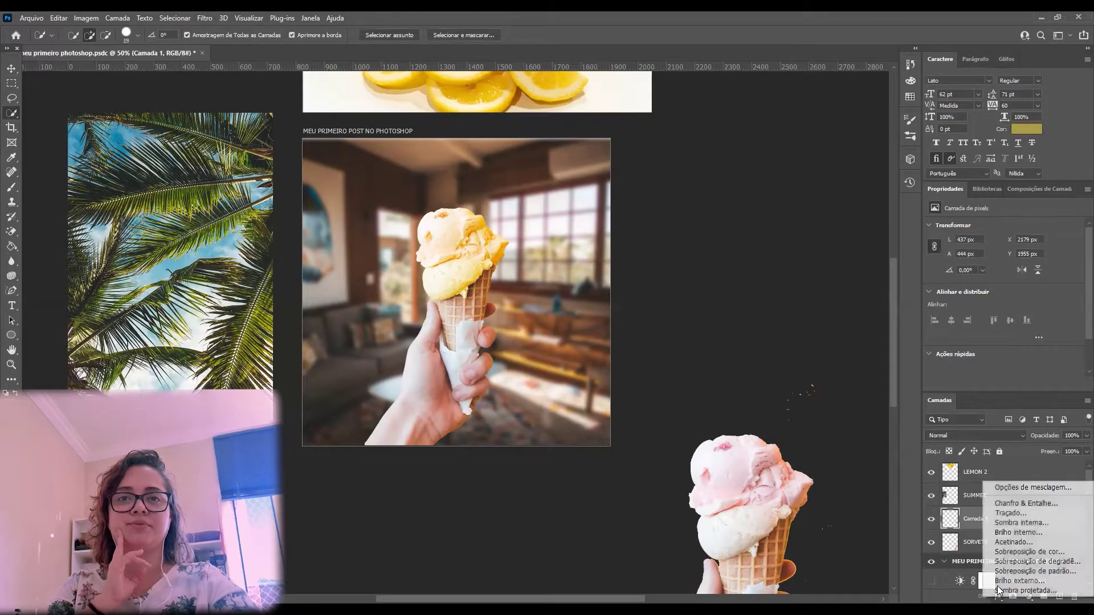
left_click(1003, 551)
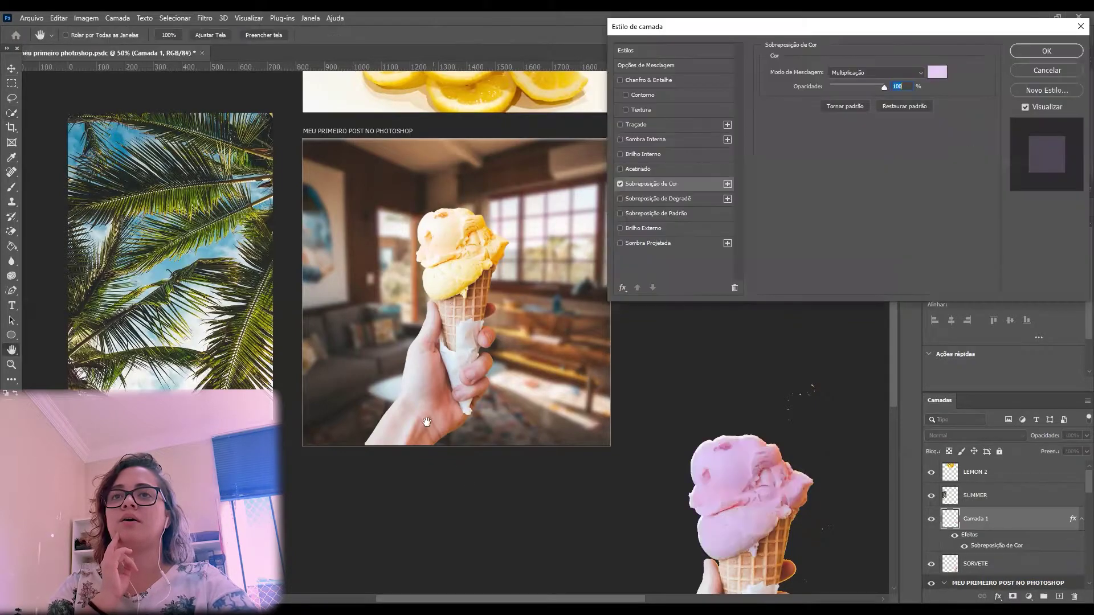
left_click(937, 72)
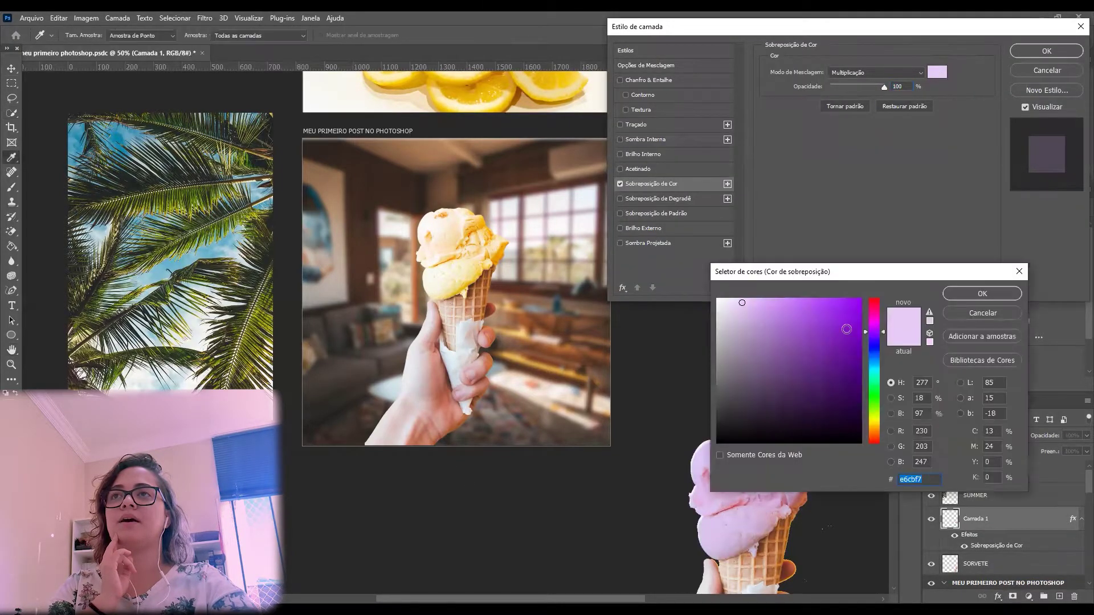
left_click(502, 104)
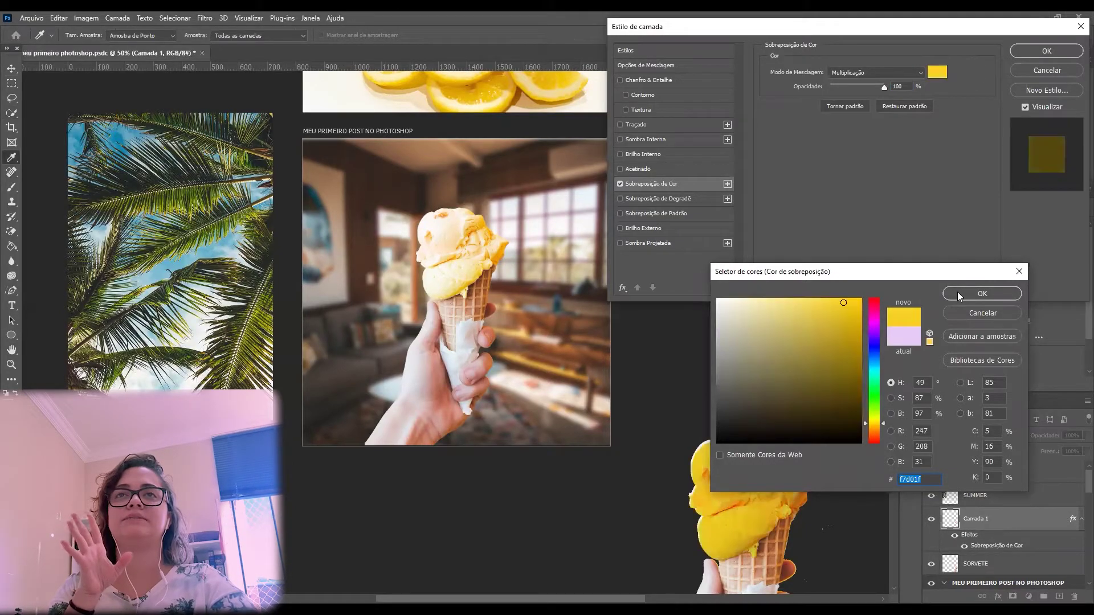
left_click(984, 293)
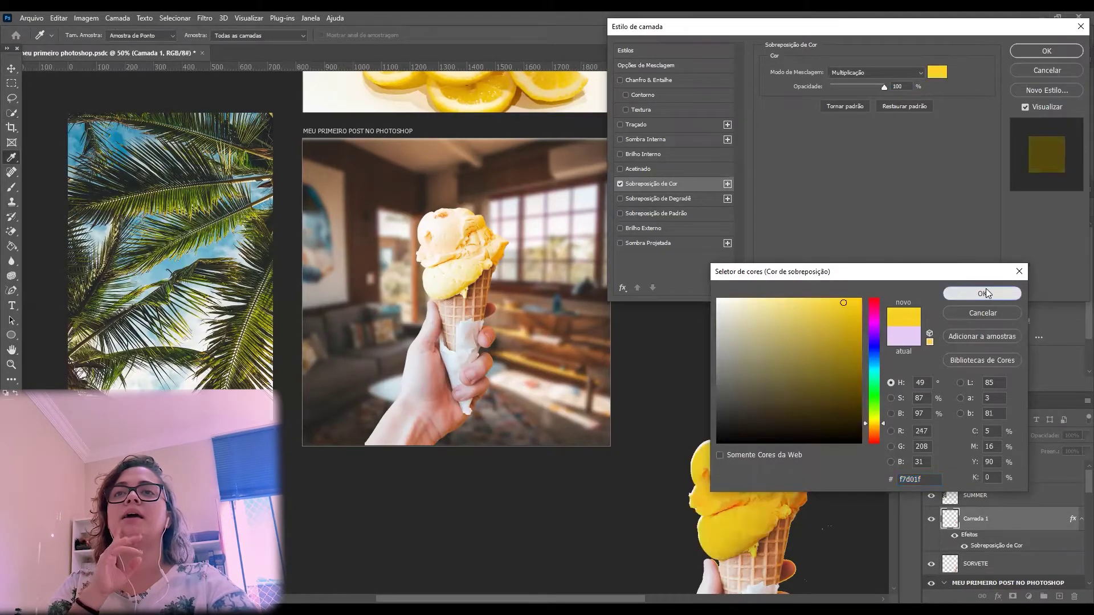
Try the blend modes Sobrepor, Luz Indireta, Multiplicação, Subexposição de Cores and Dividir for the yellow overlay, and discard the layer style.
left_click(876, 75)
left_click(857, 212)
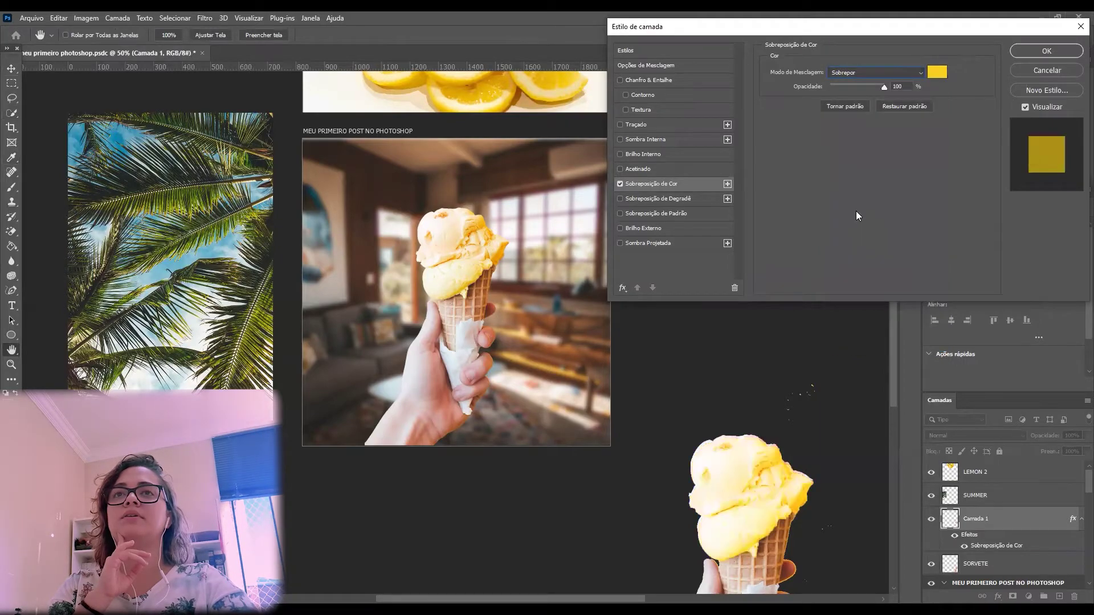
left_click(848, 75)
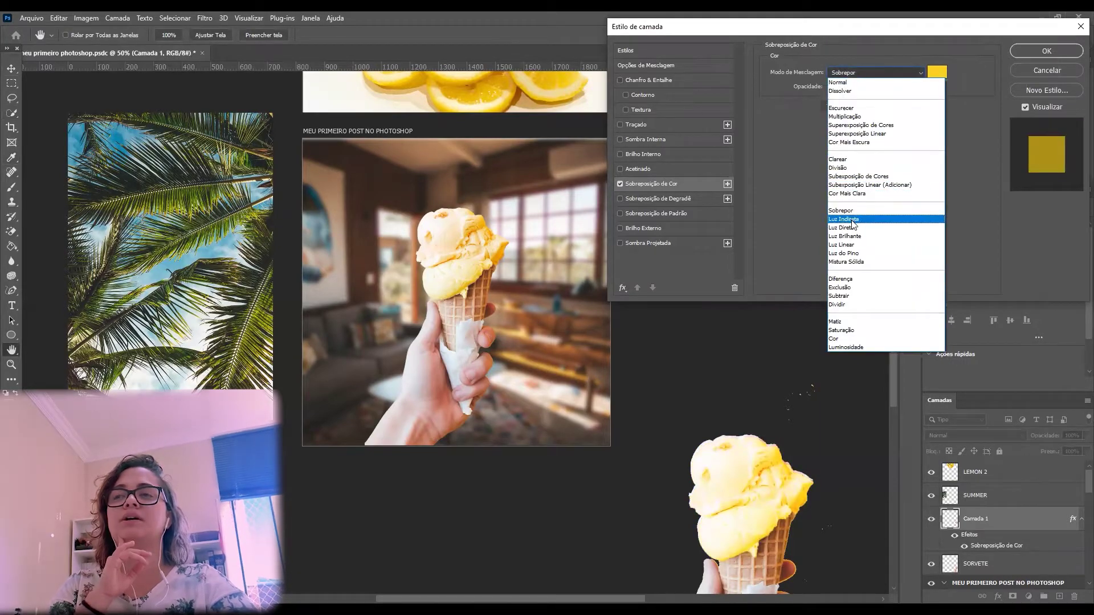
left_click(858, 222)
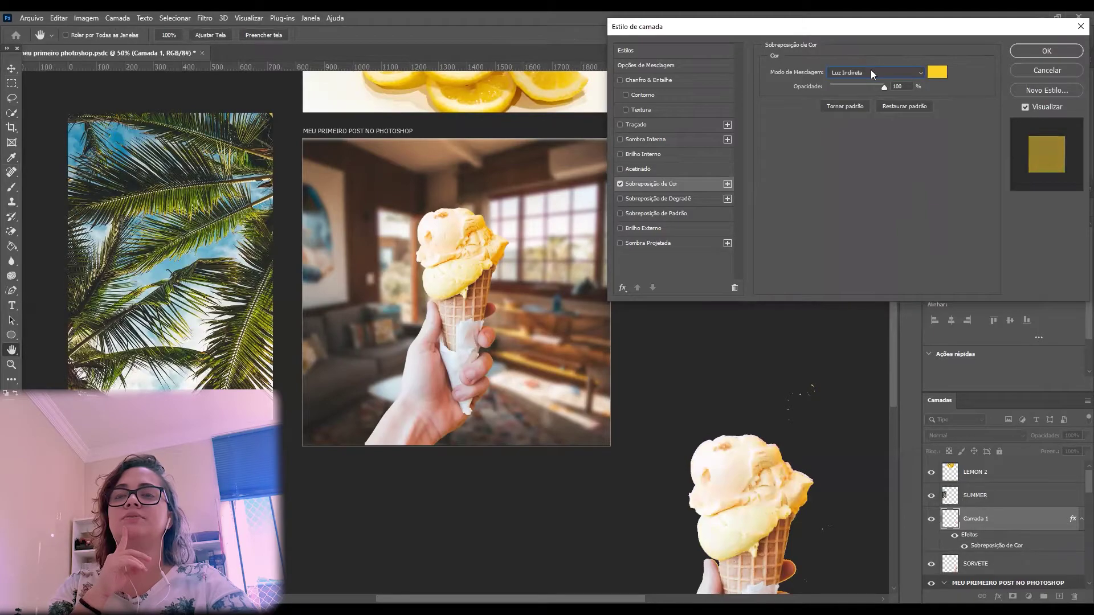
left_click_drag(867, 87, 923, 91)
left_click(861, 72)
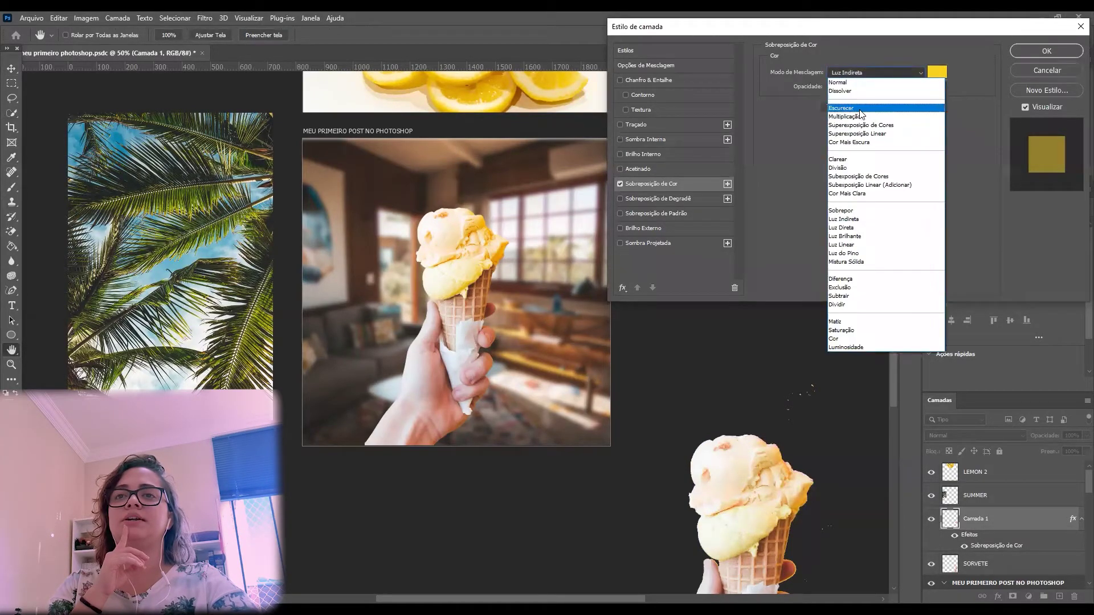
left_click(855, 117)
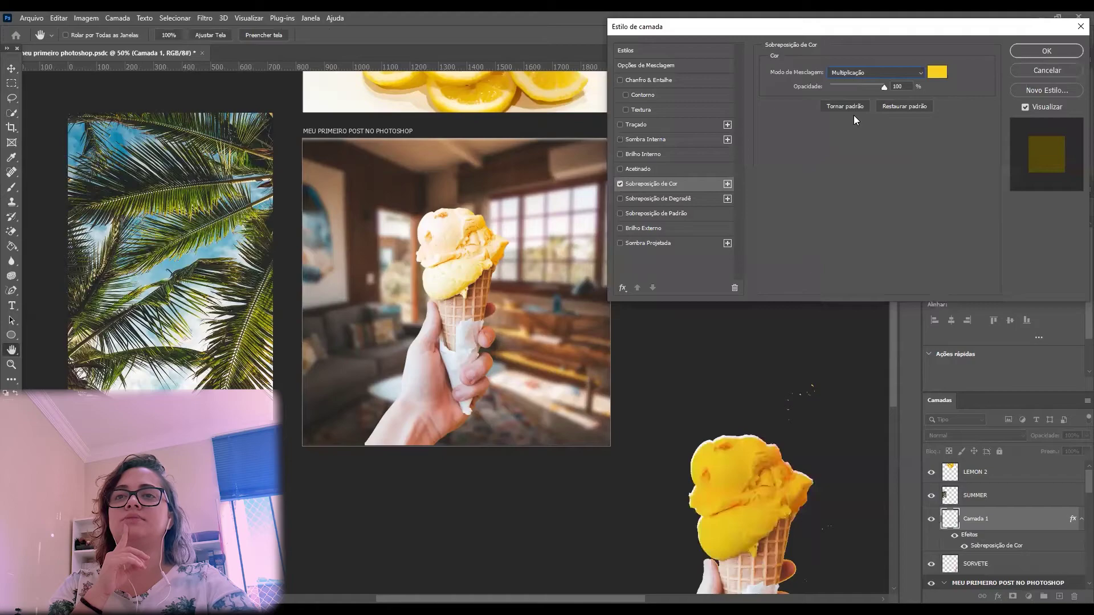
left_click(849, 71)
left_click(859, 175)
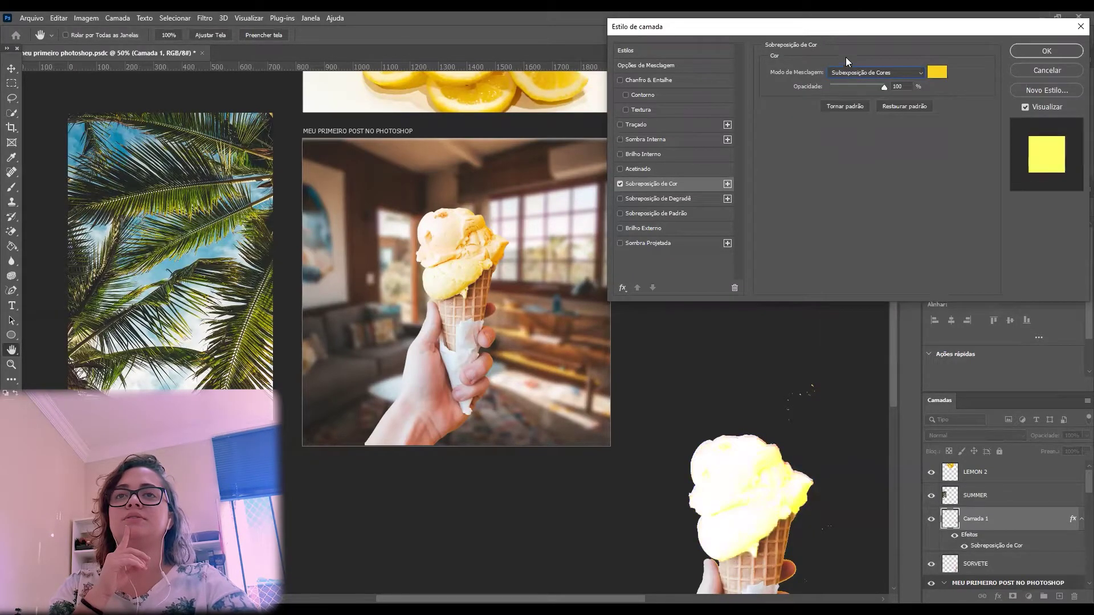
left_click(849, 73)
left_click(842, 307)
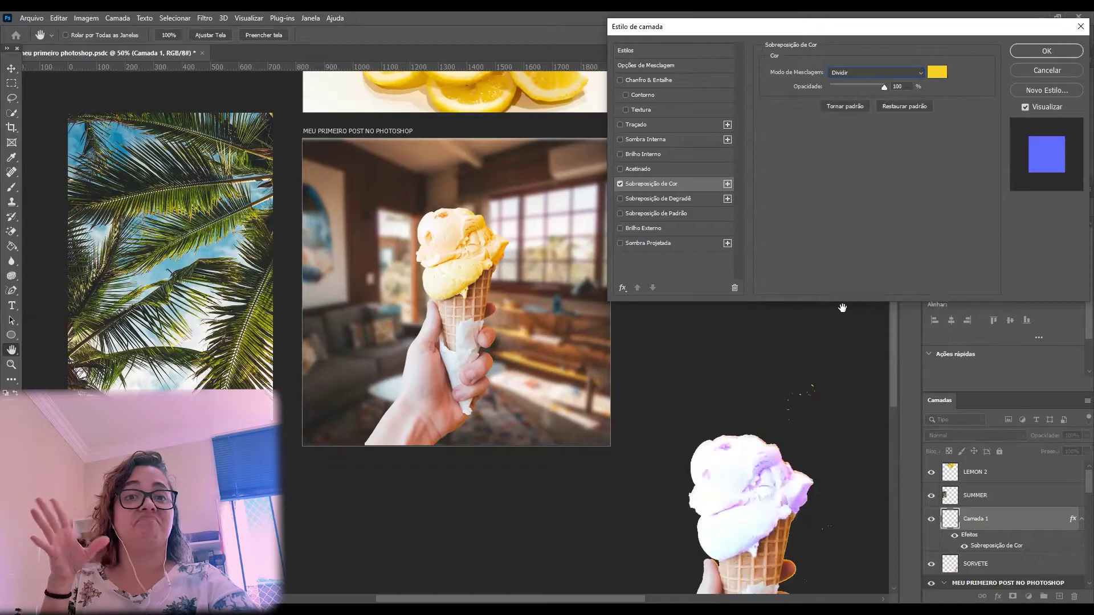
left_click(1045, 72)
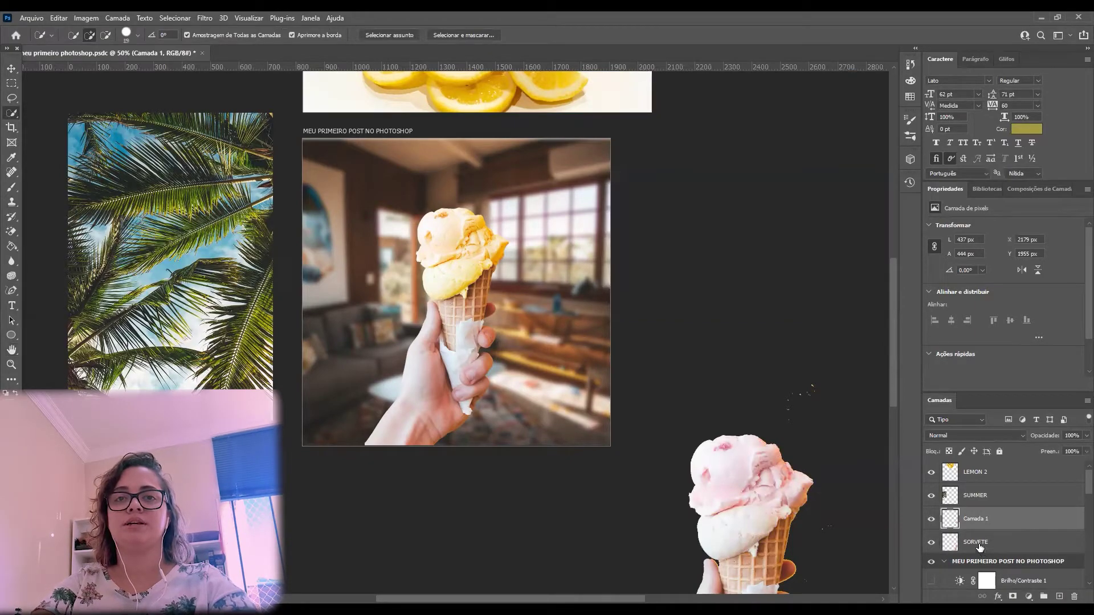
Merge the Camada 1 scoops layer with the SORVETE layer outside the artboard.
left_click(979, 546, "shift")
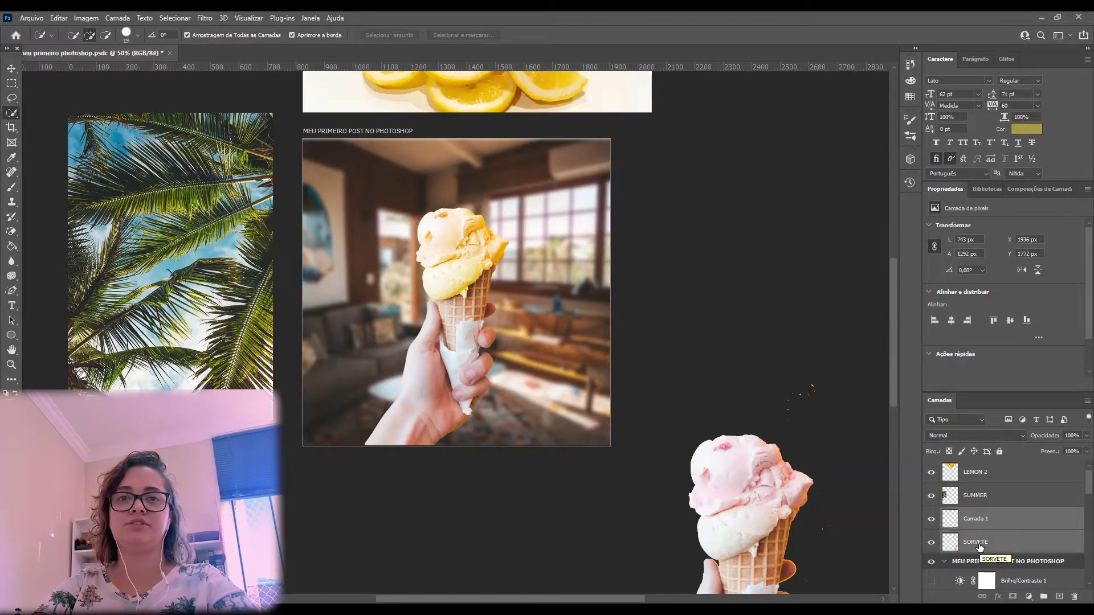
right_click(980, 544)
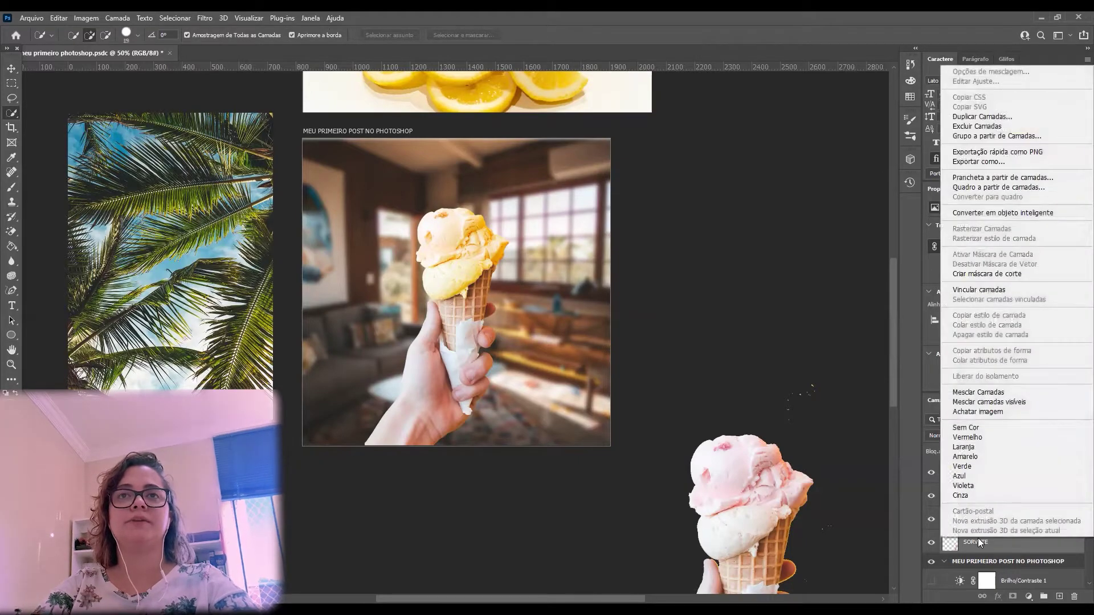
left_click(988, 393)
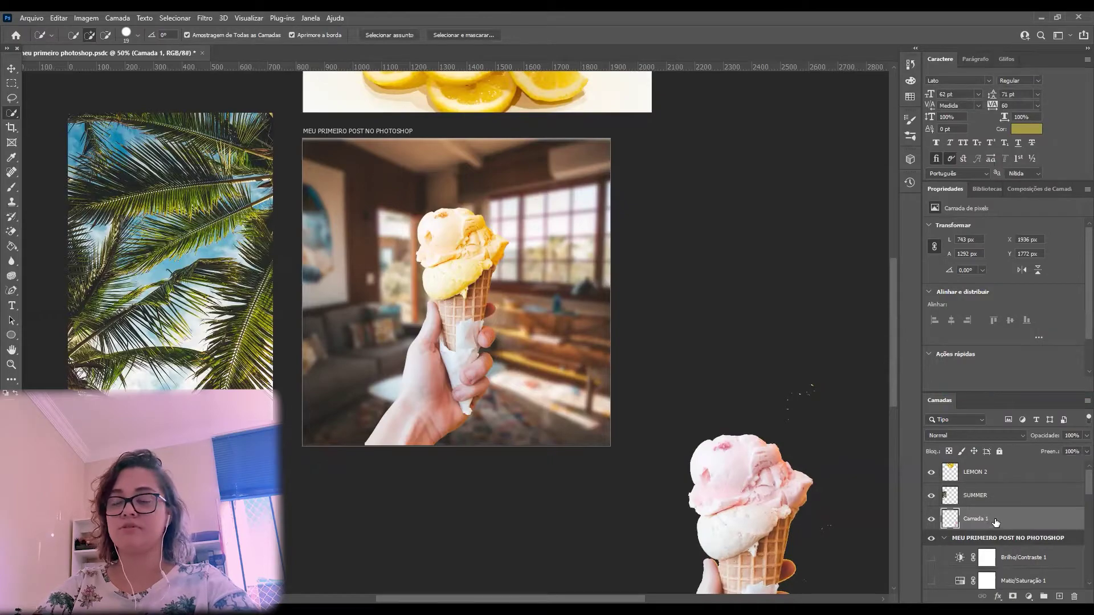
Make the LIMÃO RODELA copiar layer and the three LIMÃO RODELA layers in the post artboard visible.
scroll(994, 524, "down", 4)
scroll(1038, 560, "up", 4)
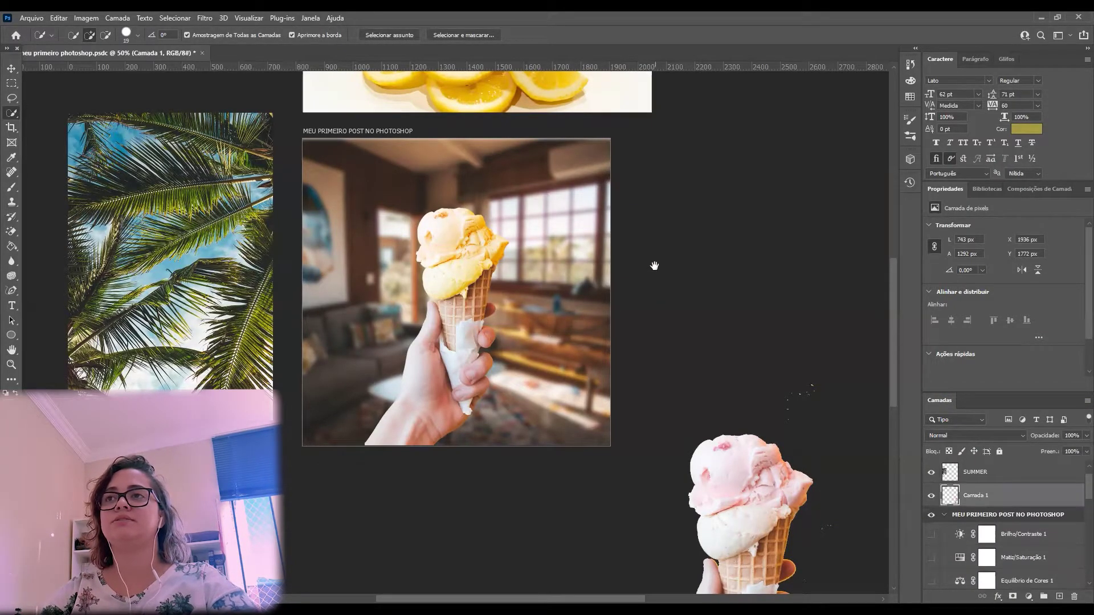
left_click_drag(654, 266, 665, 350)
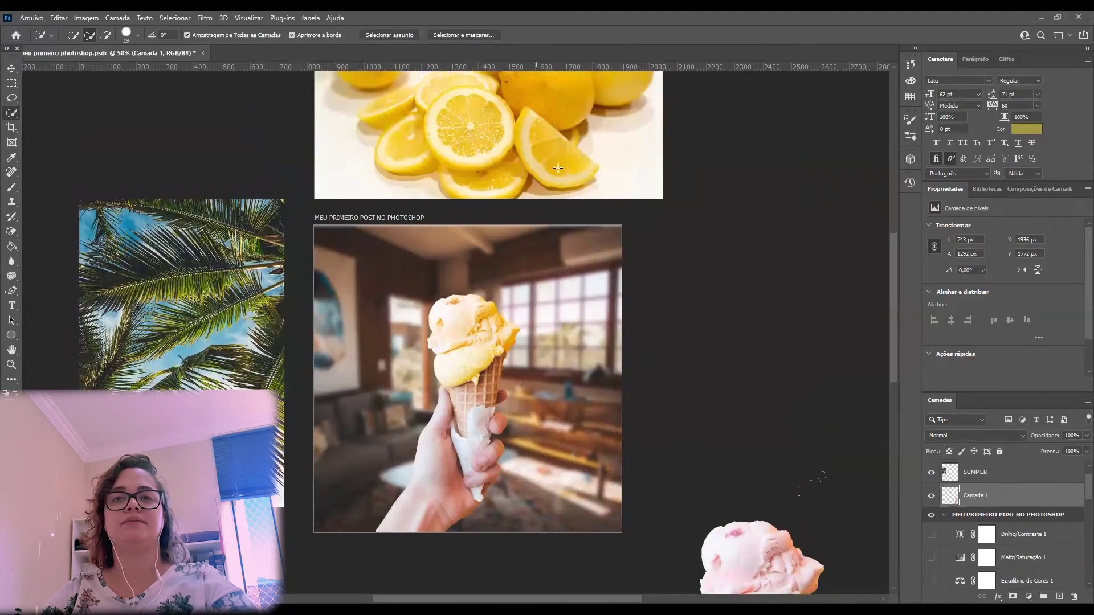
scroll(1043, 561, "down", 5)
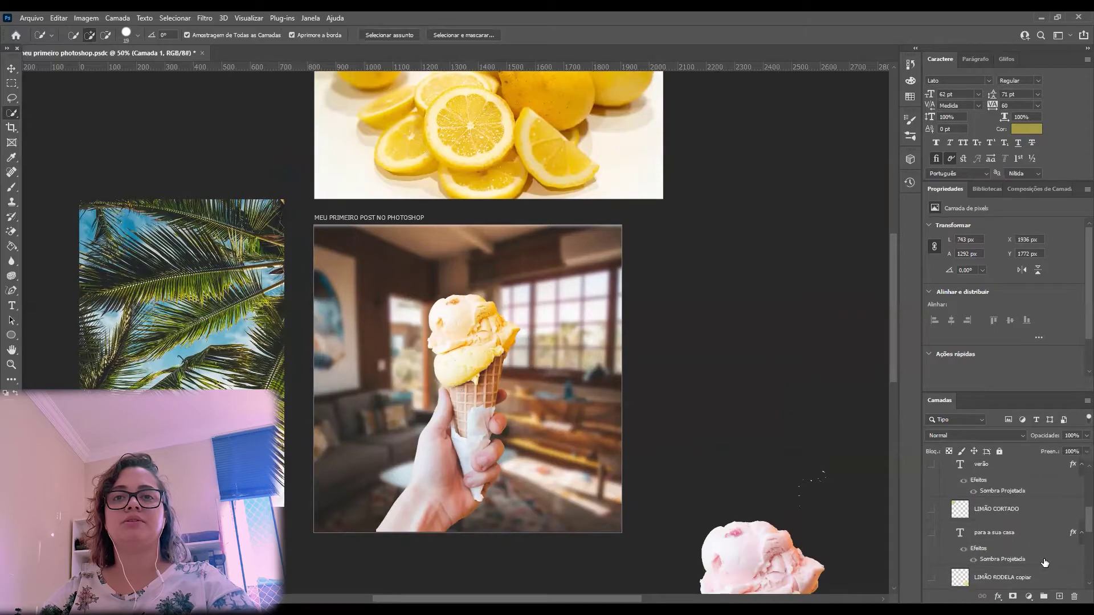
scroll(1029, 557, "down", 2)
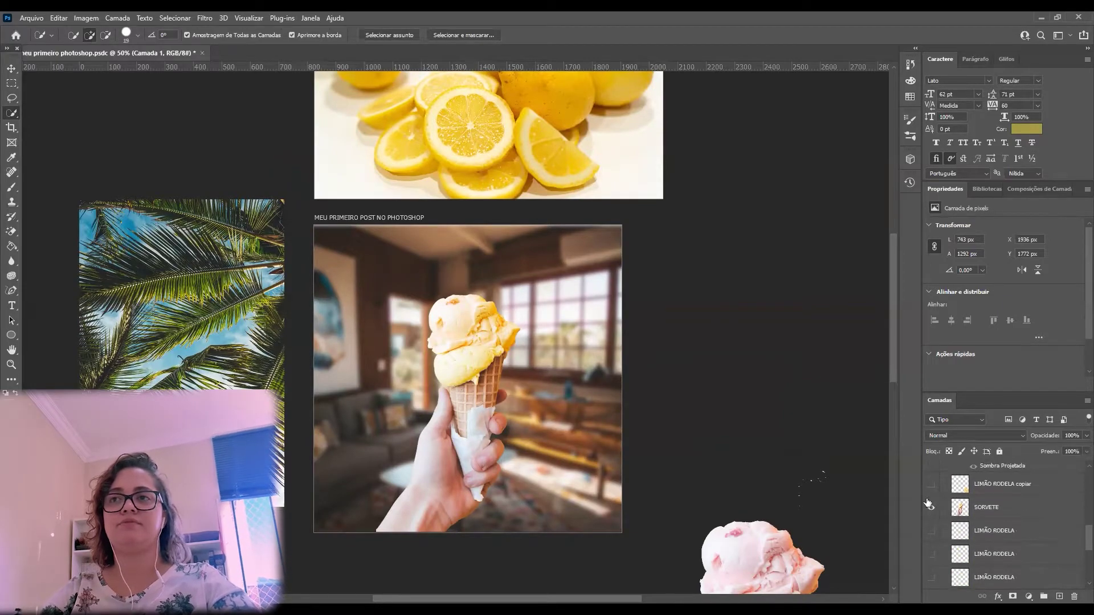
left_click(932, 484)
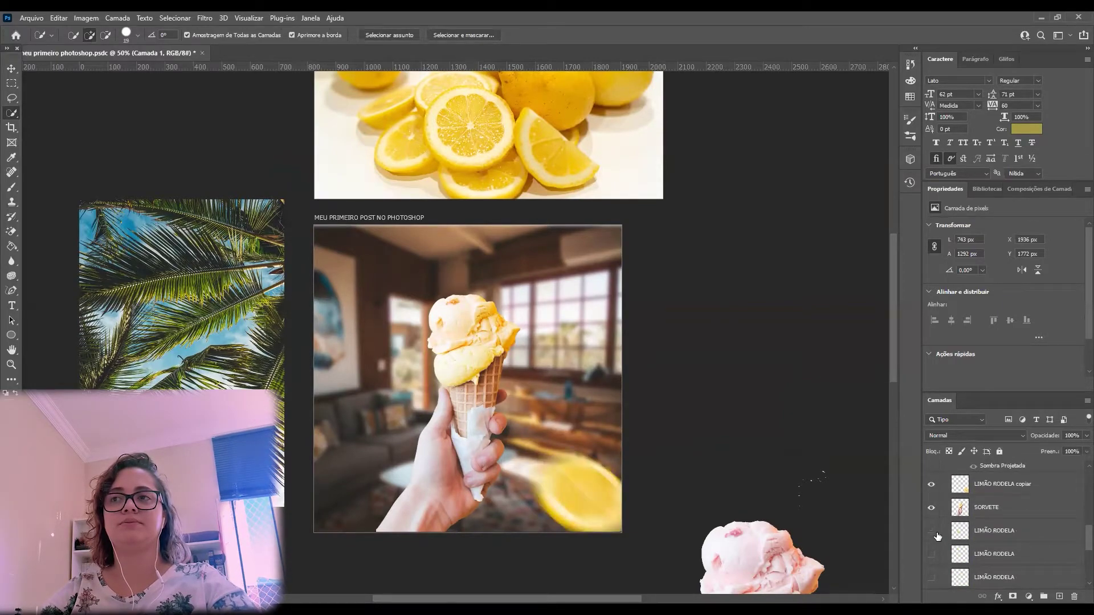
left_click(933, 553)
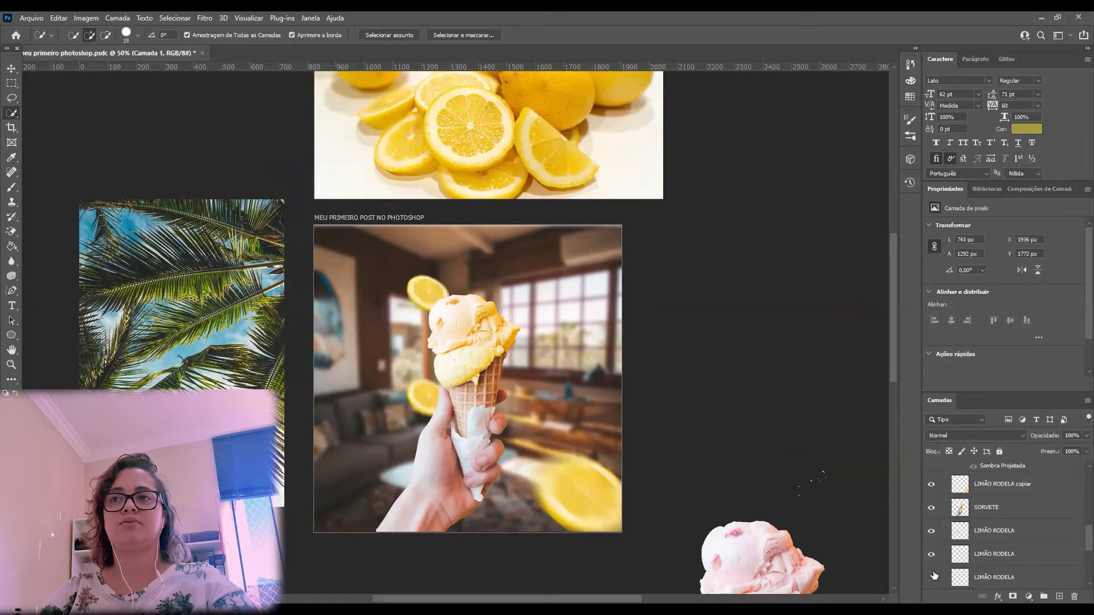
left_click(932, 579)
Make the LIMÃO CORTADO 2 and LIMÃO CORTADO layers in the post artboard visible.
scroll(979, 554, "down", 2)
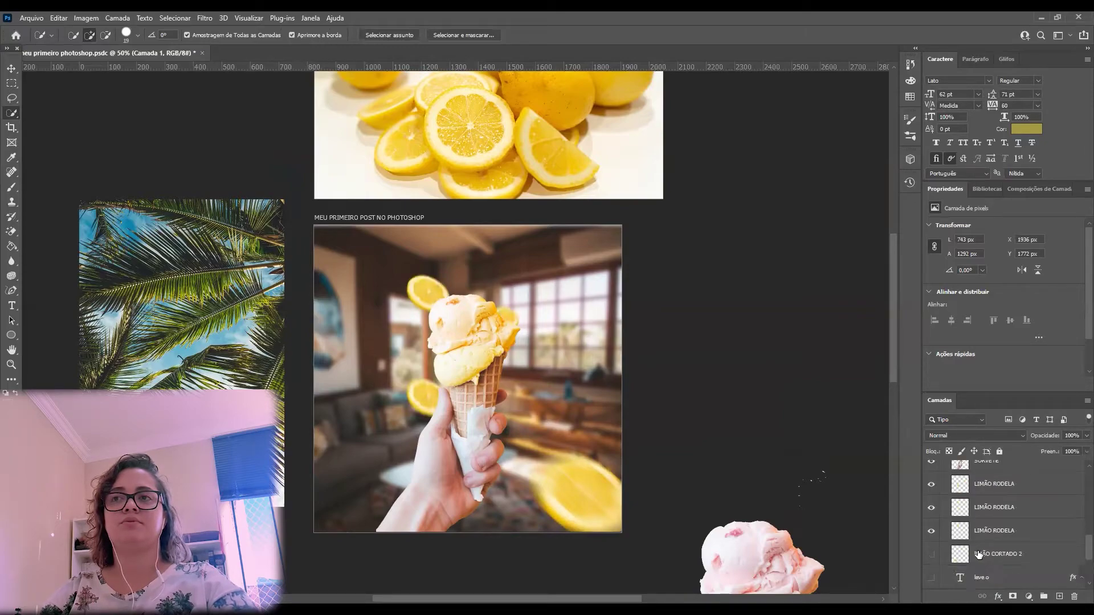
left_click(933, 555)
scroll(934, 556, "down", 4)
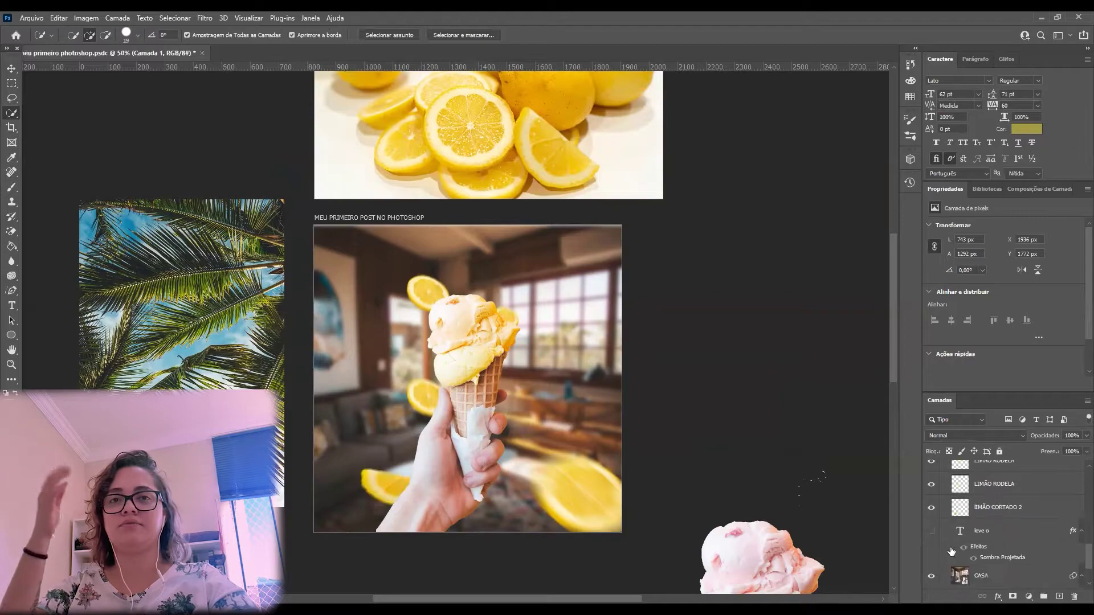
scroll(940, 528, "up", 2)
left_click(931, 501)
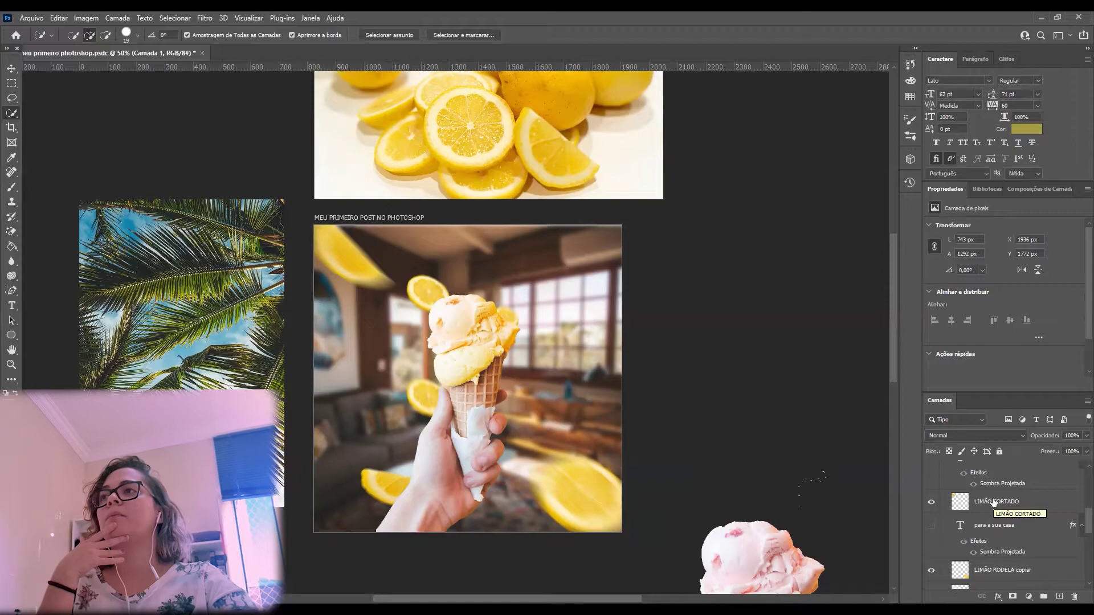
Select the lemon slices and the ice cream in the post one by one with the Move tool to identify their layers.
left_click(11, 69)
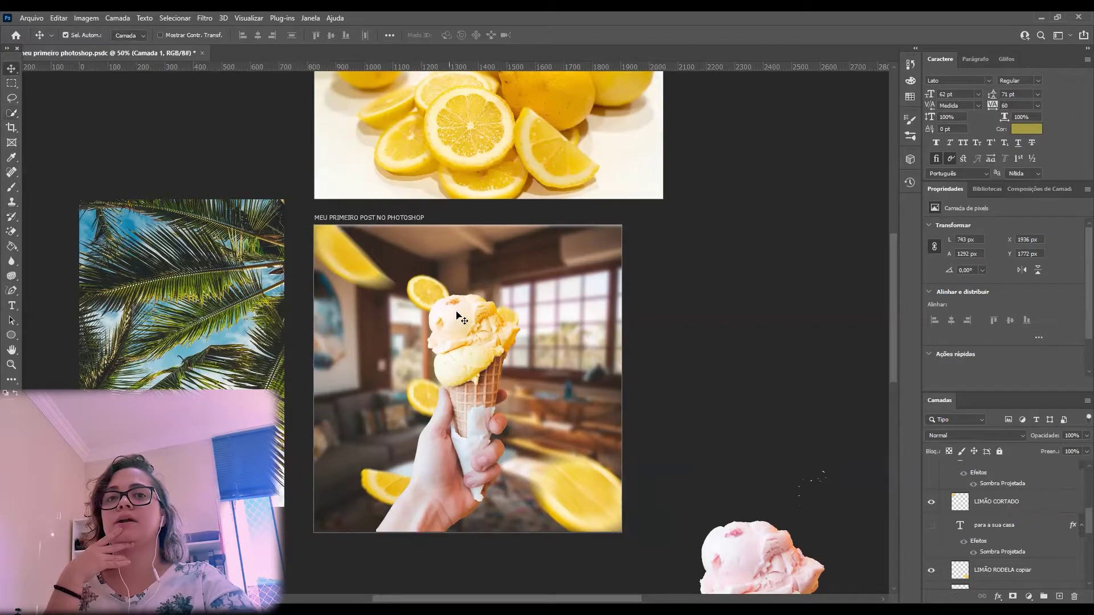
left_click(427, 296)
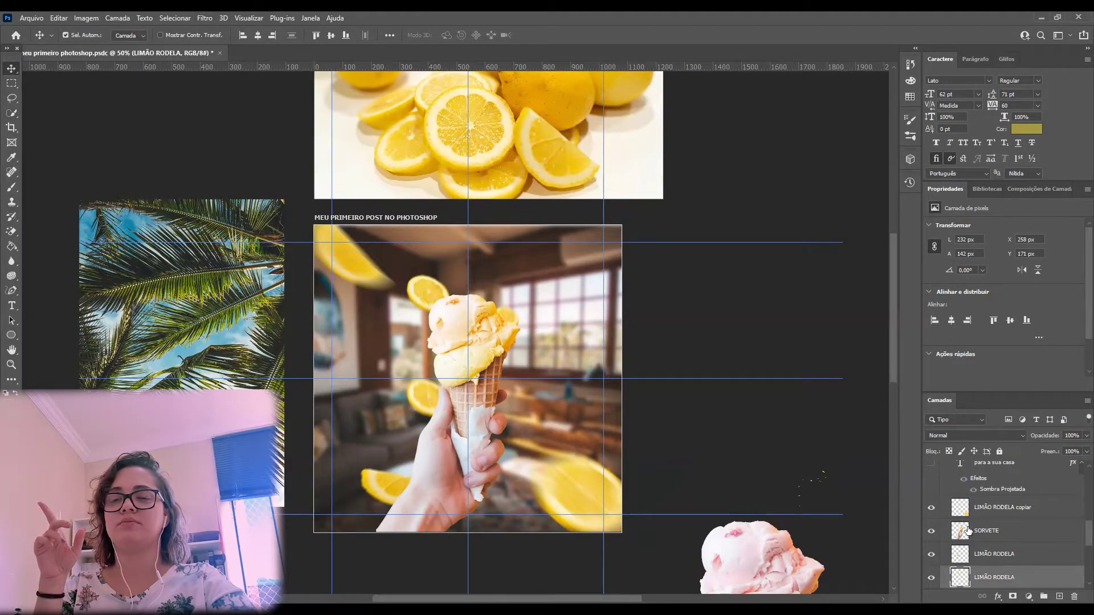
scroll(968, 530, "down", 1)
left_click(428, 399)
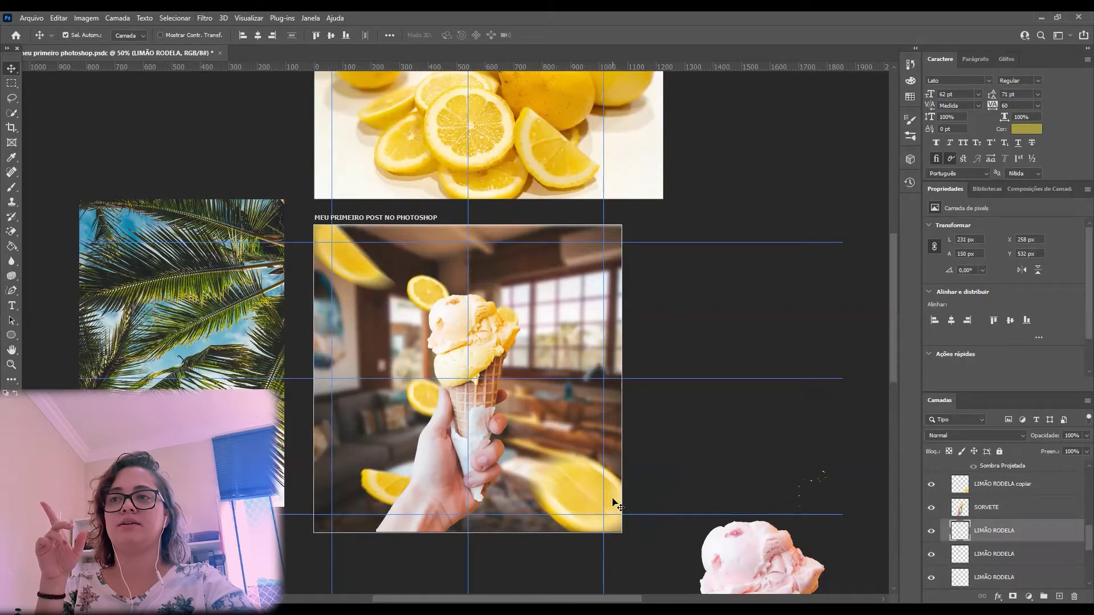
left_click(592, 505)
left_click(403, 497)
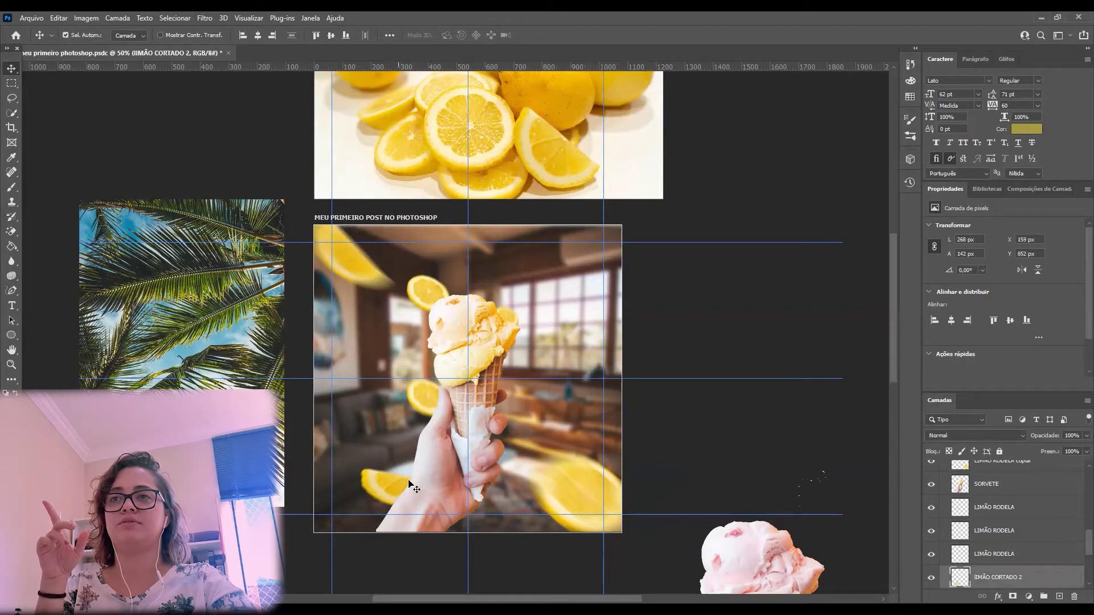
left_click(456, 394)
left_click(428, 314)
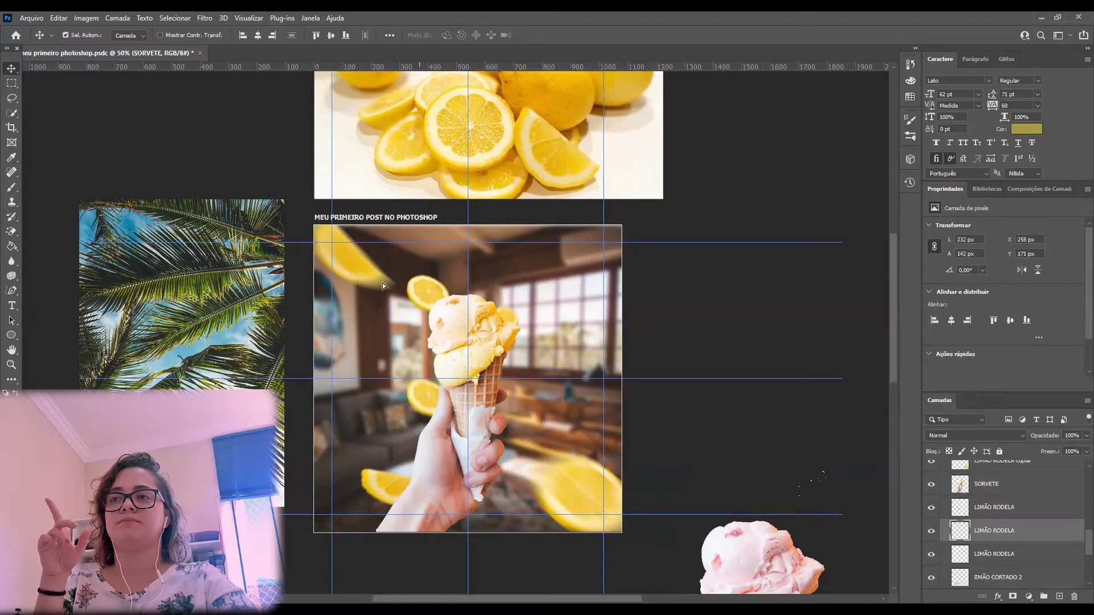
left_click(365, 271)
left_click(423, 403)
scroll(998, 513, "down", 1)
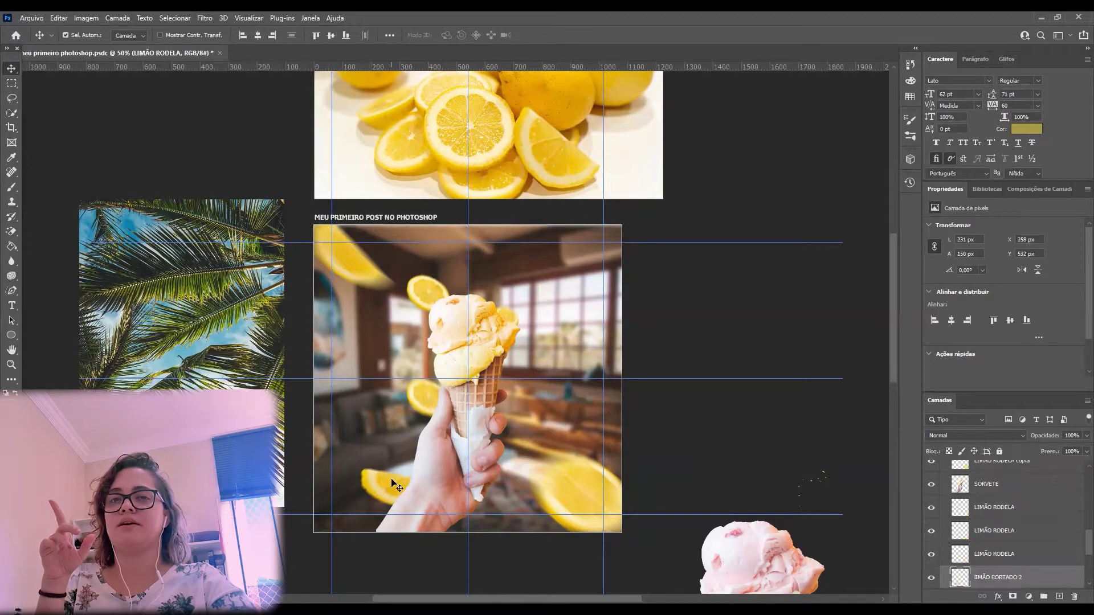
left_click(998, 472)
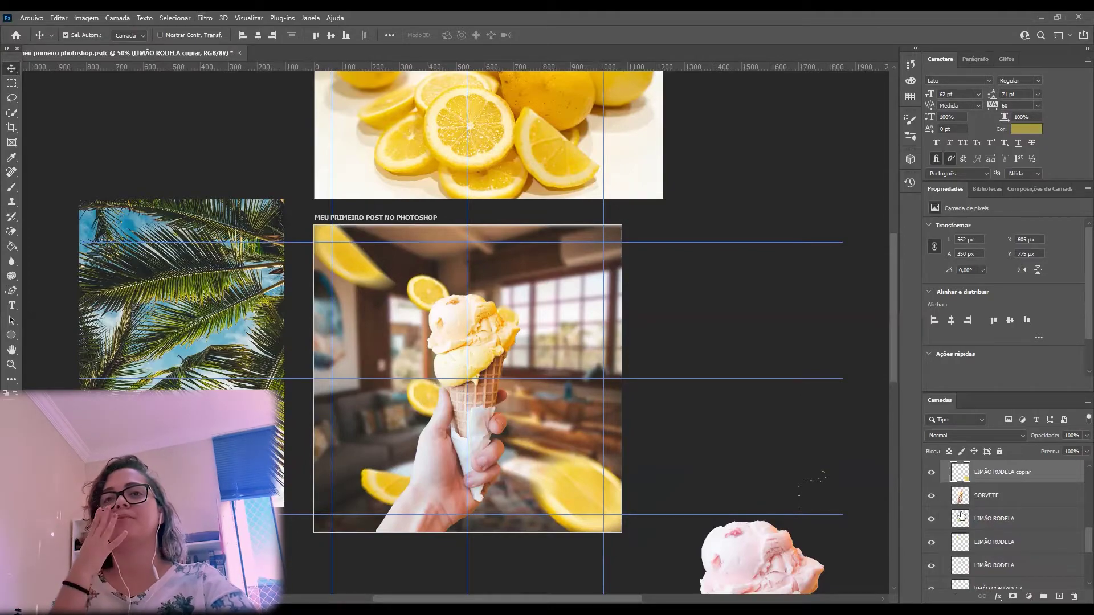
Apply a Motion Blur with a -77° angle and 10-pixel distance to the lemon slice just above the ice cream scoops.
left_click(424, 300)
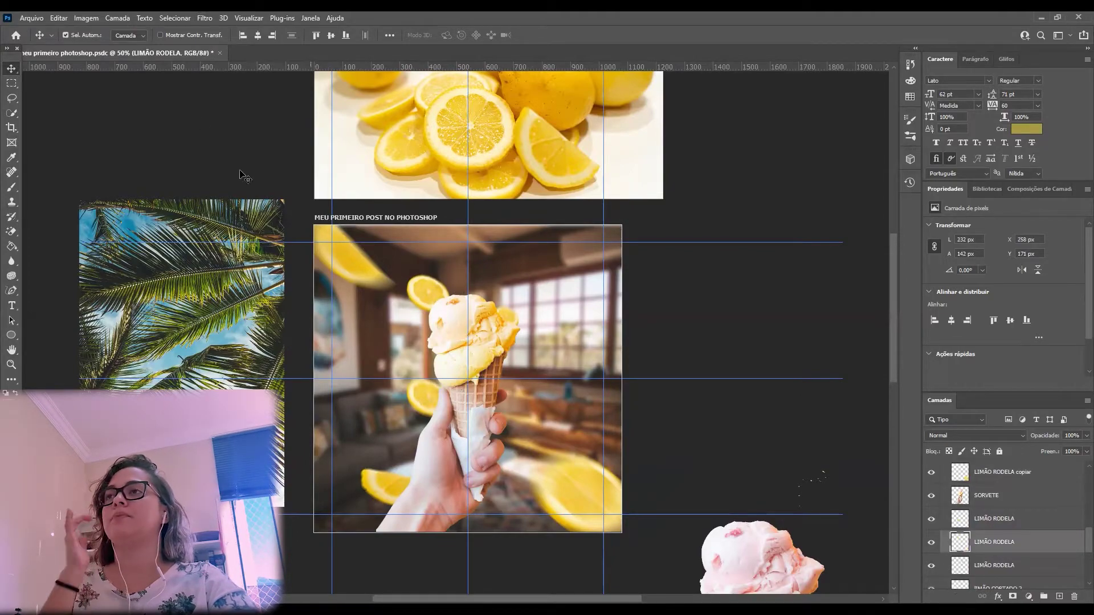
left_click(204, 18)
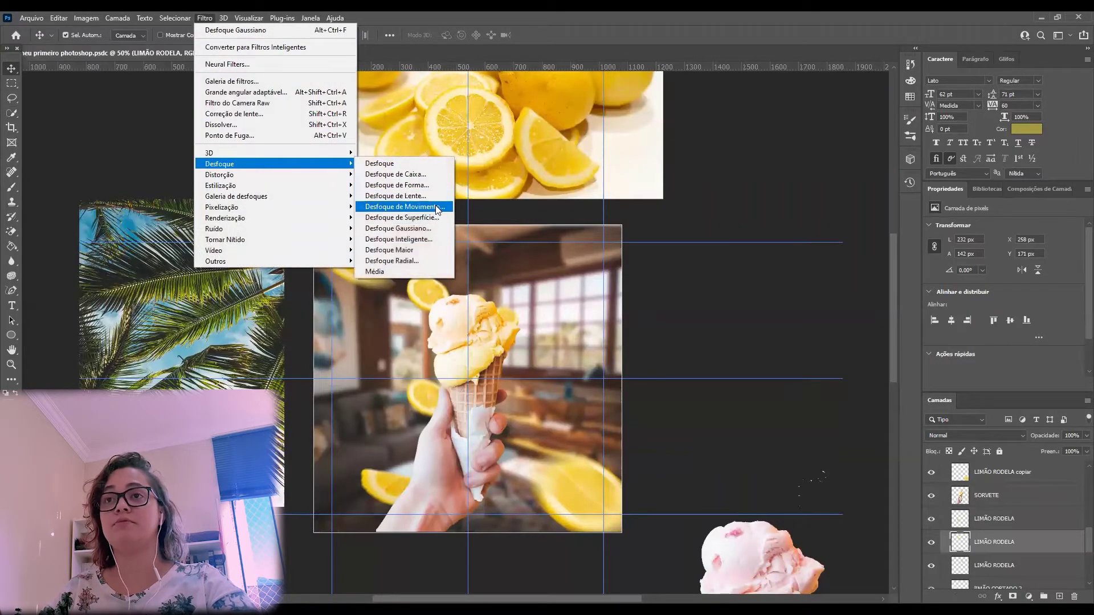
left_click(437, 207)
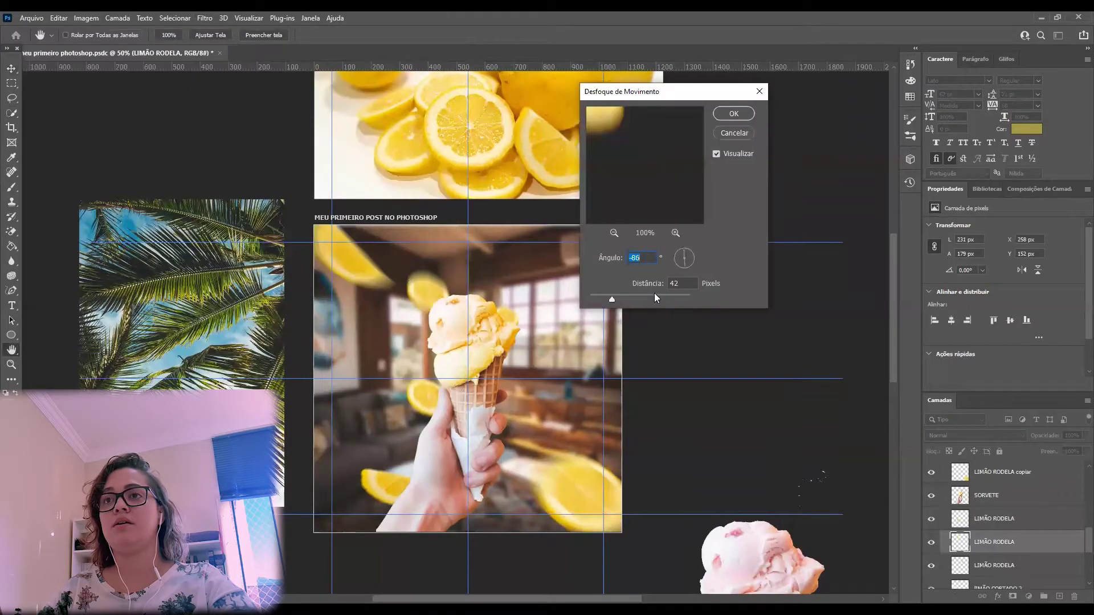
left_click_drag(682, 264, 595, 299)
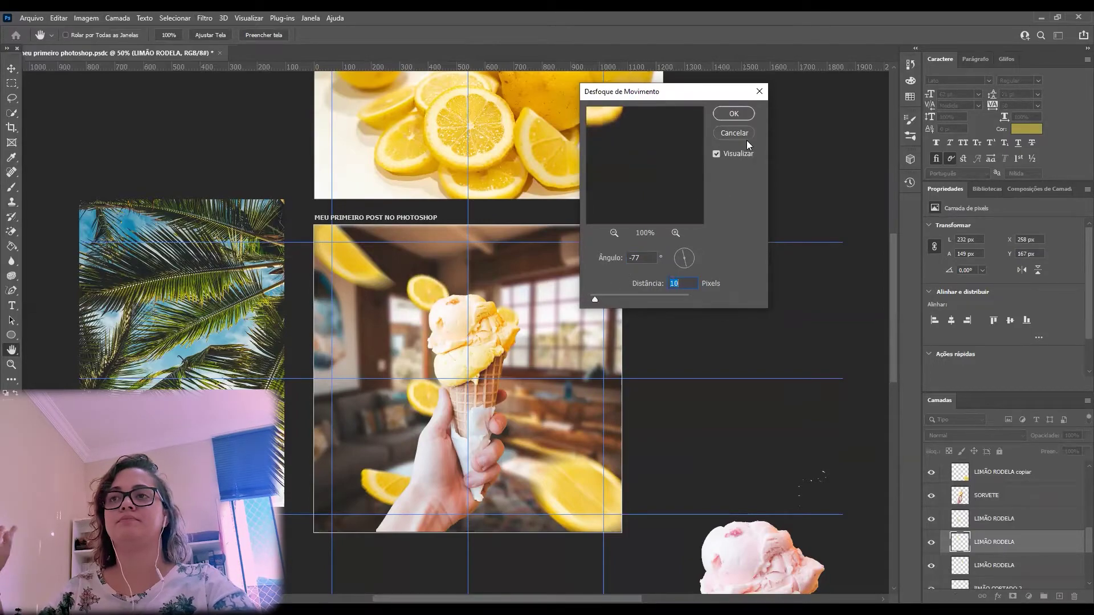
left_click(721, 111)
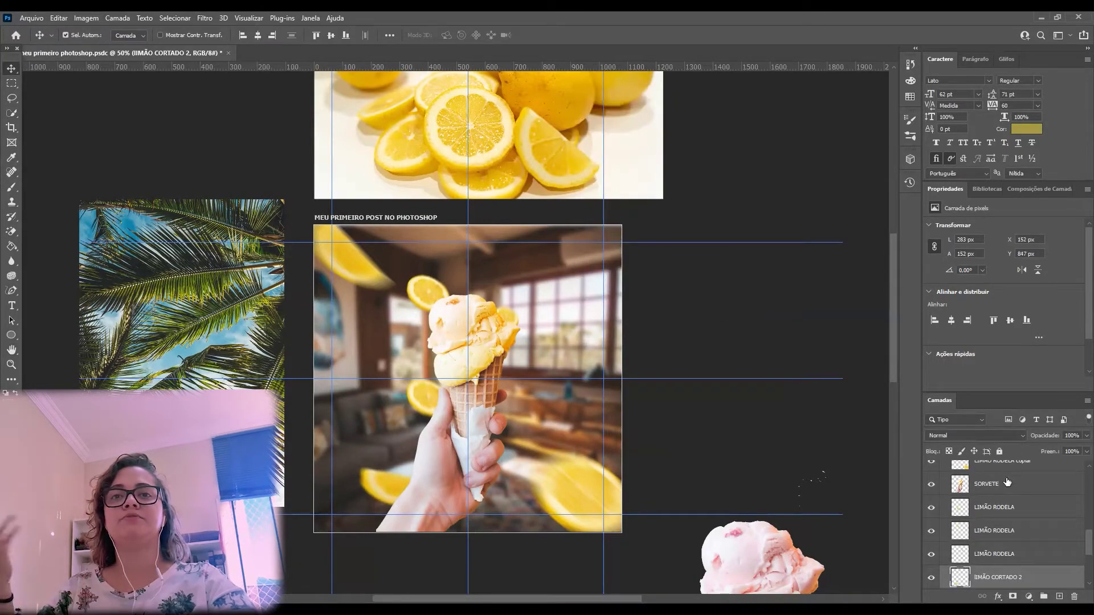
Try a point text line of random letters beside the ice cream, undo the typing and commit the Lorem Ipsum placeholder.
scroll(1007, 483, "down", 5)
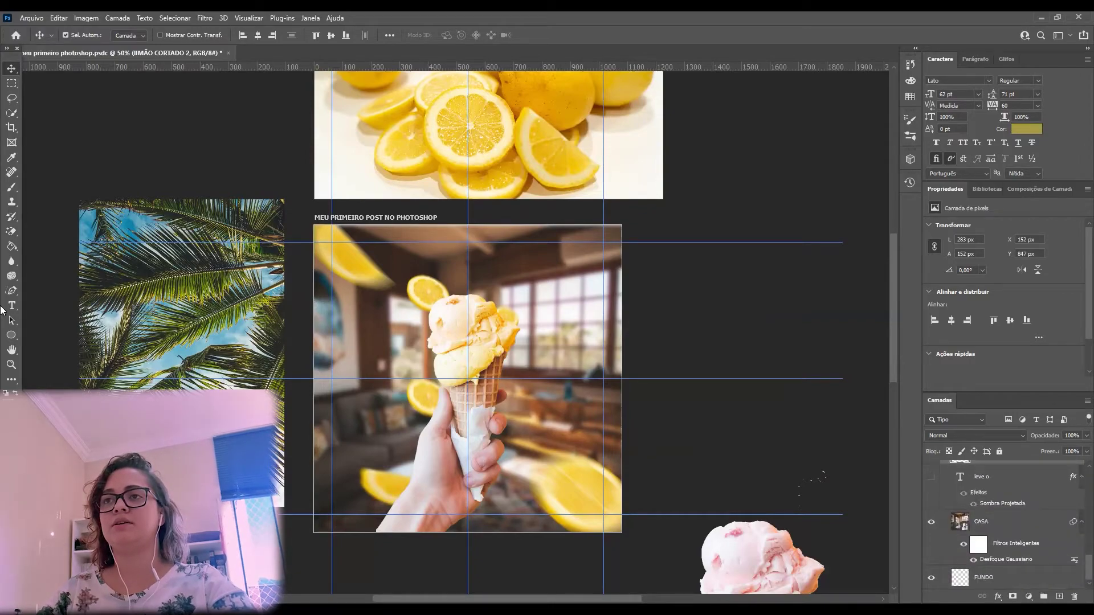
key("t")
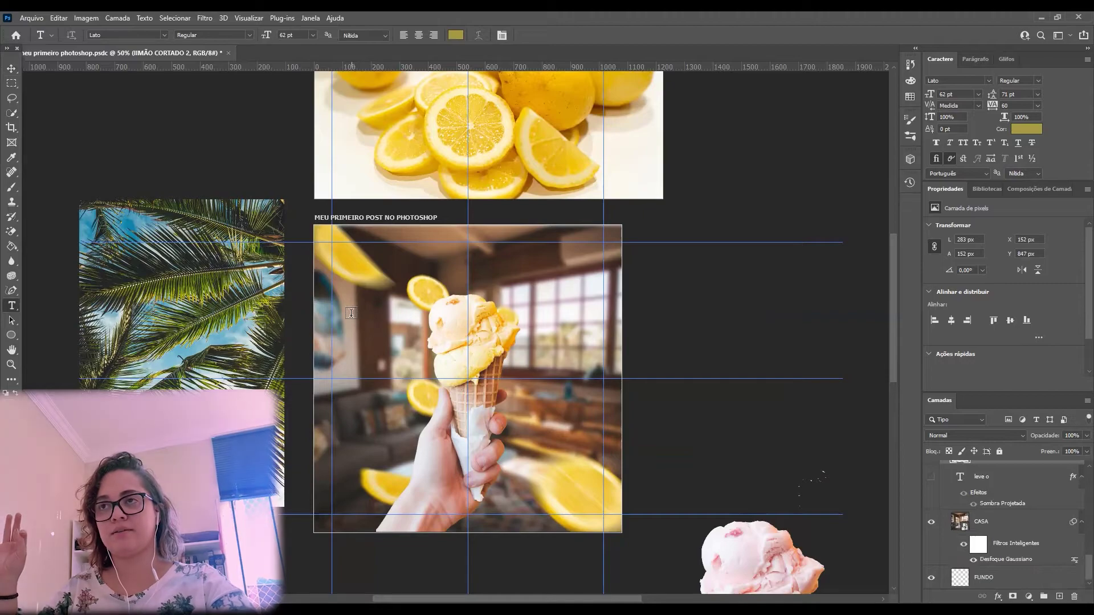
left_click(354, 311)
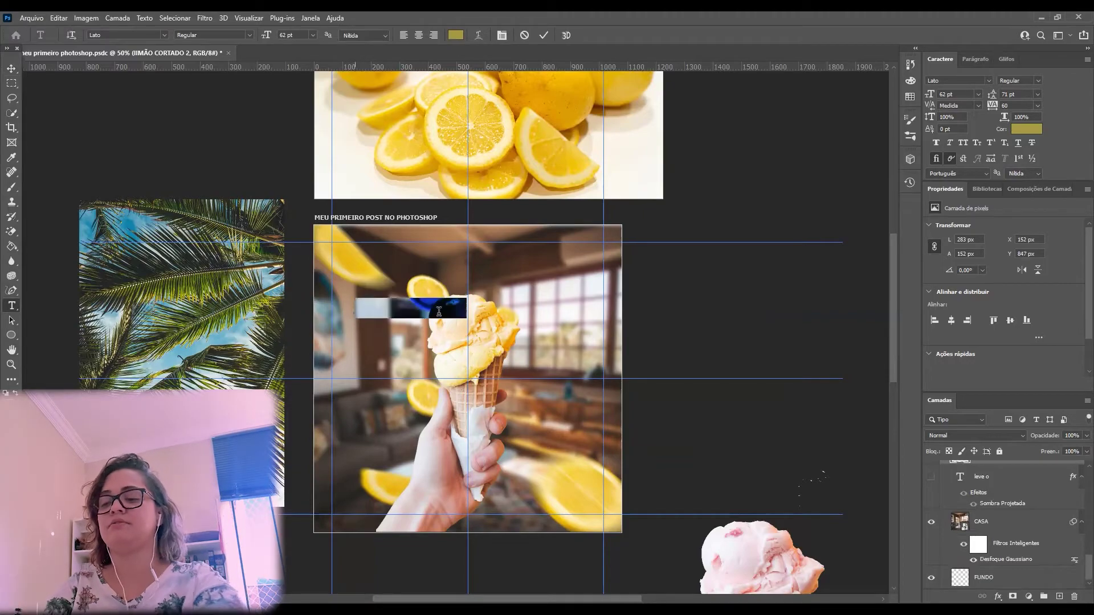
type("ihsda")
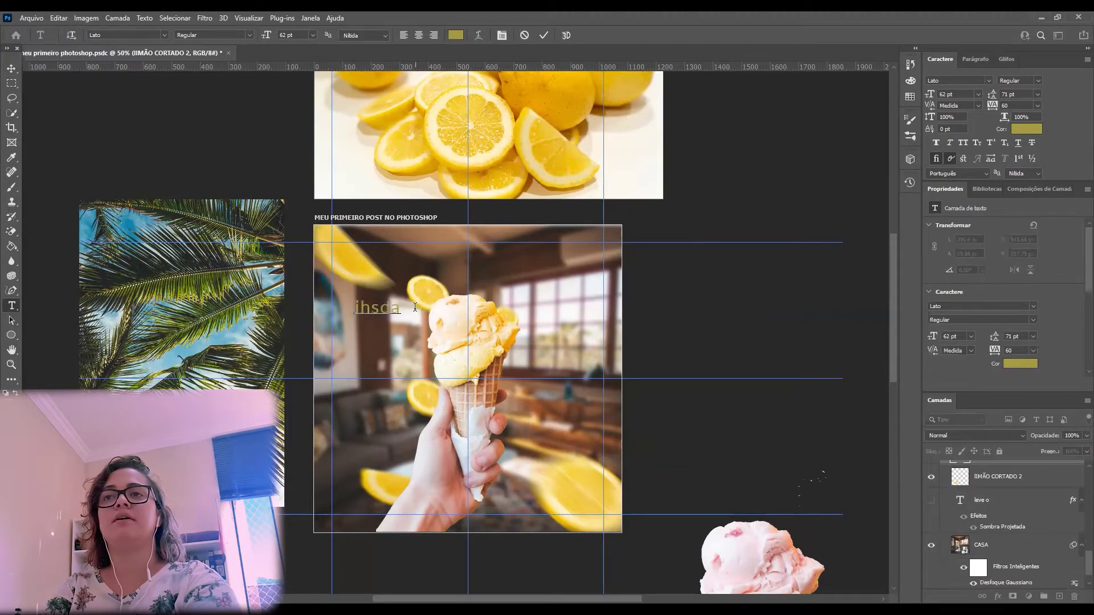
type("iohdaiohdaishdaiohdaiohidaiohdaiohdaiohdaiohdai")
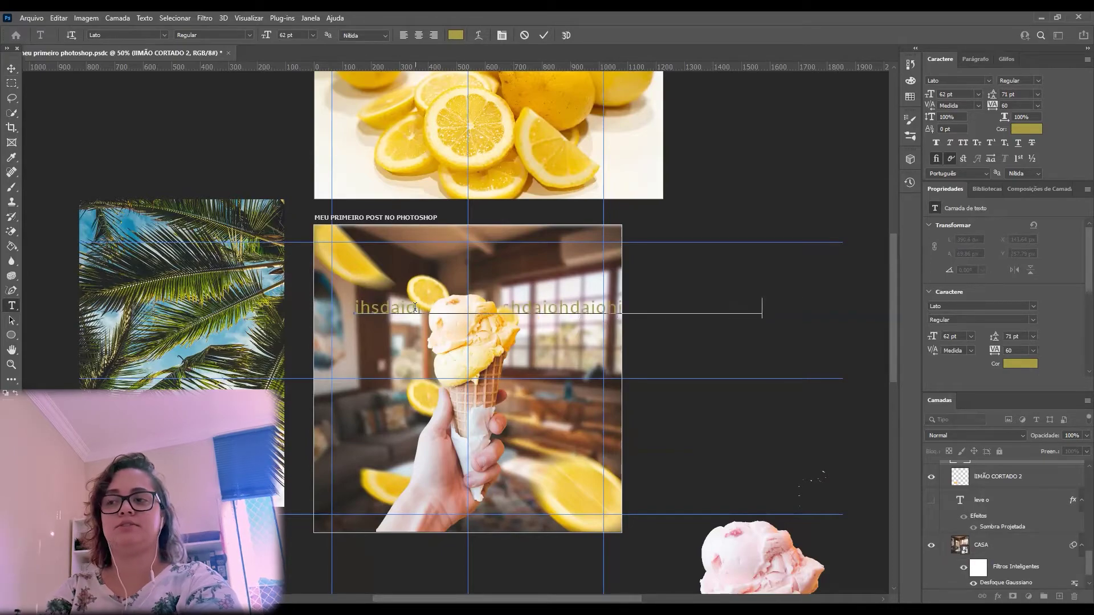
key("ctrl+z")
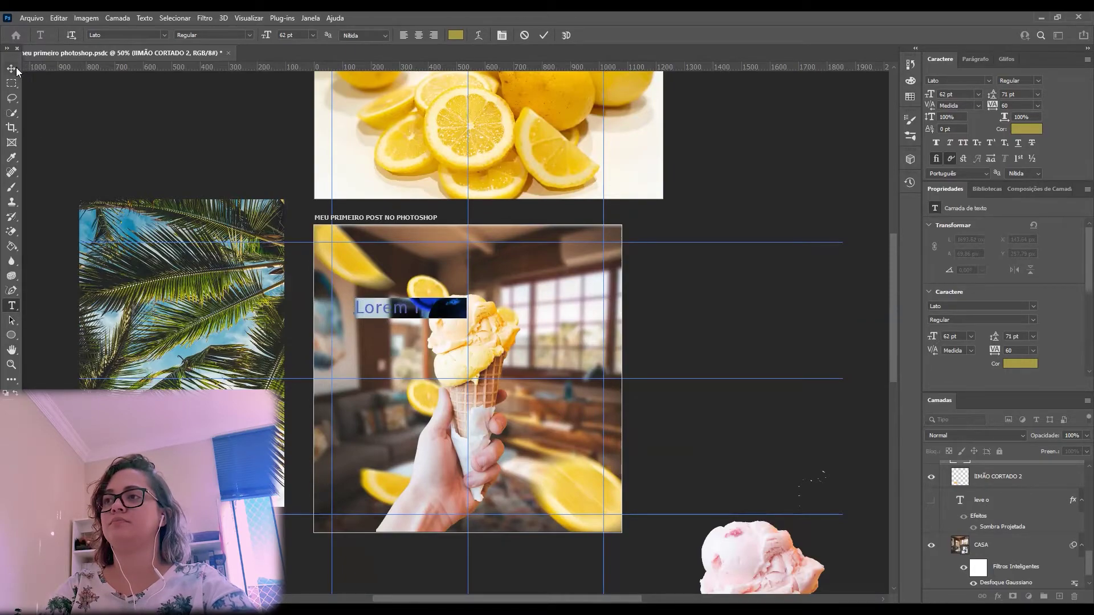
key("ctrl+Return")
key("v")
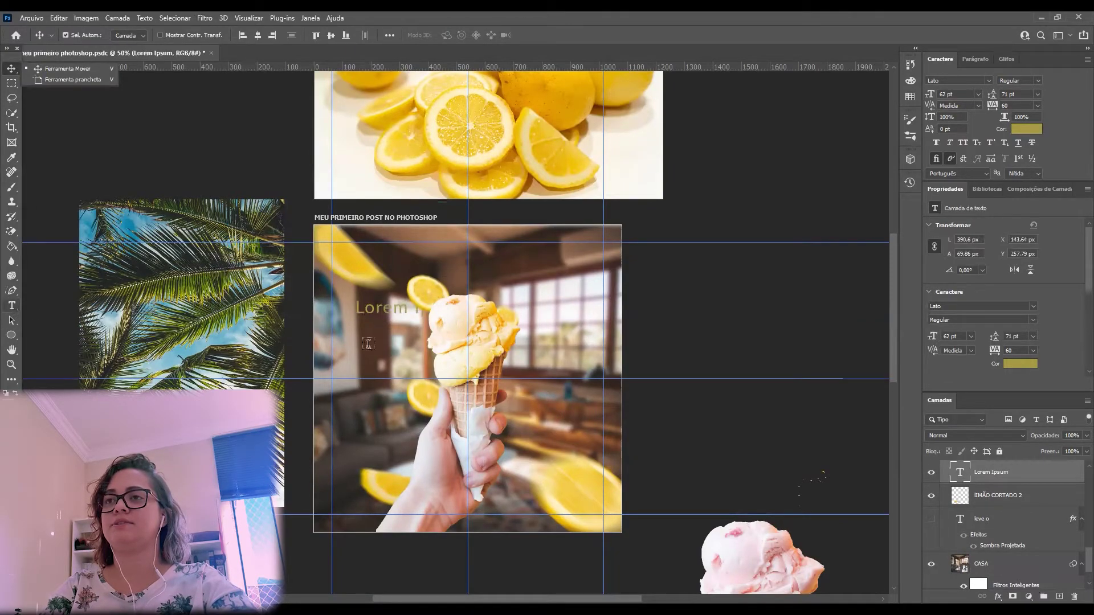
Draw a paragraph text box about 789 × 444 px over the ice cream and replace its placeholder with random letters.
key("t")
left_click_drag(358, 330, 583, 456)
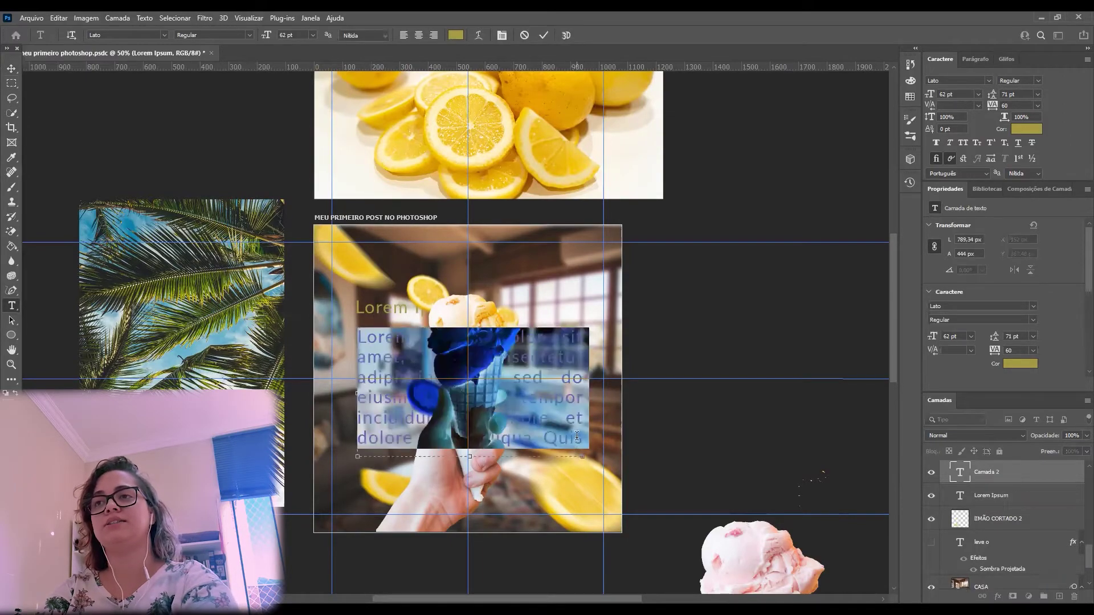
key("Delete")
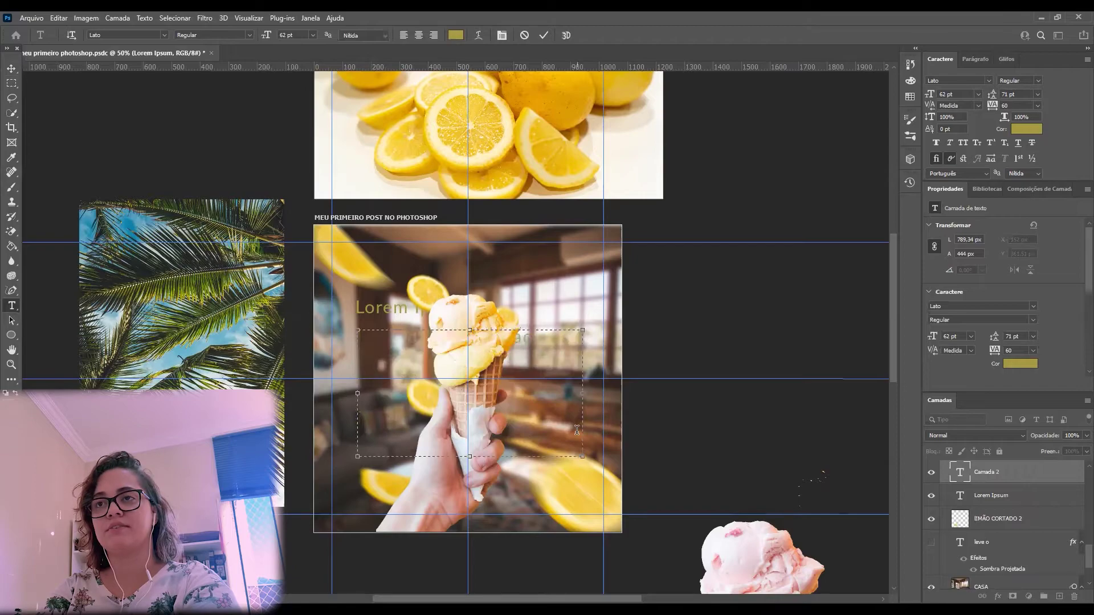
type("dadadasdhaiuhdoahidanidhaiuhdoaio")
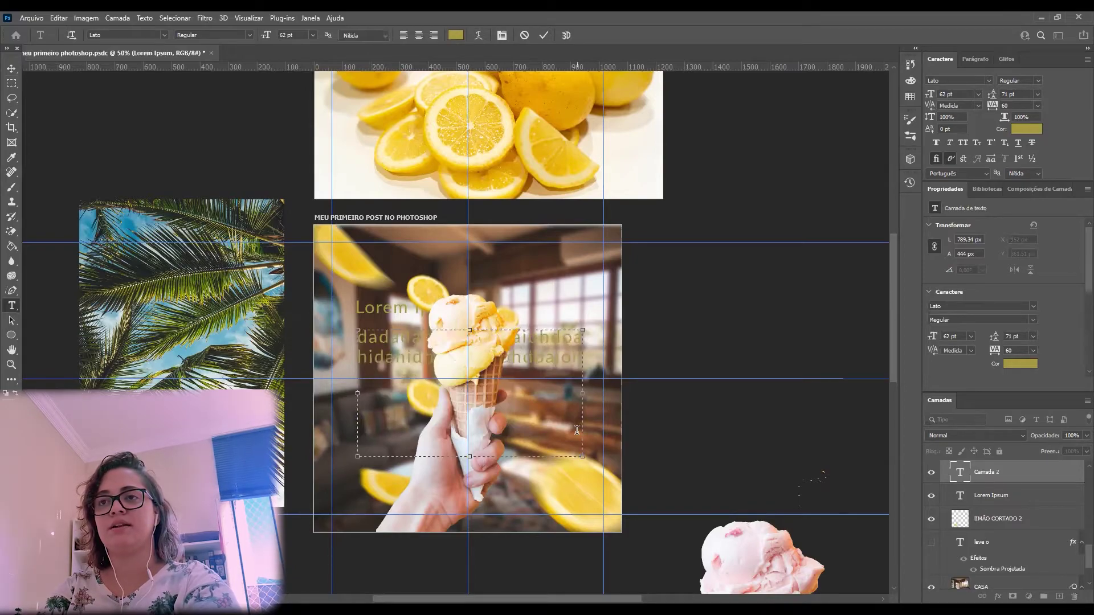
type("hdoaiohdaiohdaiohdbaiohdaiuhd")
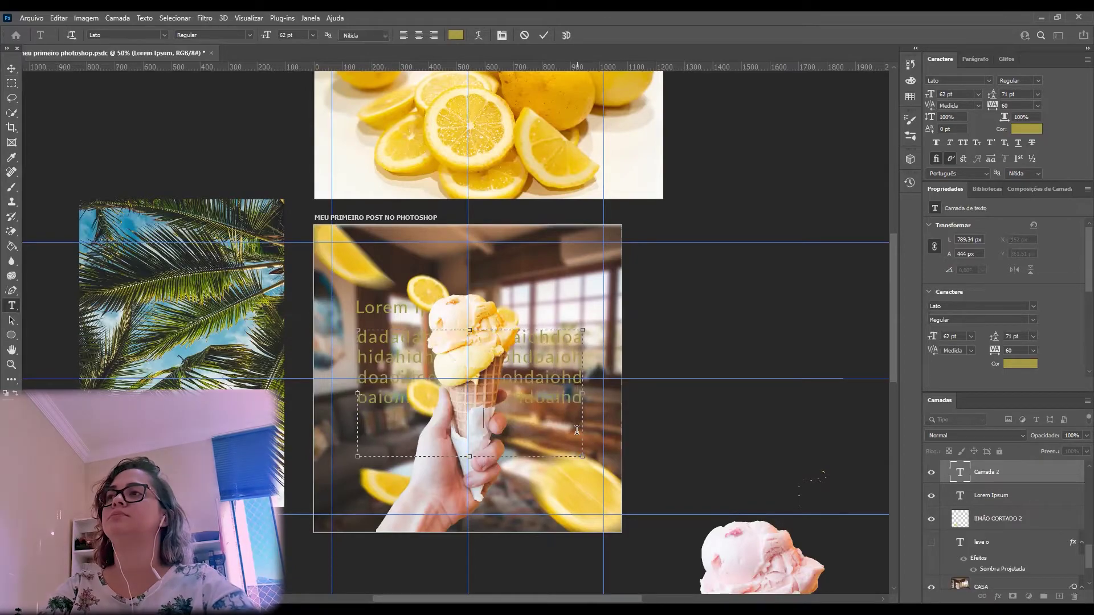
left_click(11, 68)
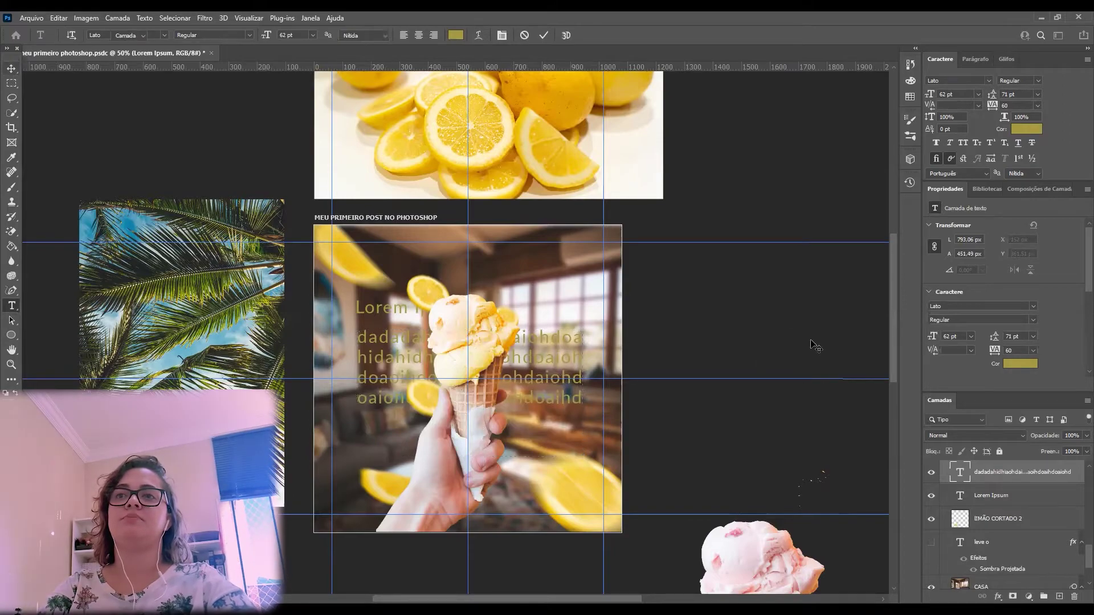
Replace the two test text layers by making the leve o, verão and para a sua casa layers visible, and save the document.
left_click(1000, 501)
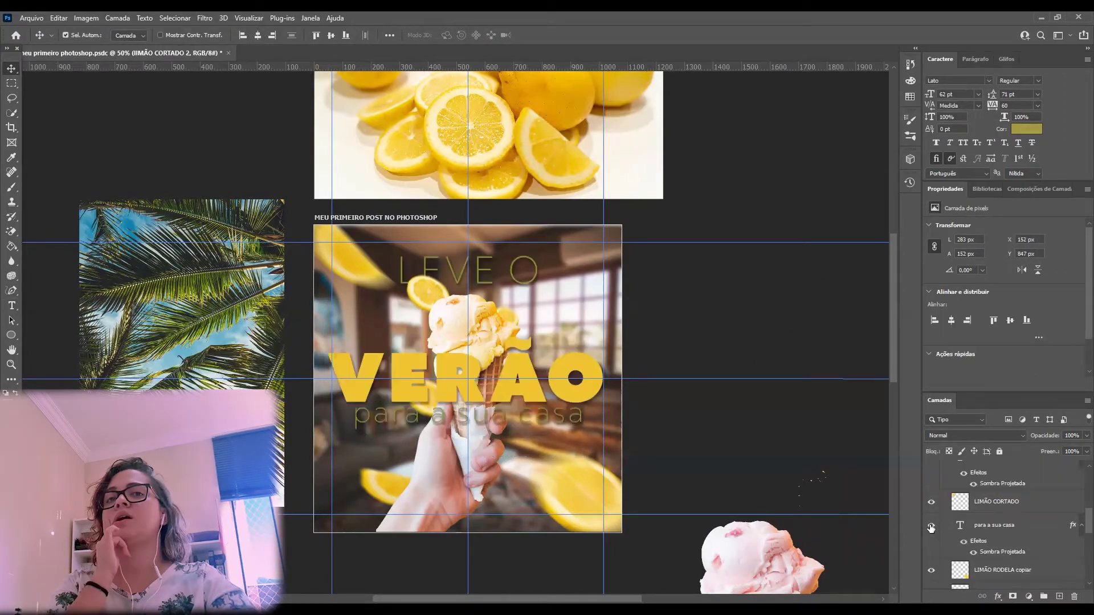
key("ctrl+s")
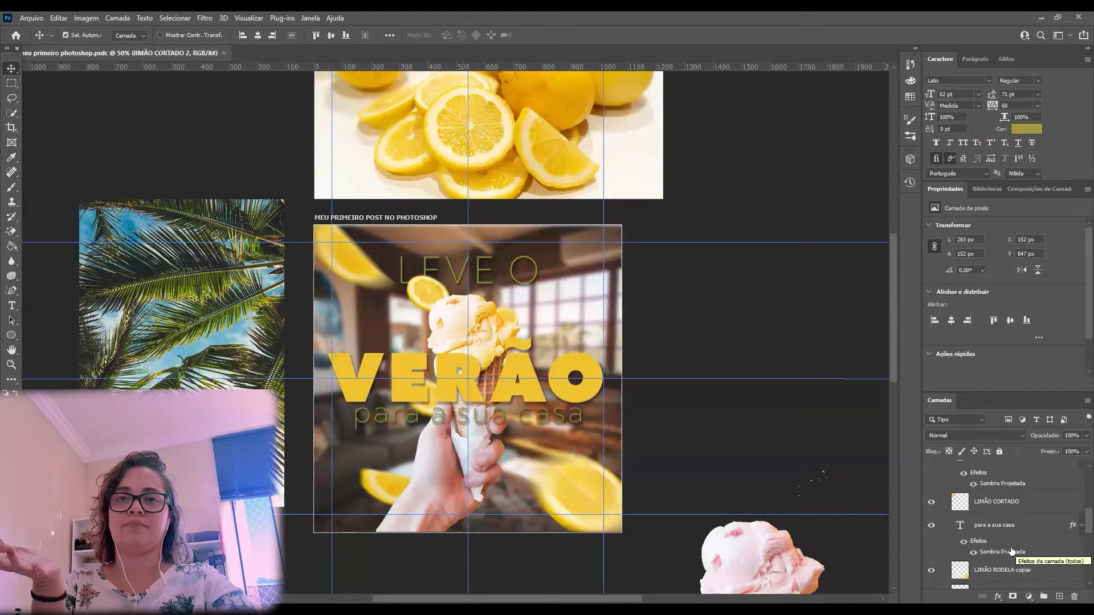
Toggle the drop shadow of the verão text layer off and on to compare its effect.
scroll(1004, 557, "up", 3)
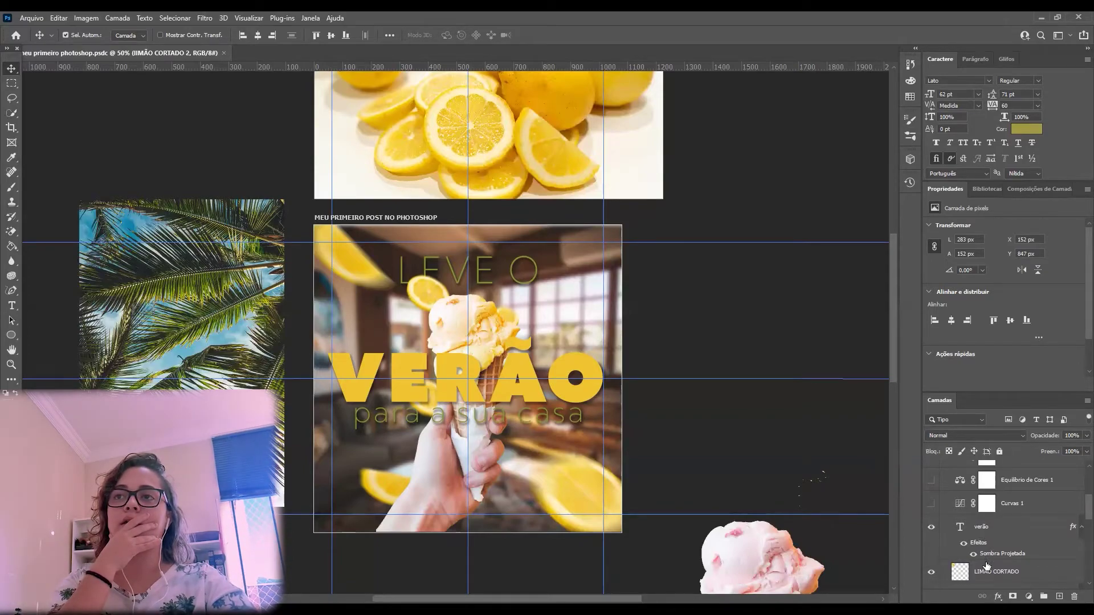
left_click(973, 556)
left_click(974, 556)
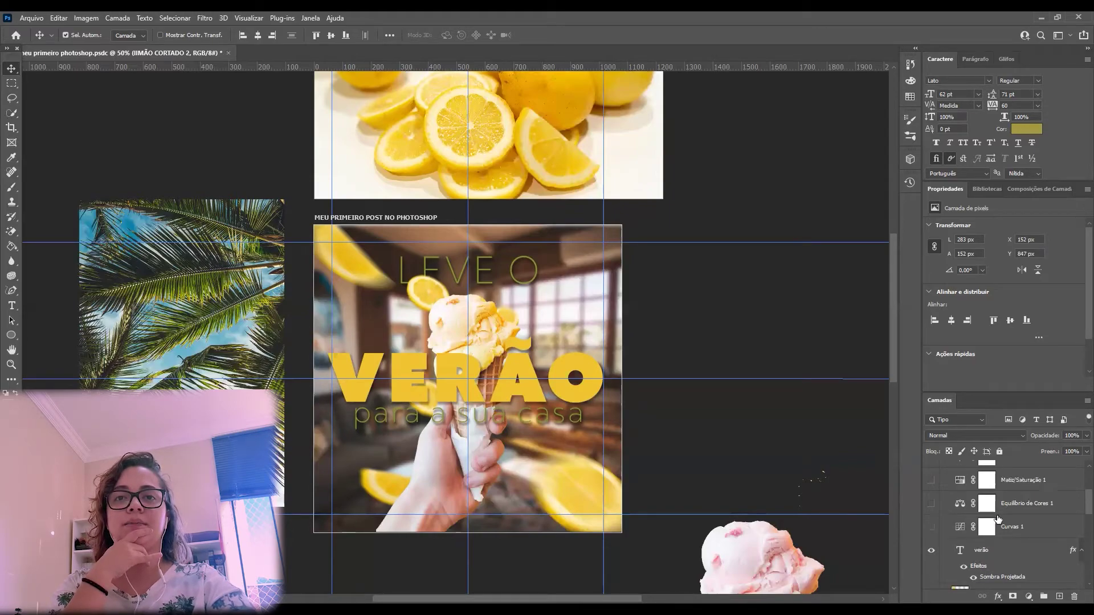
Edit the drop shadow of the verão text layer and set its opacity to 30%.
left_click(977, 529)
left_click(979, 538)
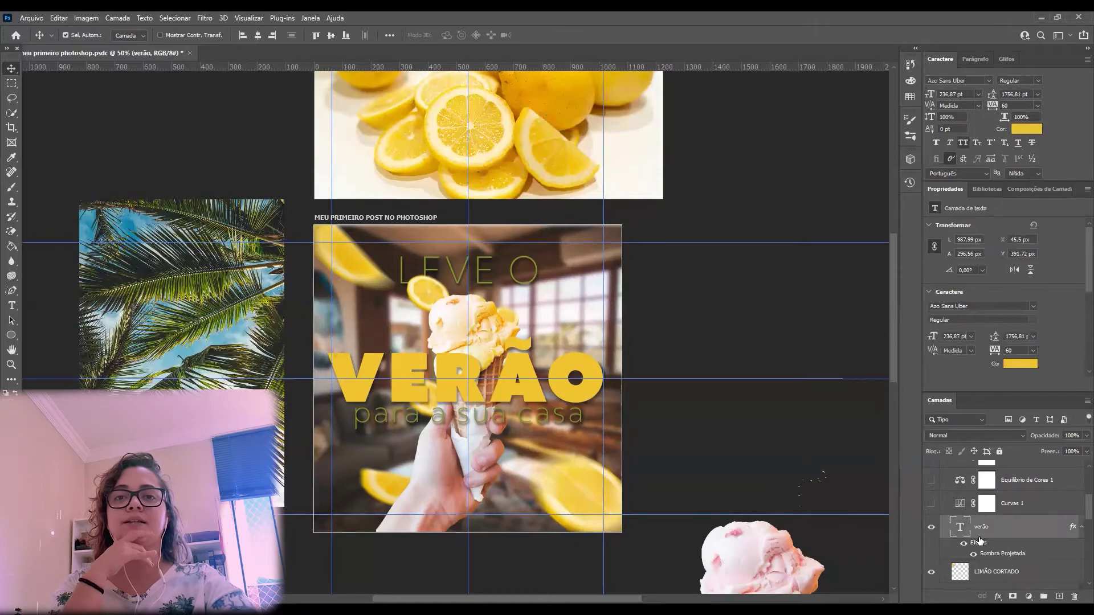
left_click(998, 596)
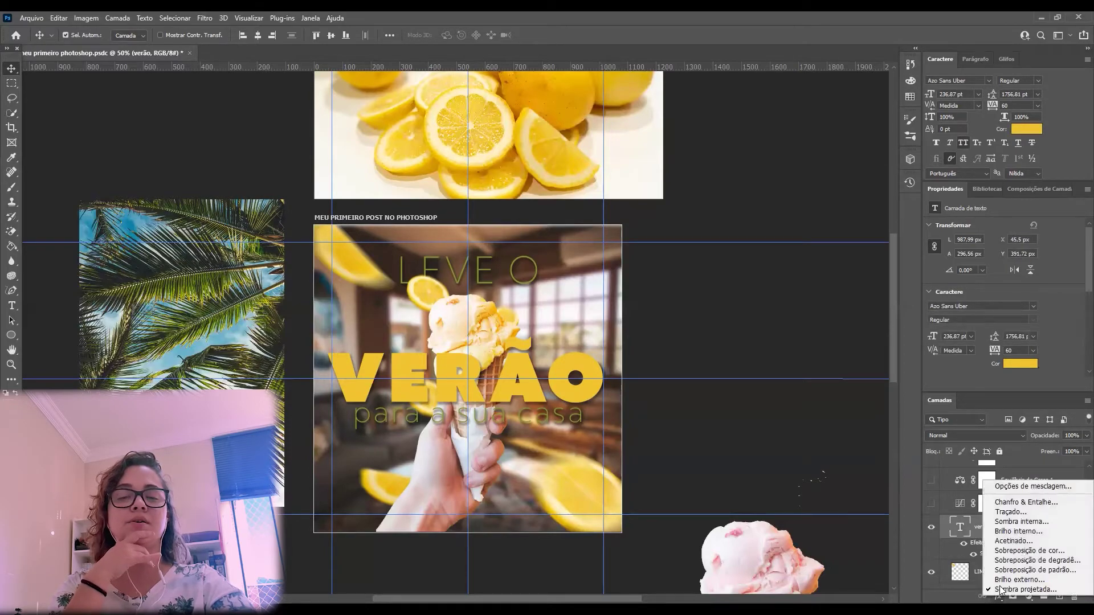
left_click(1029, 590)
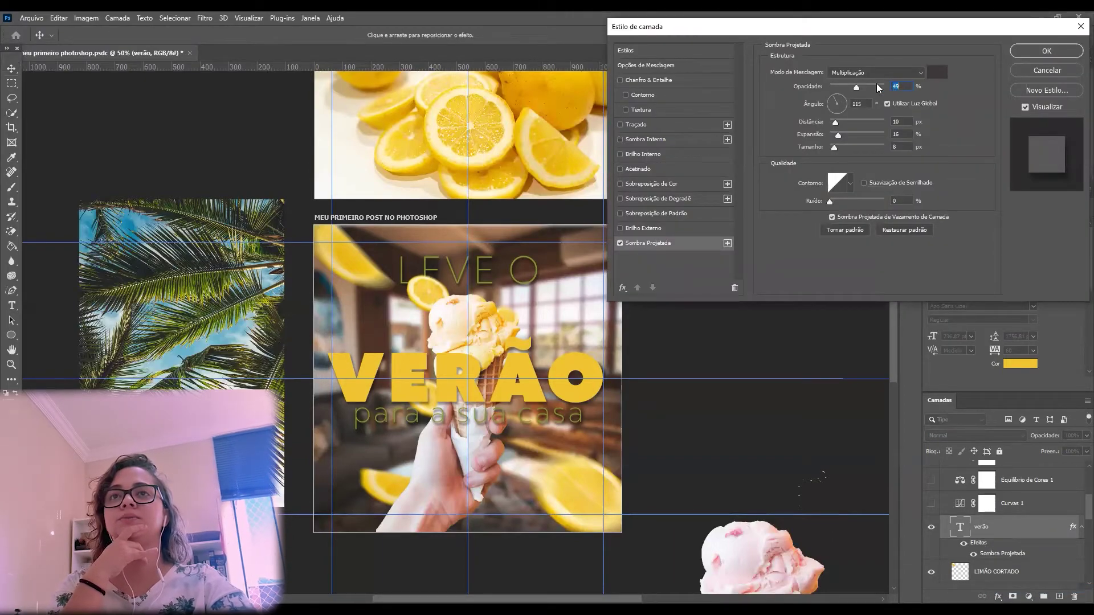
mouse_move(857, 85)
left_mouse_down()
mouse_move(881, 88)
mouse_move(814, 89)
mouse_move(847, 94)
left_mouse_up()
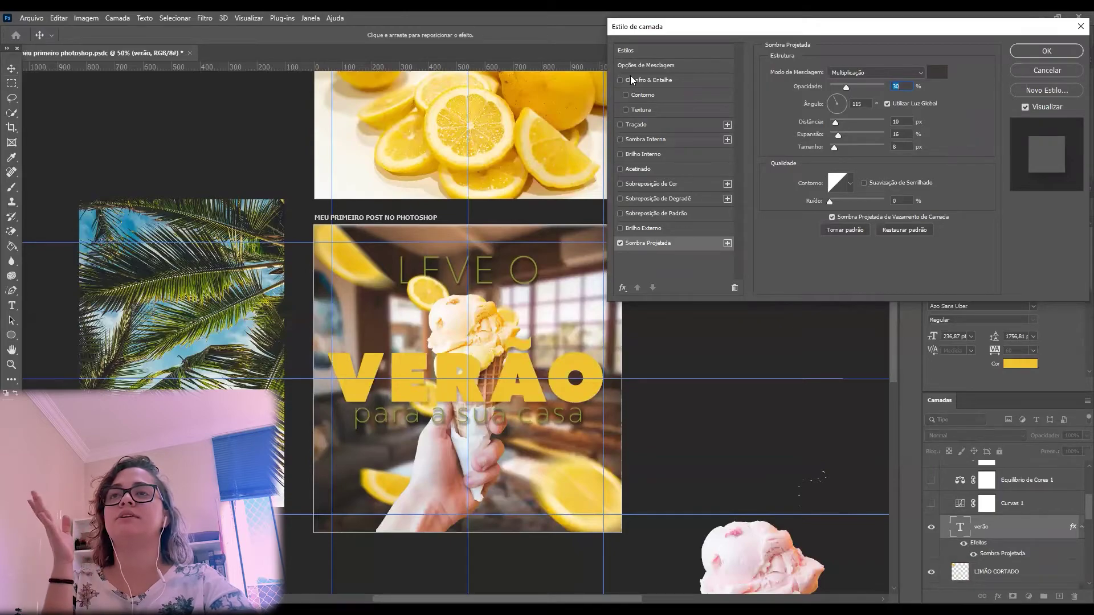
Try Bevel & Emboss on the verão text, turn it off and discard the layer style changes.
left_click(645, 80)
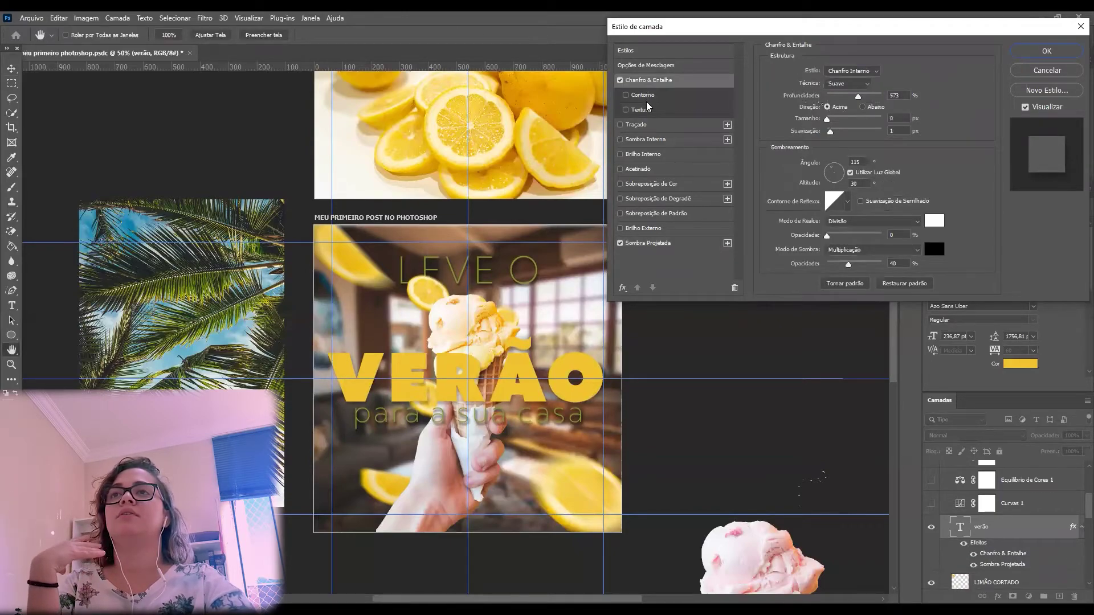
left_click(620, 80)
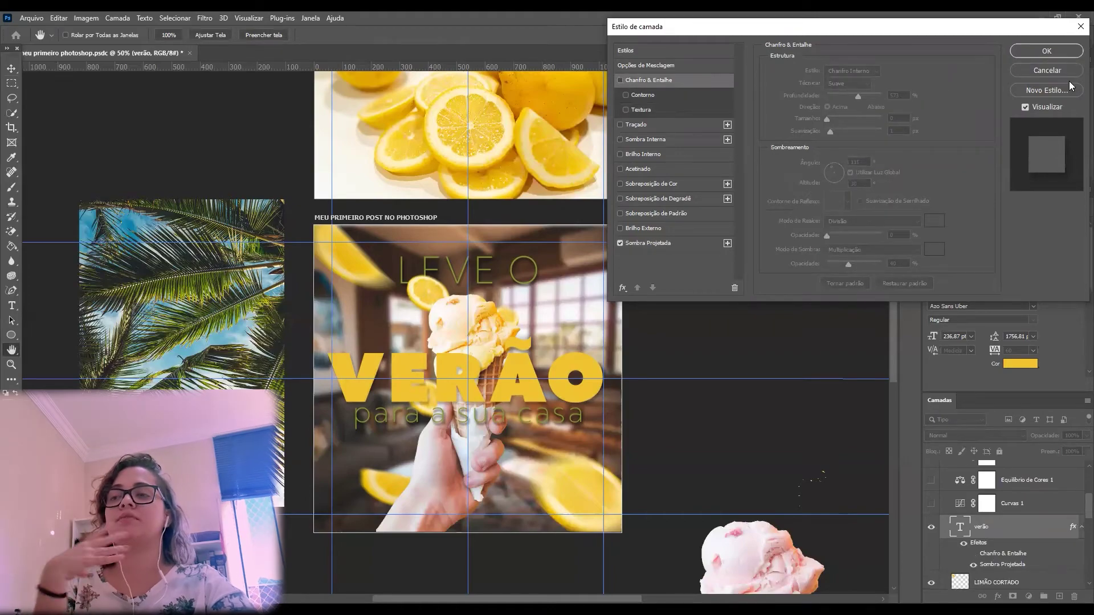
left_click(1055, 71)
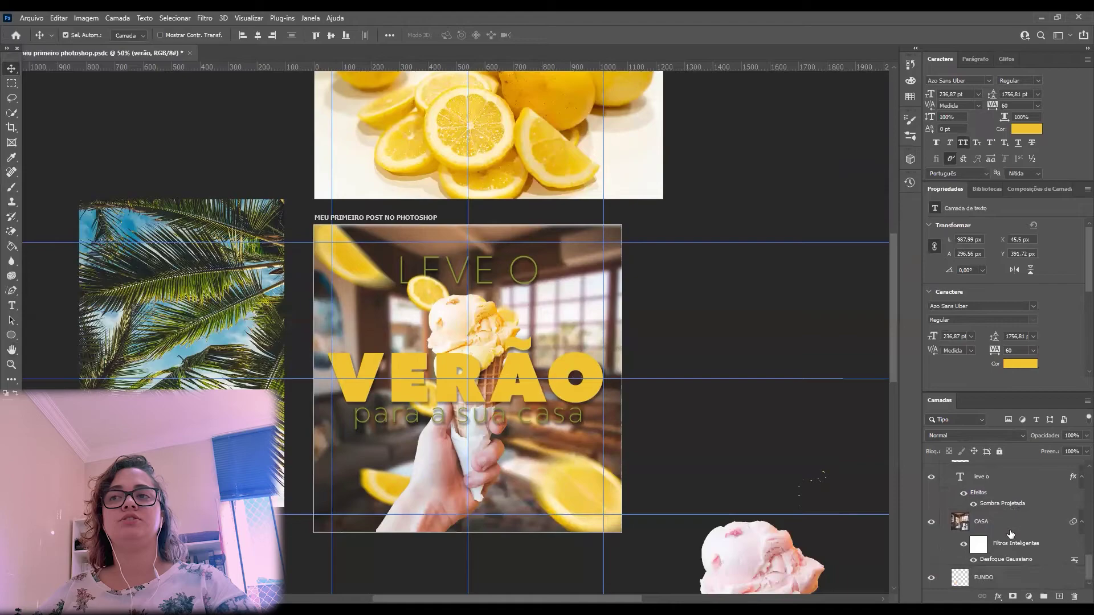
Add a Brightness/Contrast adjustment layer directly above the verão text layer in the post artboard.
scroll(1009, 536, "up", 5)
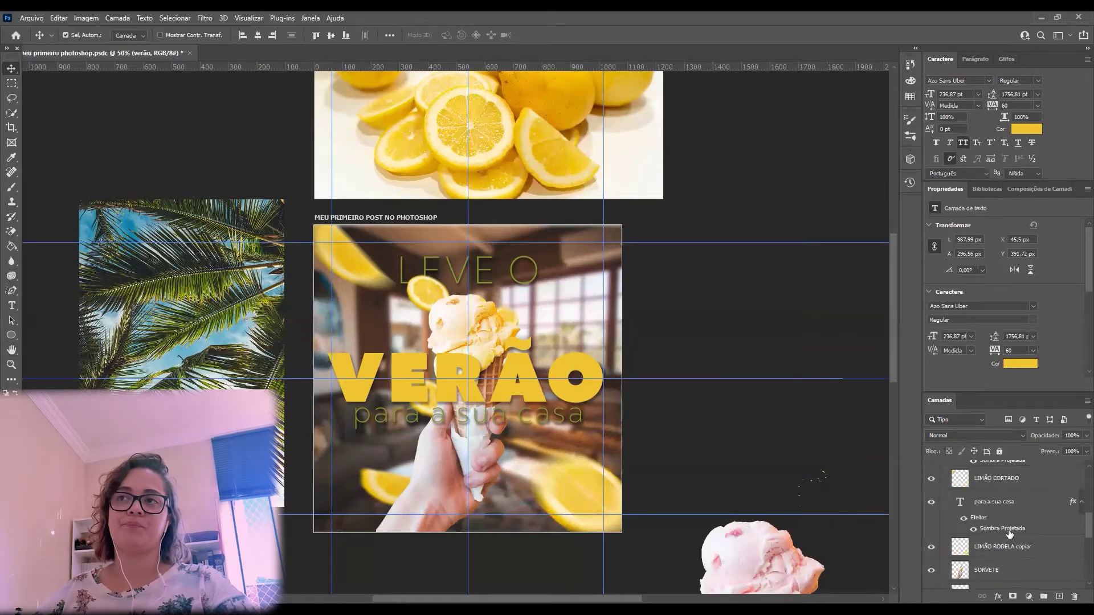
scroll(994, 530, "up", 4)
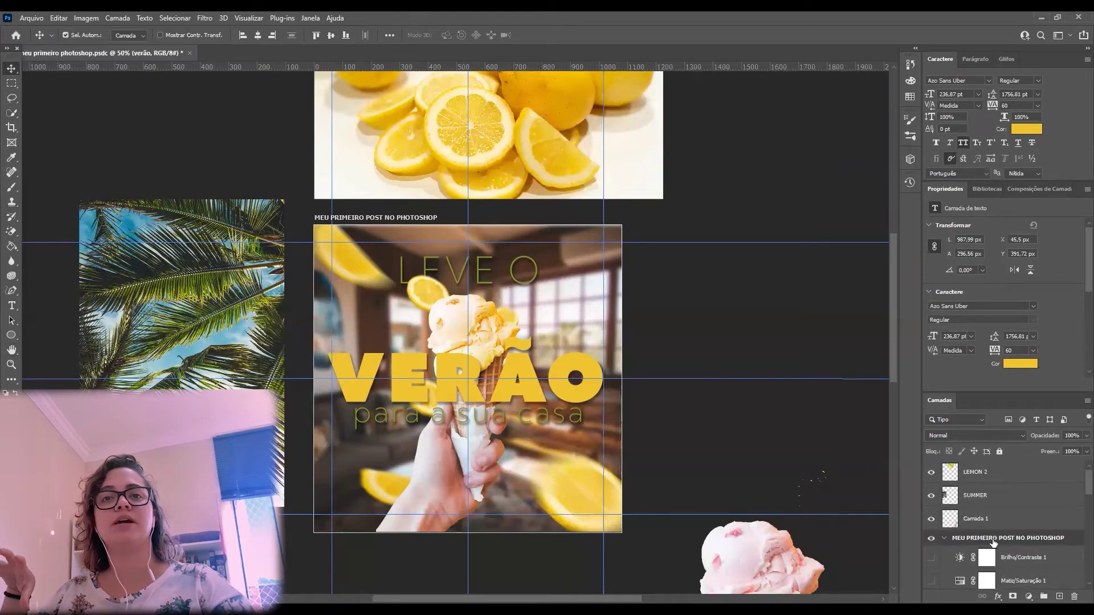
scroll(1009, 552, "down", 4)
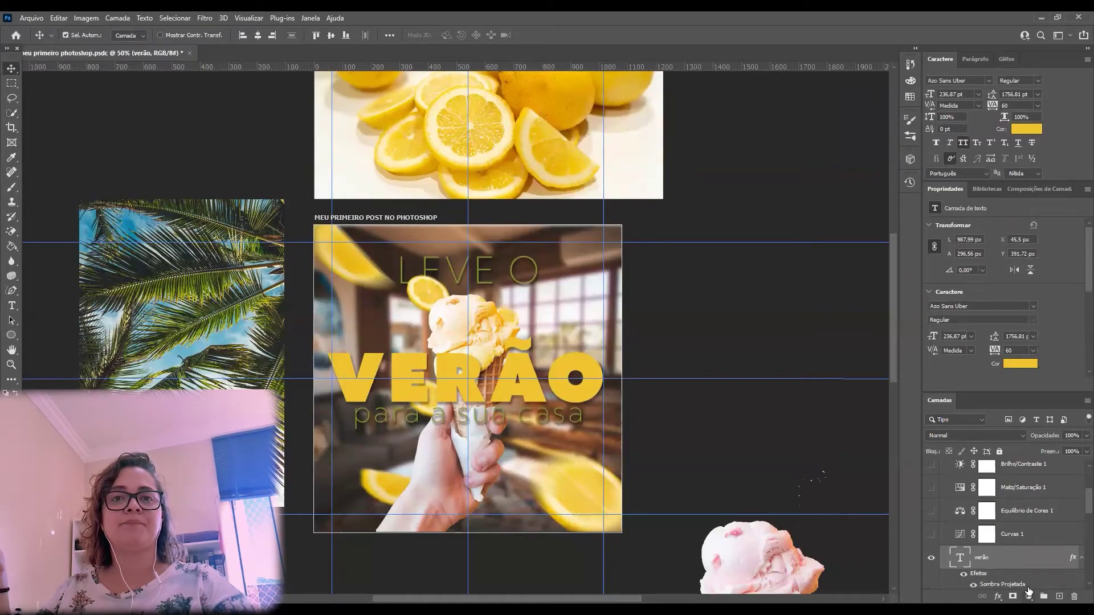
left_click(1028, 591)
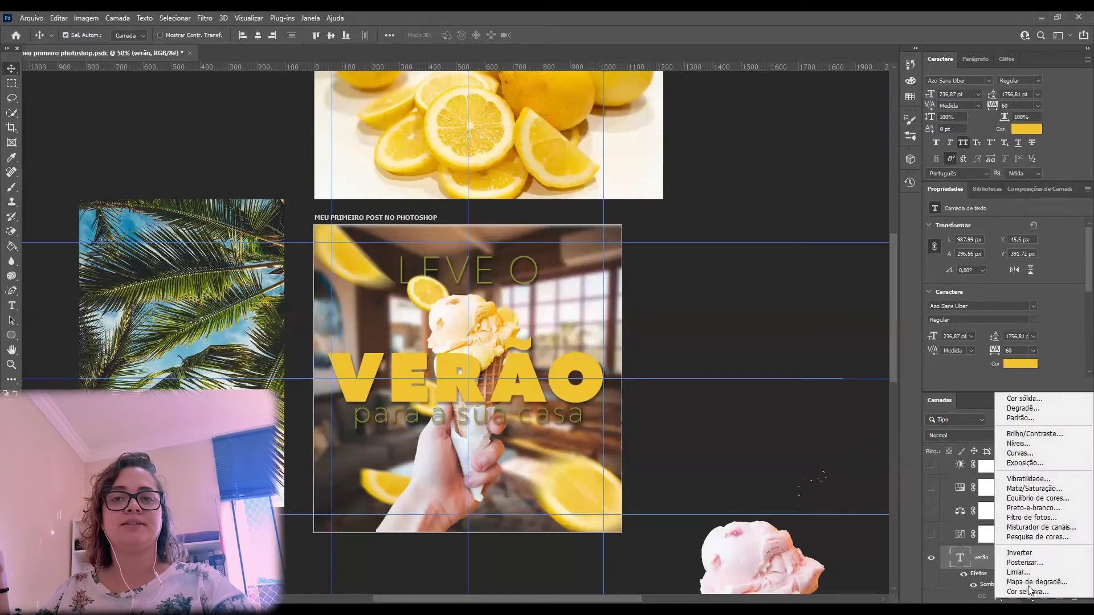
left_click(913, 586)
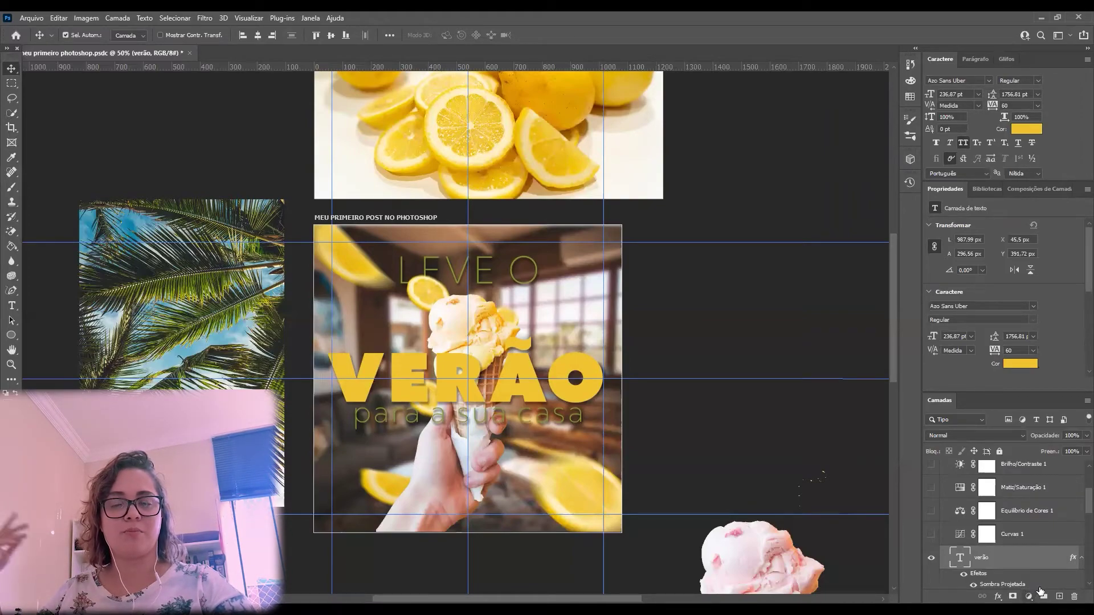
left_click(1029, 595)
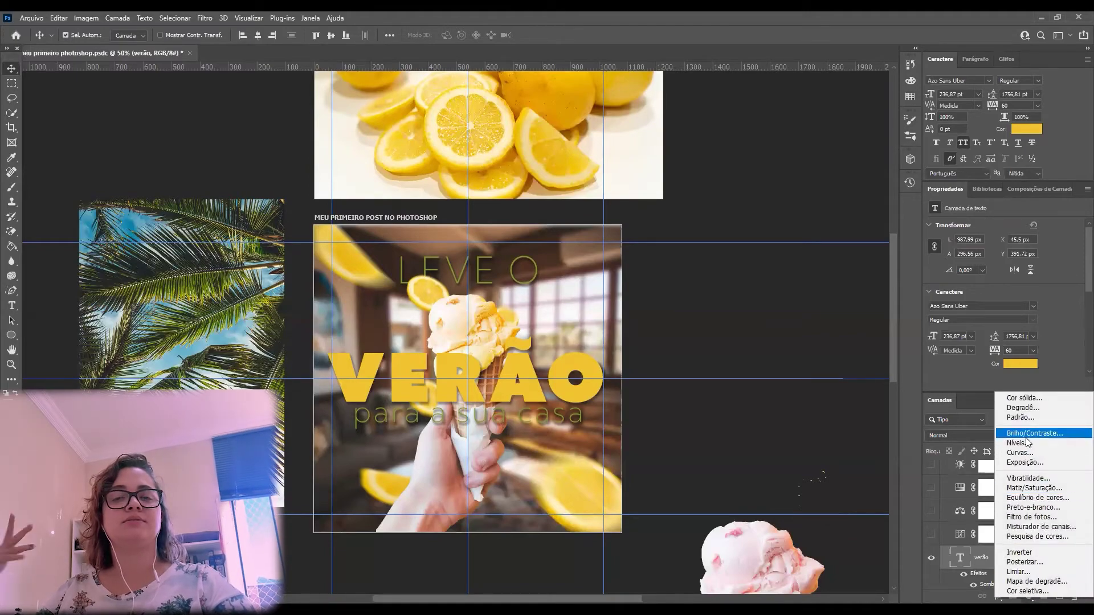
left_click(1027, 436)
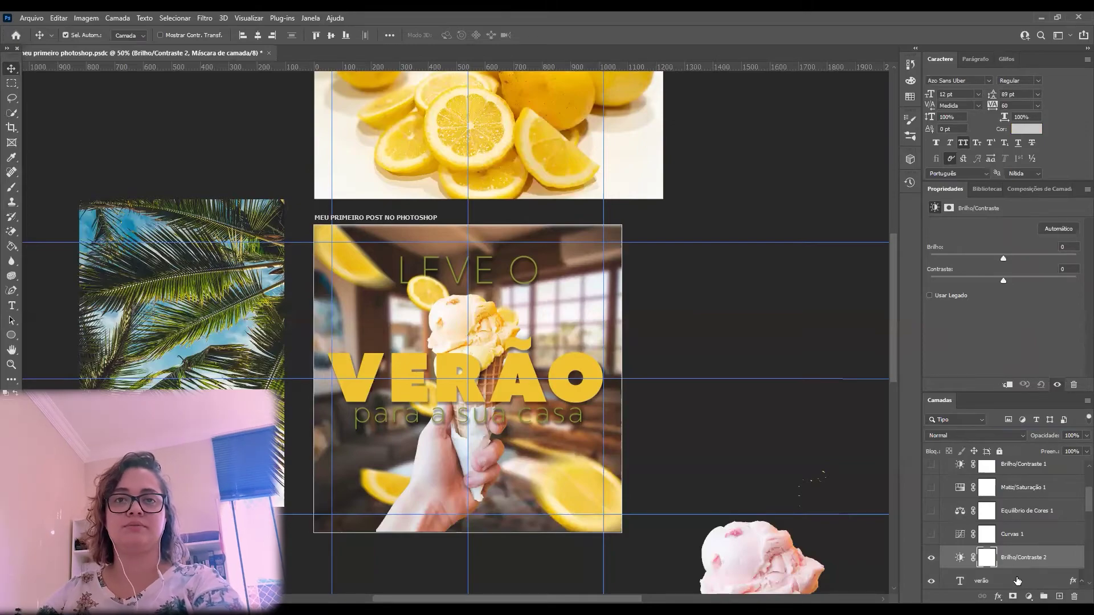
Delete the Brilho/Contraste 2 adjustment layer together with its mask from the post artboard.
key("Delete")
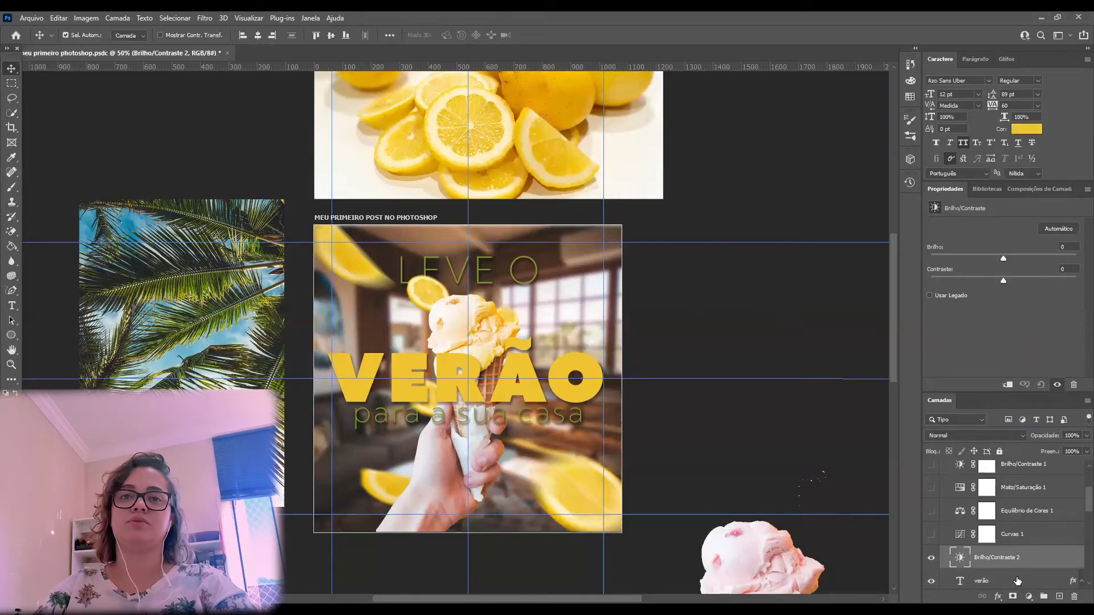
left_click(1009, 555)
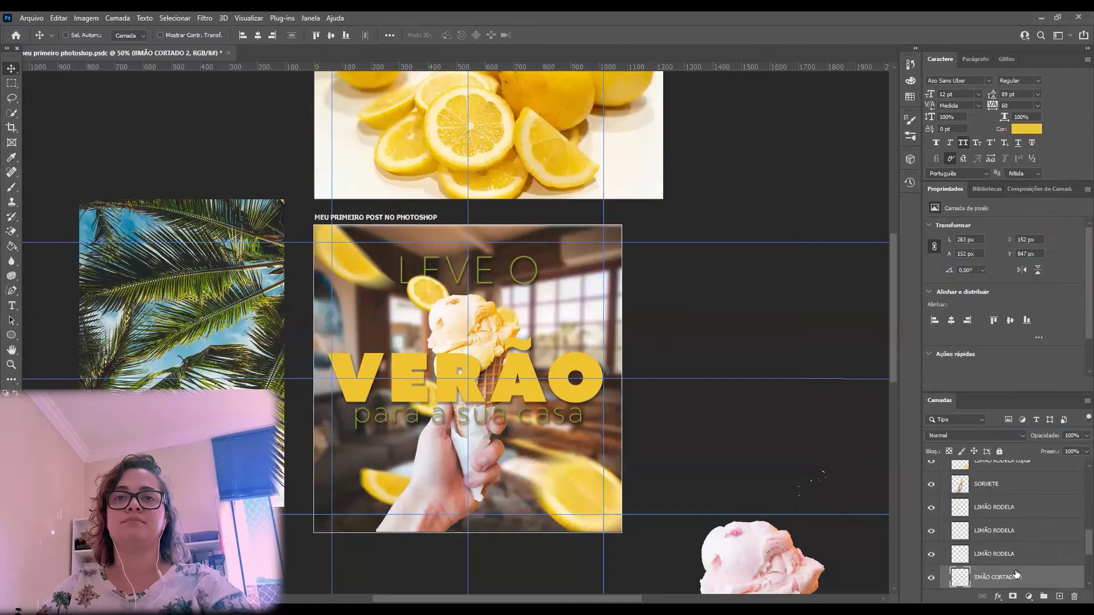
scroll(1005, 544, "down", 3)
scroll(1004, 544, "up", 4)
scroll(1004, 544, "down", 3)
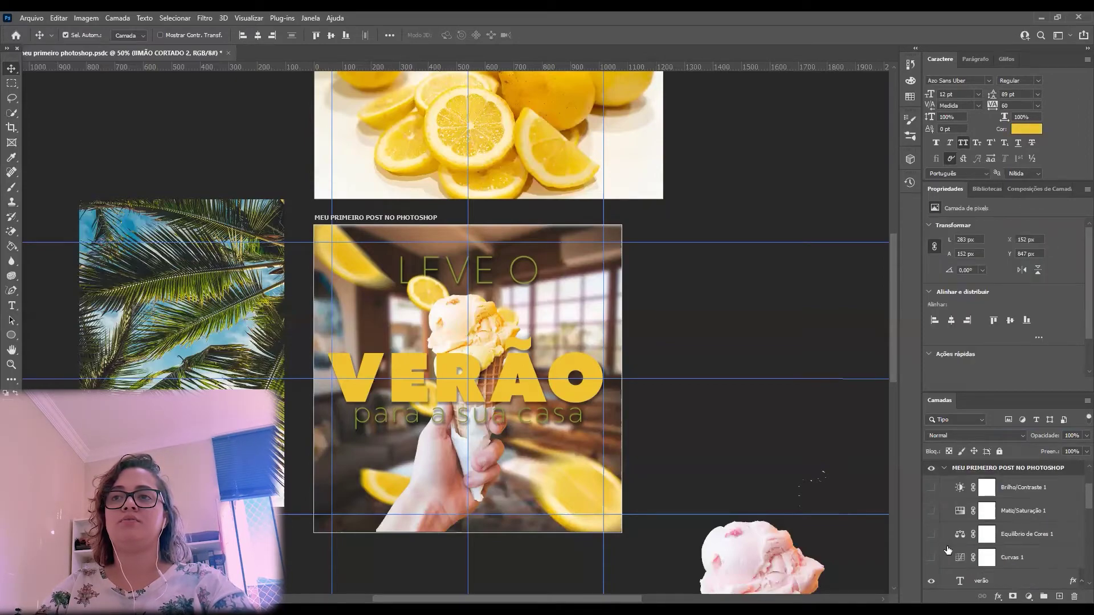
Make the Curvas 1, Equilíbrio de Cores 1, Matiz/Saturação 1 and Brilho/Contraste 1 adjustment layers visible in the post artboard.
left_click(933, 558)
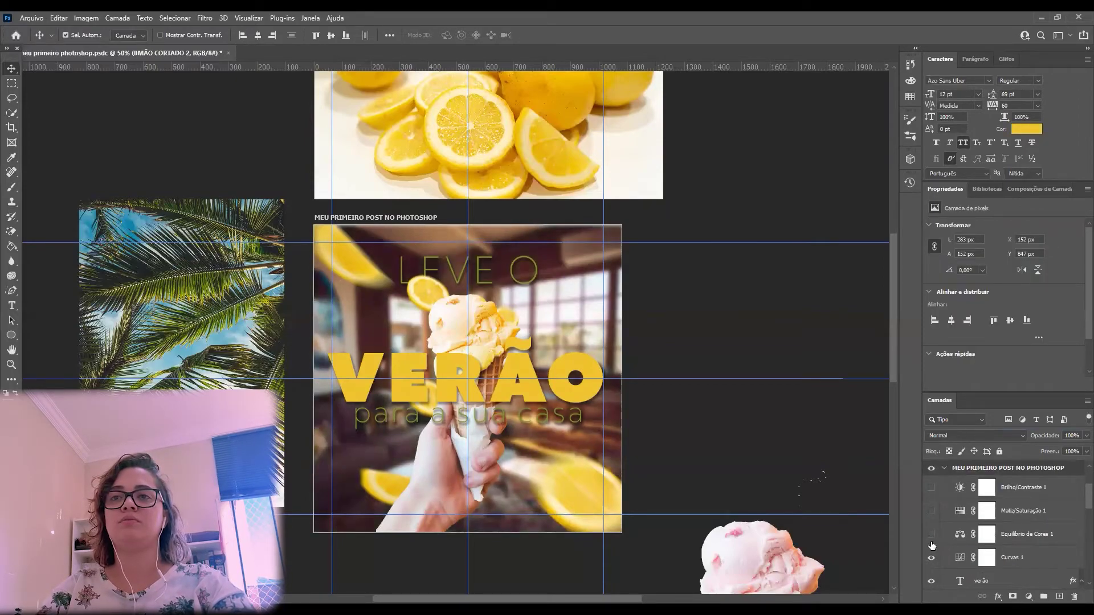
left_click(932, 535)
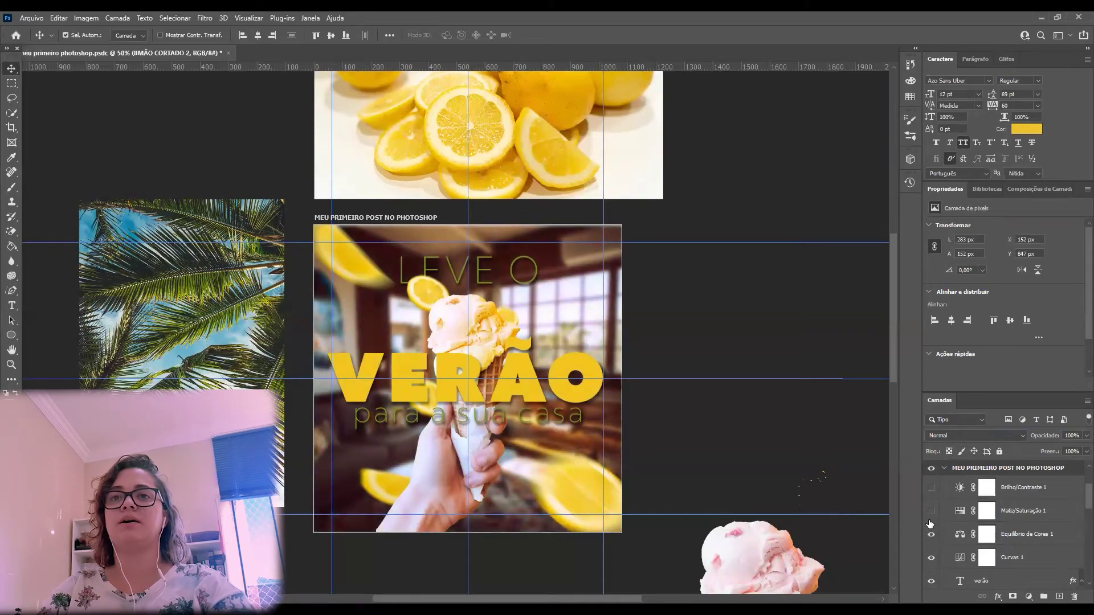
left_click(932, 512)
left_click(931, 488)
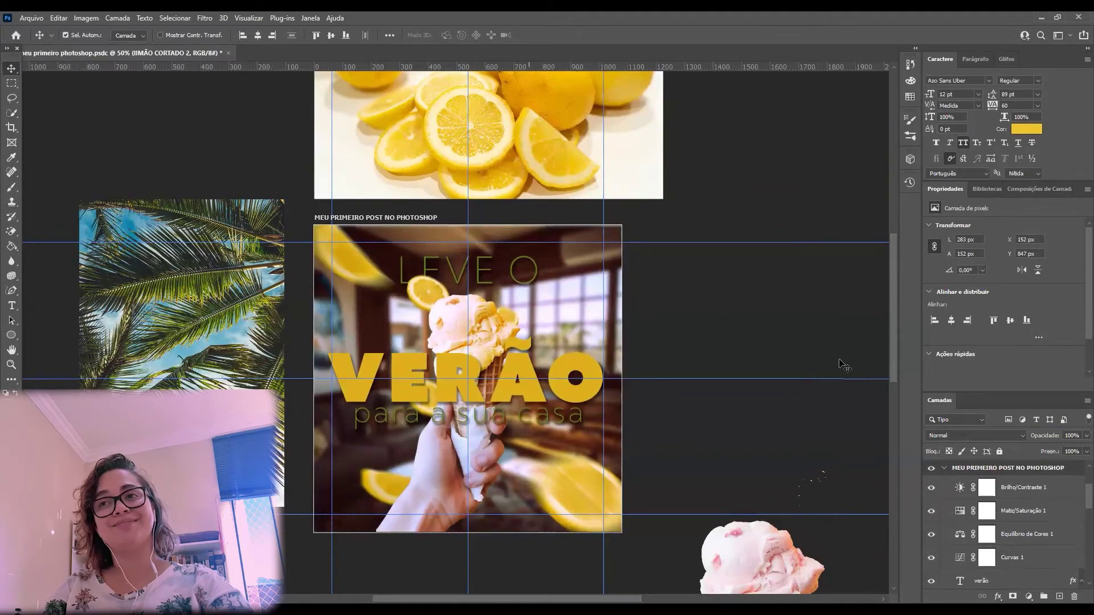
scroll(1003, 493, "up", 2)
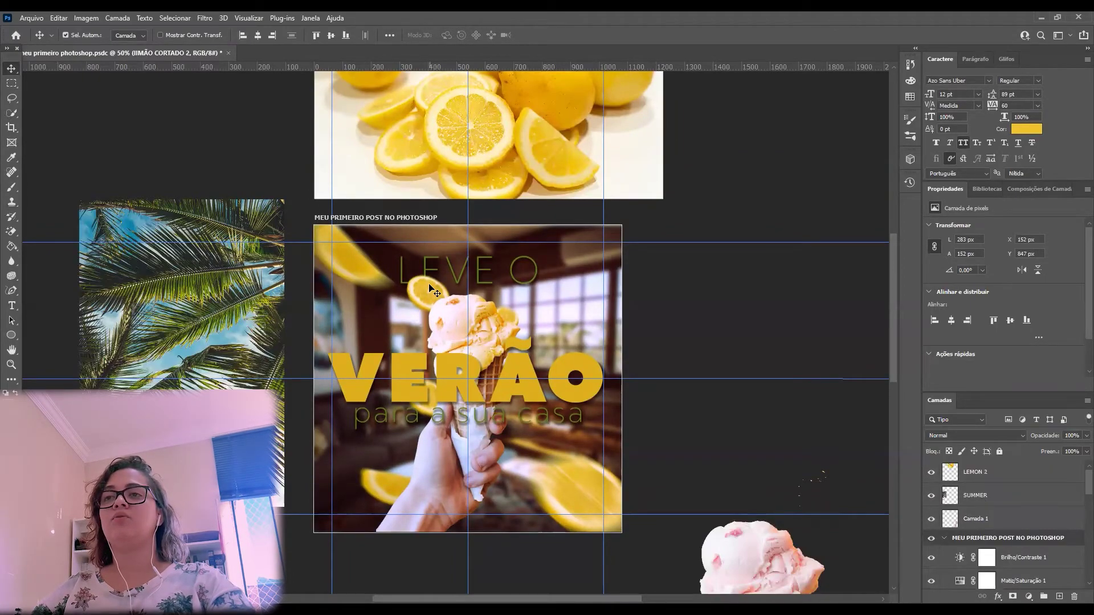
Set the letter spacing of the verão text to 80 and finish editing the text.
left_click_drag(577, 314, 582, 305)
scroll(578, 303, "down", 3)
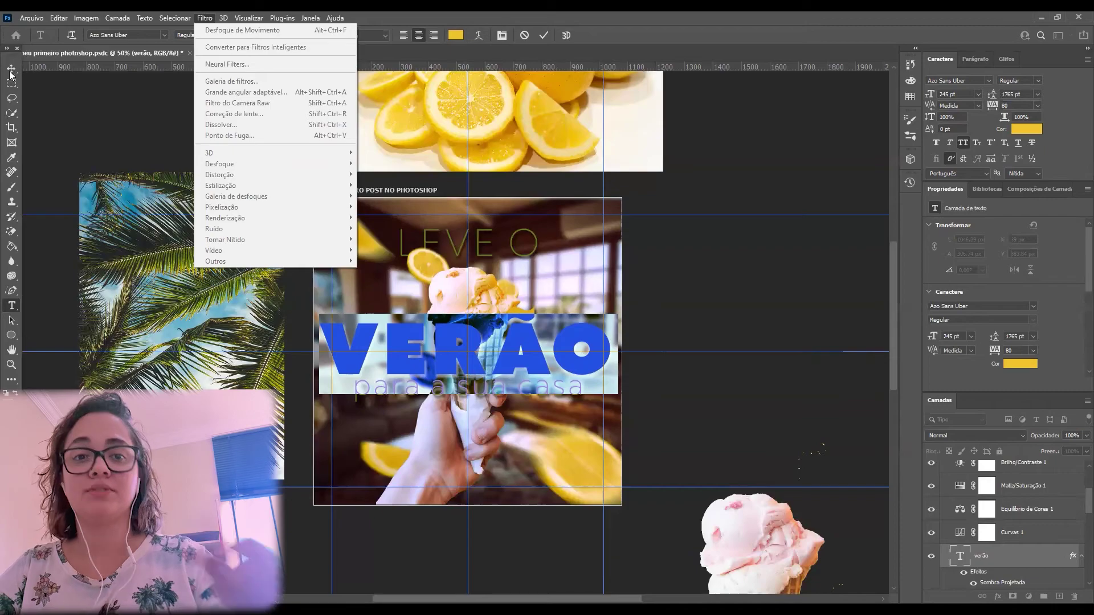
key("Escape")
left_click(722, 280)
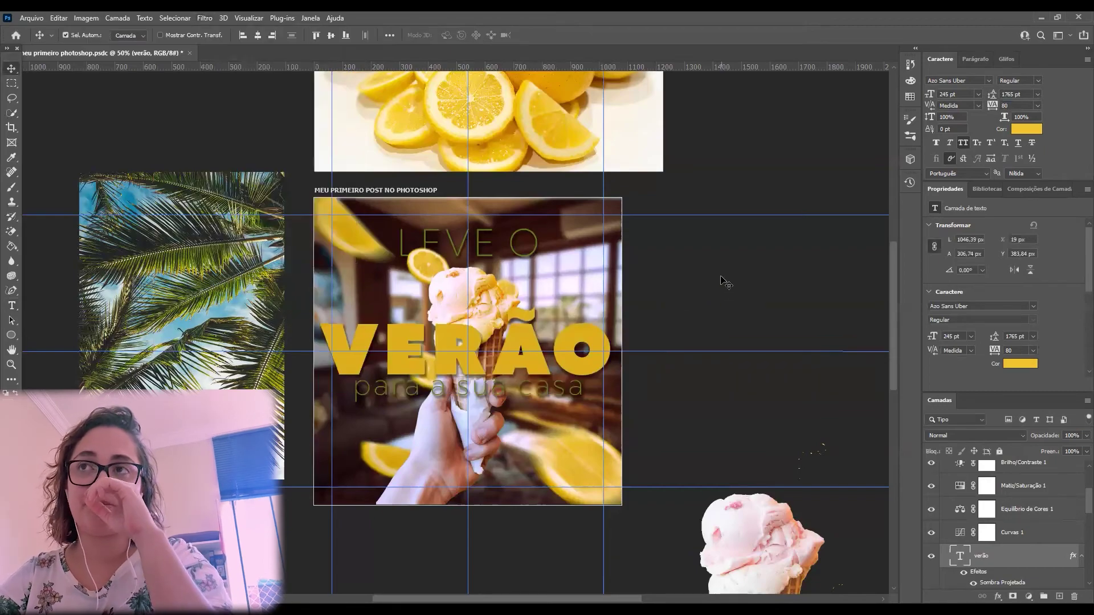